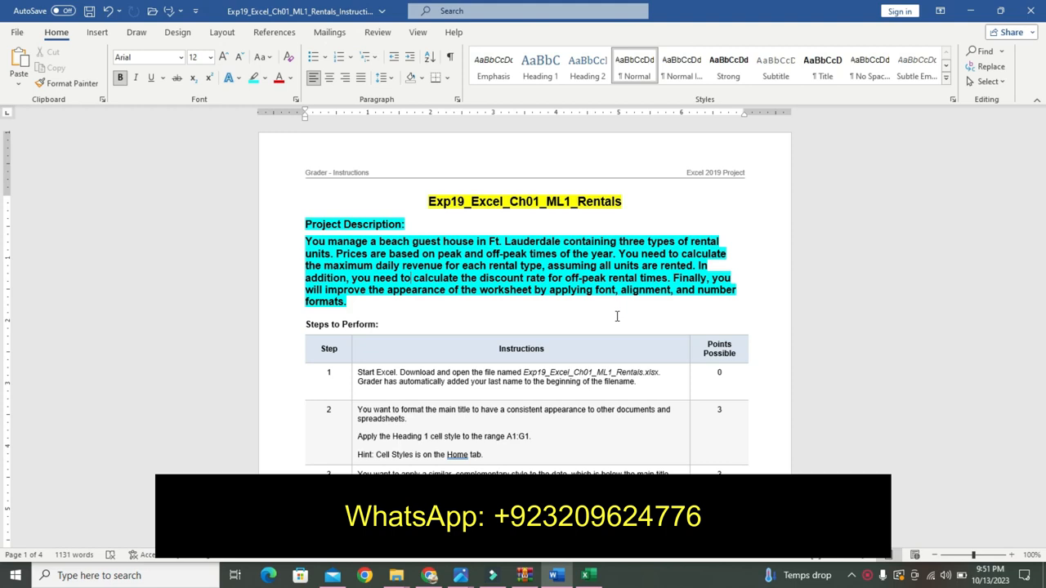
Switch to the Excel workbook and view the Rental Rates worksheet
{"action": "left_click", "coordinate": [617, 316]}
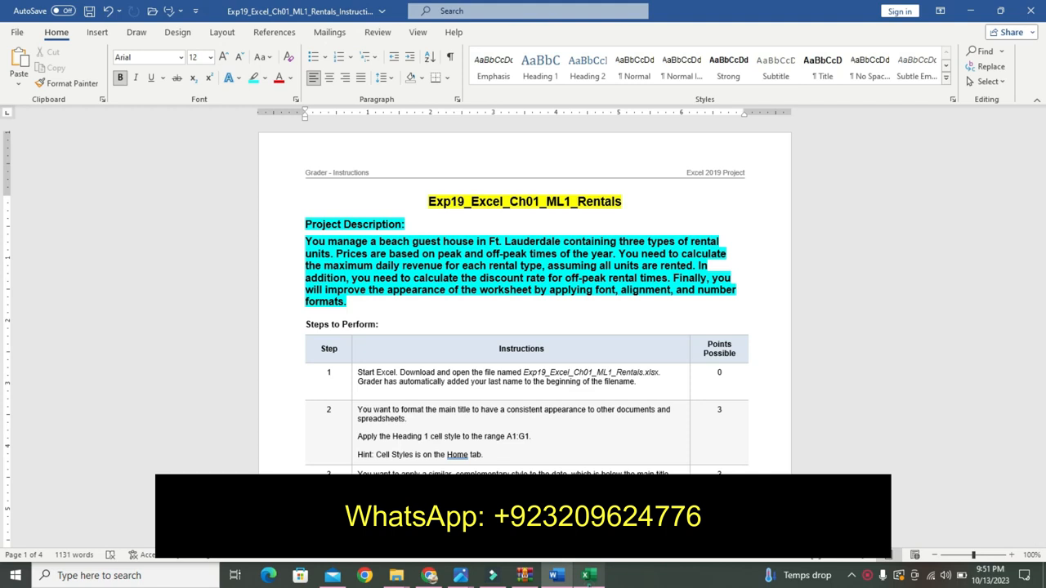
{"action": "left_click", "coordinate": [586, 575]}
{"action": "left_click", "coordinate": [549, 342]}
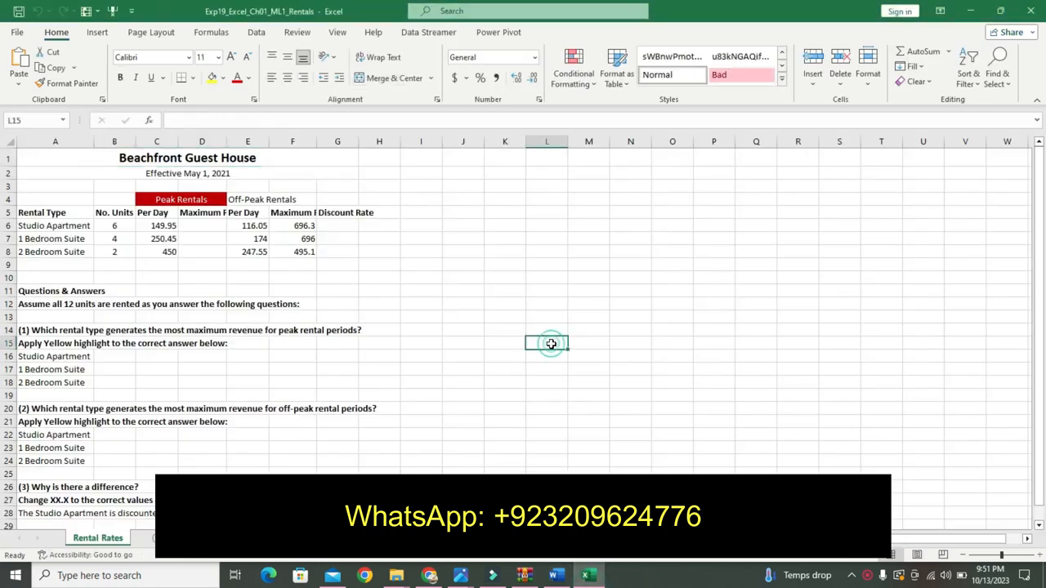
Return to the Word instructions and undo the highlighting and font formatting of the title and project description
{"action": "left_click", "coordinate": [556, 575]}
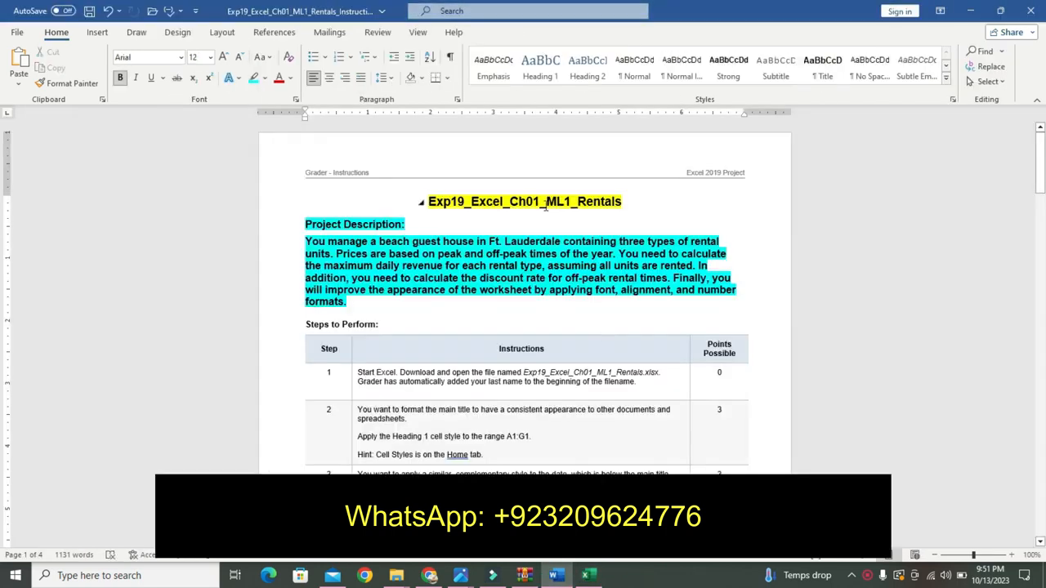
{"action": "key", "text": "ctrl+z"}
{"action": "key", "text": "ctrl+z"}
{"action": "key", "text": "ctrl+z"}
{"action": "key", "text": "ctrl+z"}
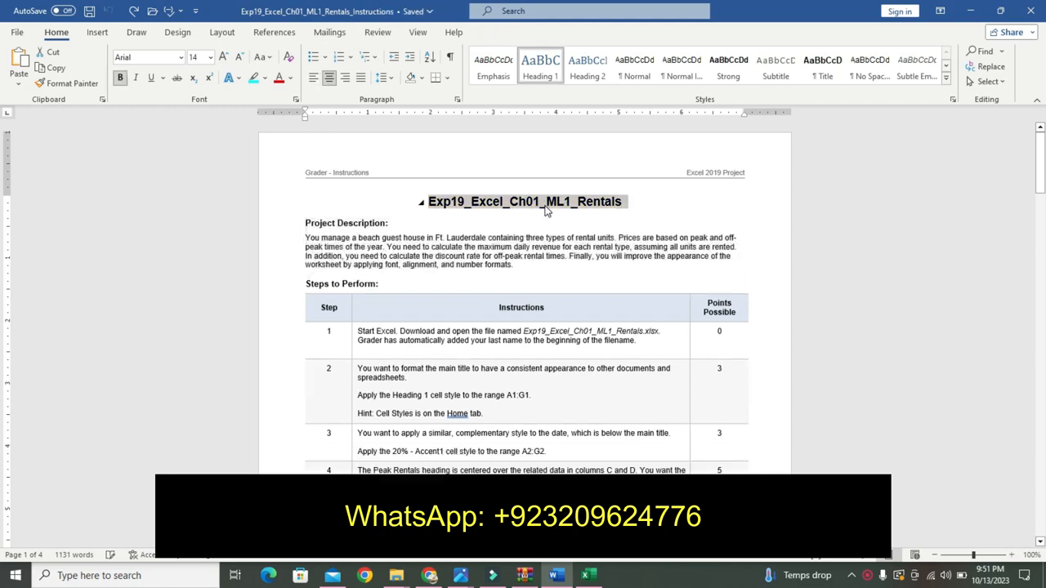
Highlight the whole step 1 instruction text in turquoise
{"action": "left_click", "coordinate": [355, 346]}
{"action": "left_click", "coordinate": [431, 303]}
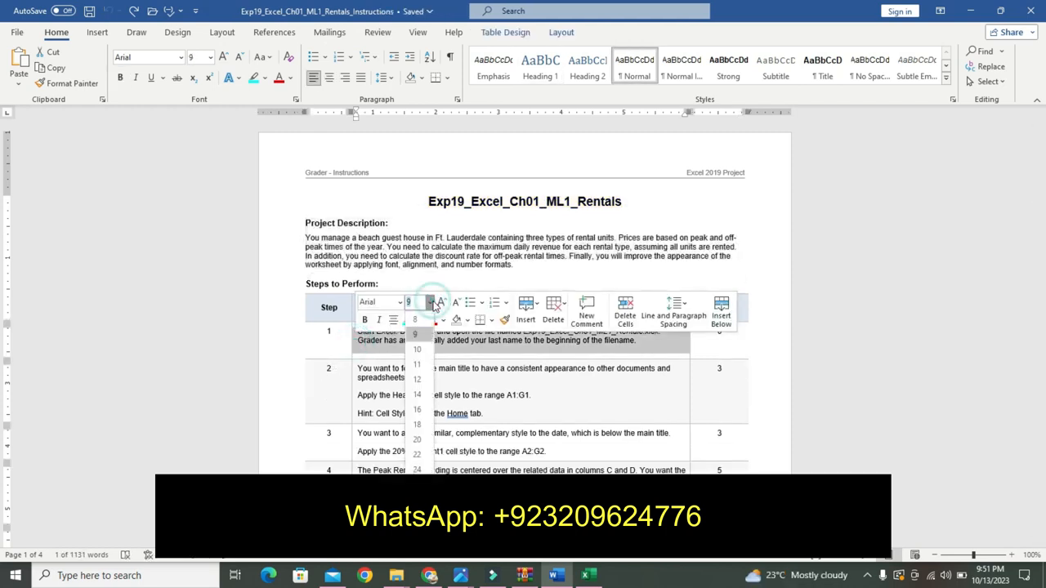
{"action": "left_click", "coordinate": [417, 290]}
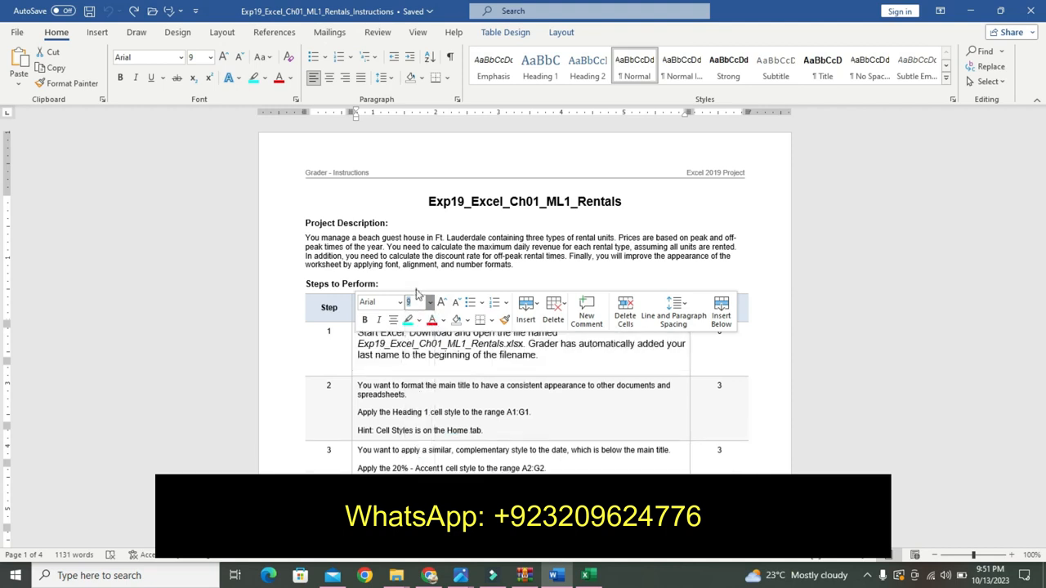
{"action": "left_click", "coordinate": [253, 77]}
Format the file name Exp19_Excel_Ch01_ML1_Rentals.xlsx in step 1 as 16 pt bold with yellow highlighting
{"action": "left_click", "coordinate": [504, 333]}
{"action": "left_click_drag", "start_coordinate": [524, 331], "coordinate": [671, 330]}
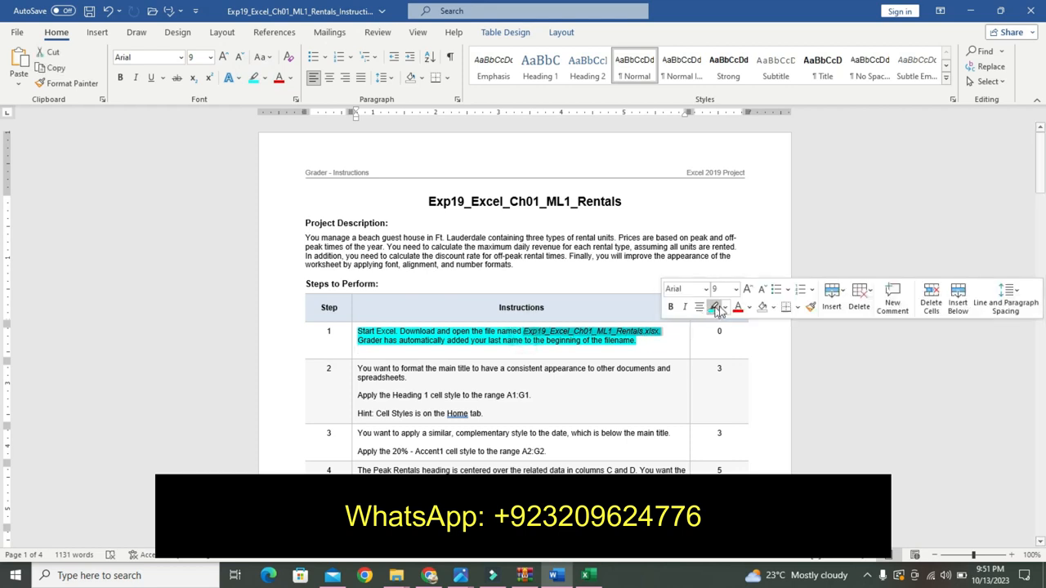
{"action": "left_click", "coordinate": [736, 289]}
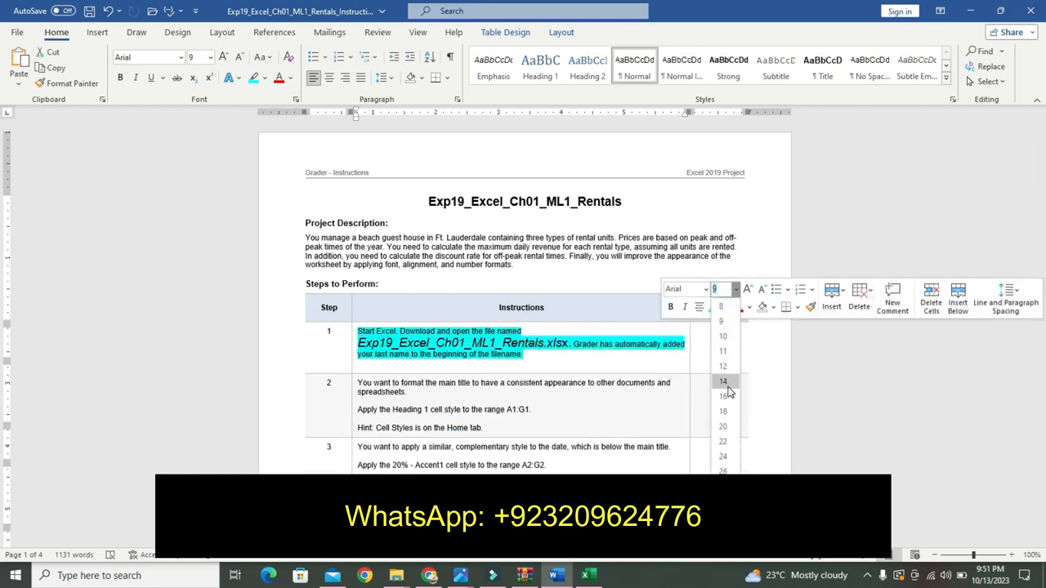
{"action": "left_click", "coordinate": [723, 425]}
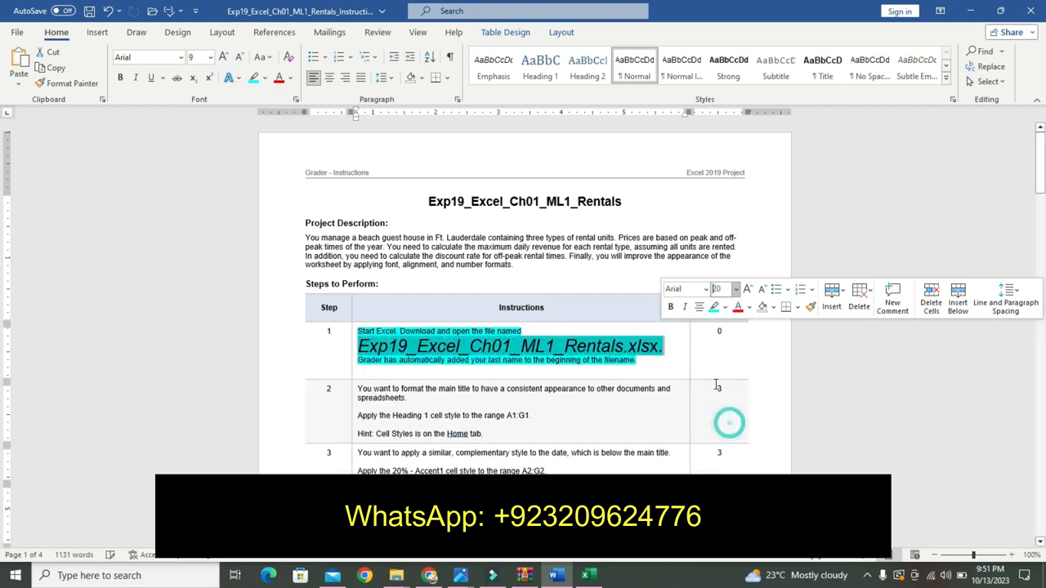
{"action": "left_click", "coordinate": [735, 290]}
{"action": "left_click", "coordinate": [723, 396]}
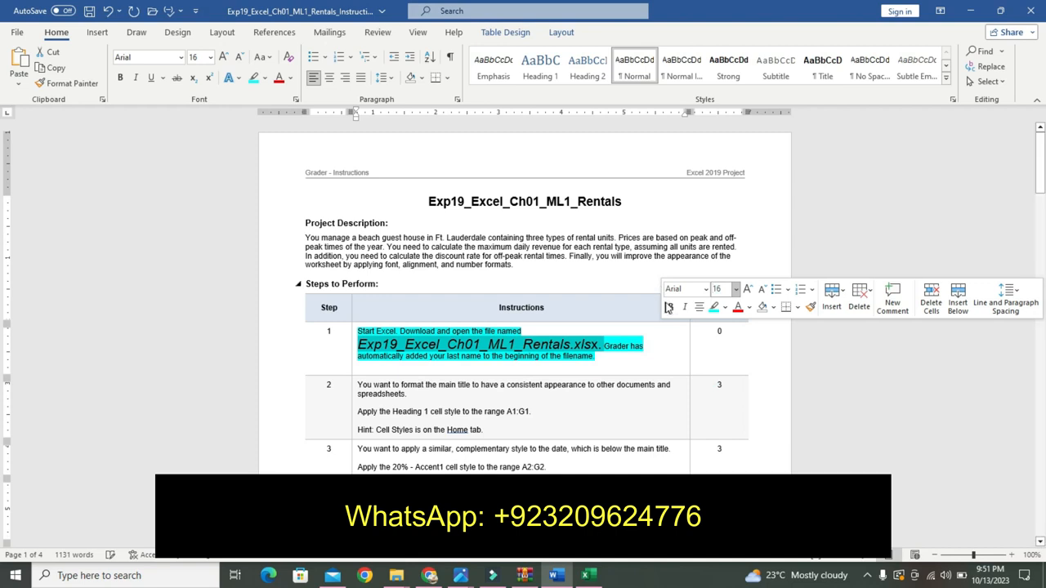
{"action": "left_click", "coordinate": [669, 306]}
{"action": "left_click", "coordinate": [727, 308]}
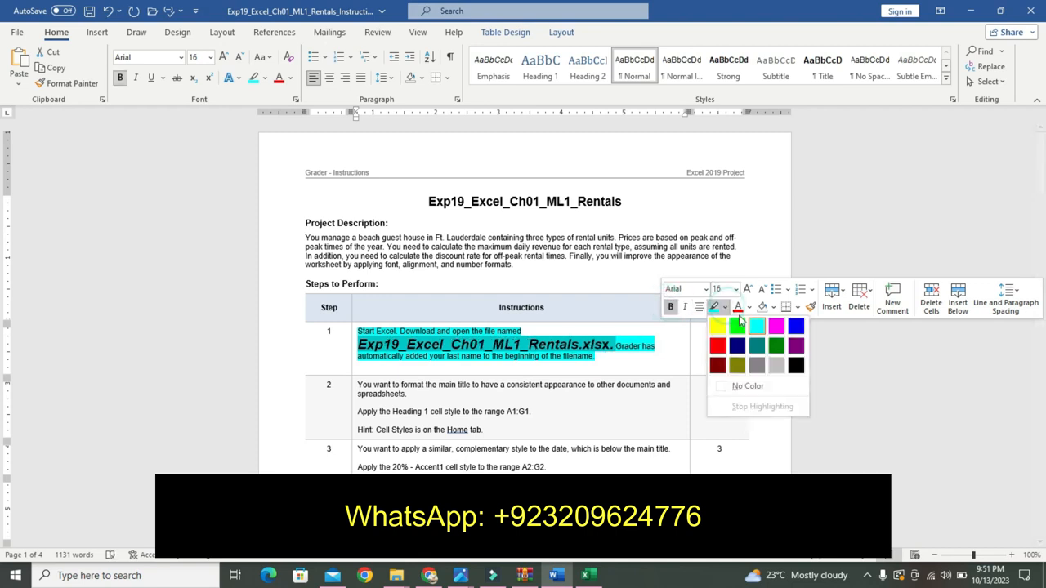
{"action": "left_click", "coordinate": [716, 328]}
{"action": "left_click", "coordinate": [495, 373]}
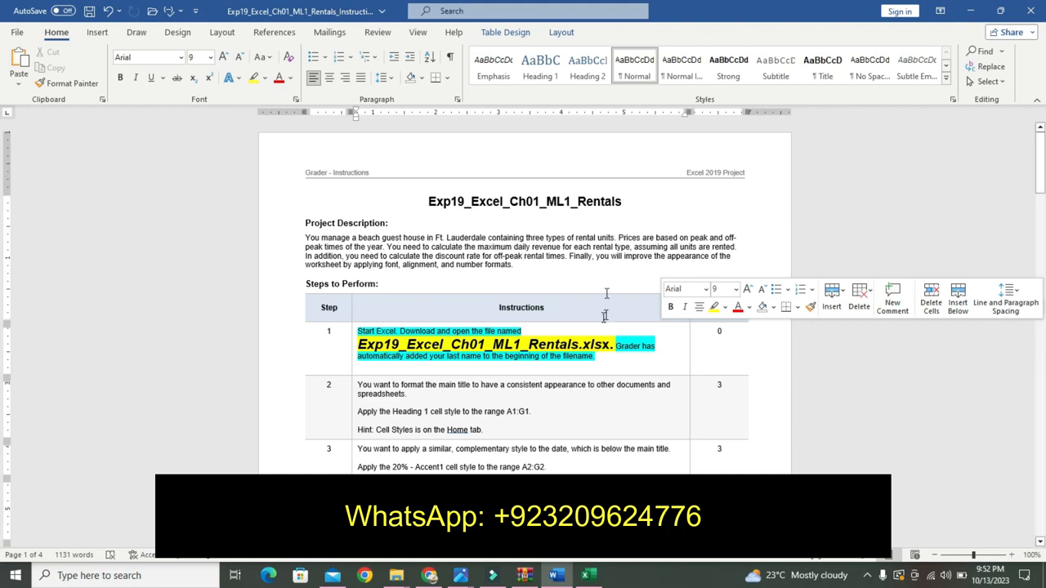
Glance at the Excel workbook, return to the Word instructions and undo all the formatting of the step 1 text
{"action": "left_click", "coordinate": [599, 574]}
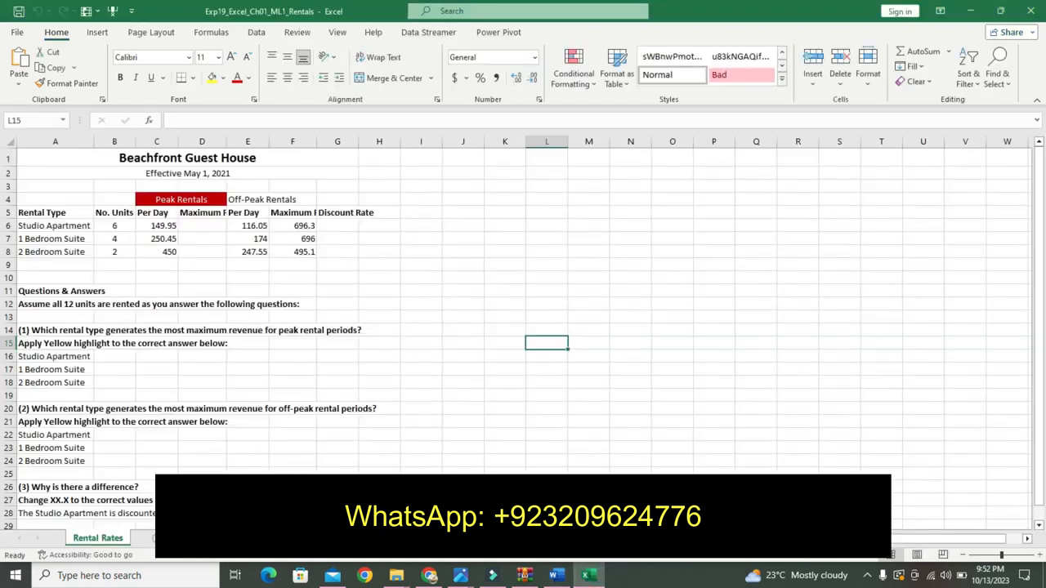
{"action": "left_click", "coordinate": [555, 575]}
{"action": "key", "text": "ctrl+z"}
{"action": "key", "text": "ctrl+z"}
{"action": "key", "text": "ctrl+z"}
{"action": "key", "text": "ctrl+z"}
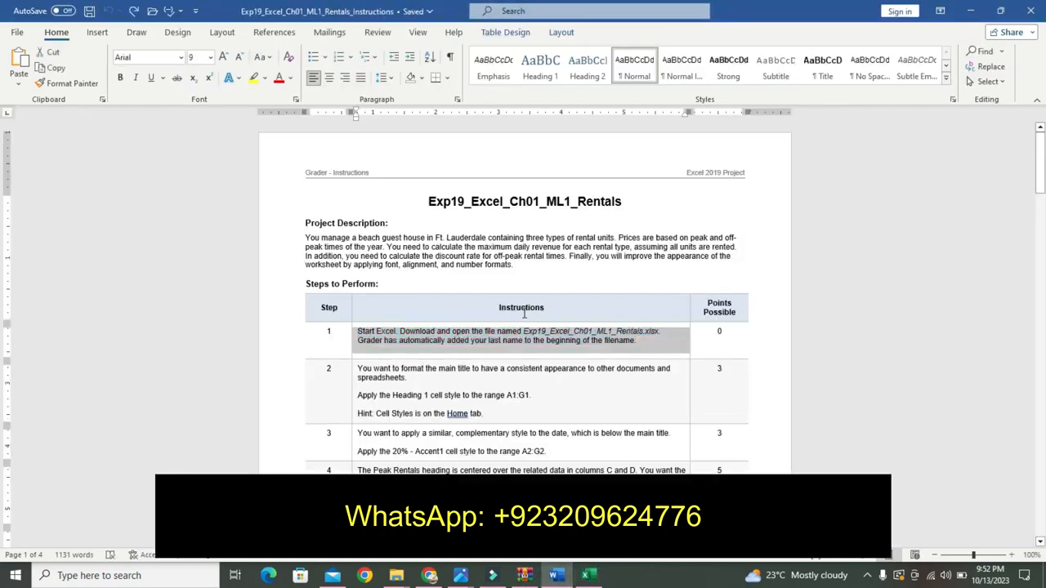
Highlight step 2's opening sentence yellow and format its "Apply the Heading 1 cell style" line as 16 pt bold with turquoise highlighting
{"action": "triple_click", "coordinate": [361, 371]}
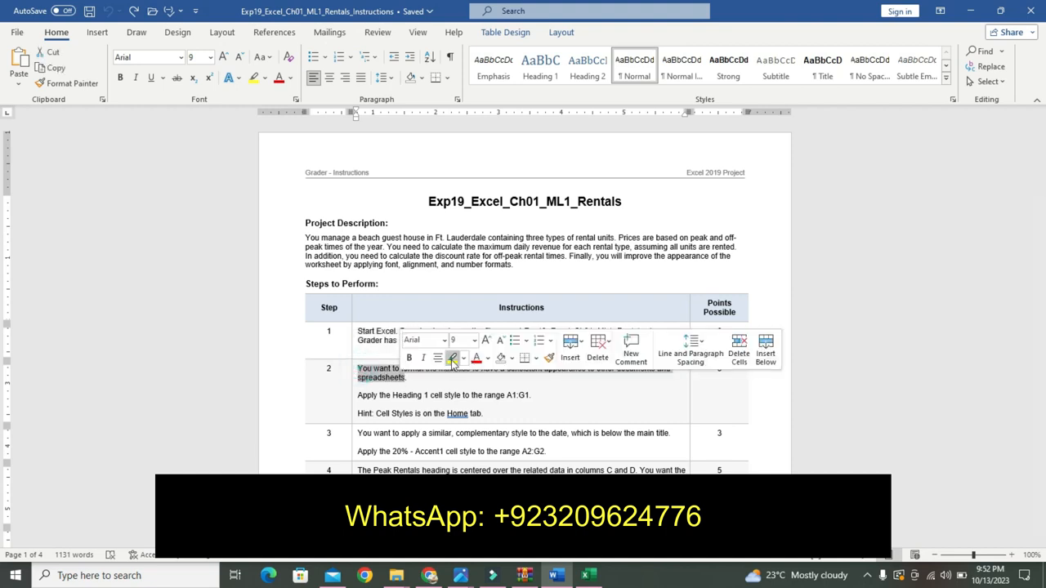
{"action": "left_click", "coordinate": [452, 358]}
{"action": "left_click_drag", "start_coordinate": [533, 396], "coordinate": [471, 395]}
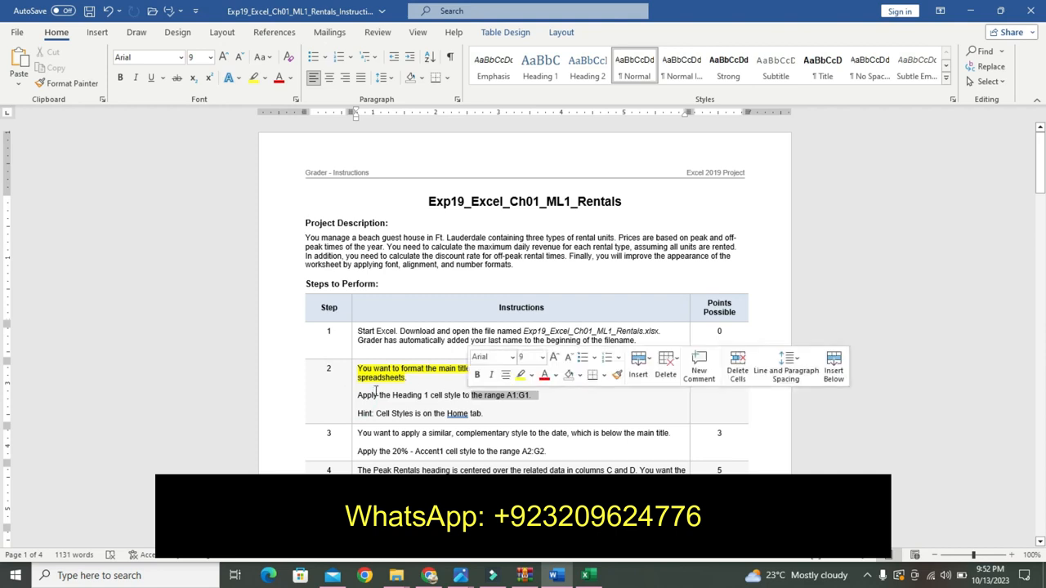
{"action": "left_click_drag", "start_coordinate": [359, 394], "coordinate": [550, 396]}
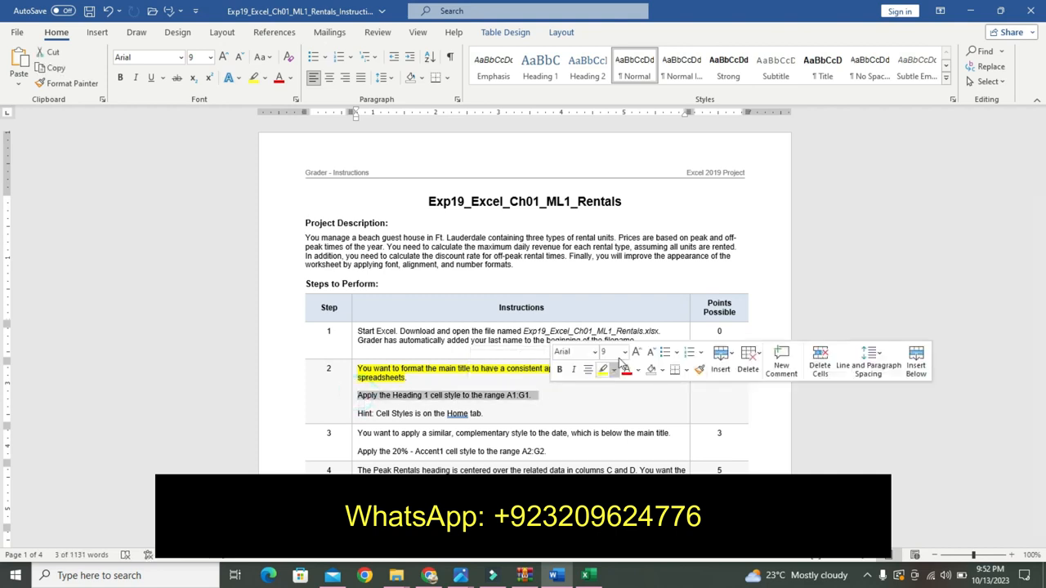
{"action": "left_click", "coordinate": [614, 370]}
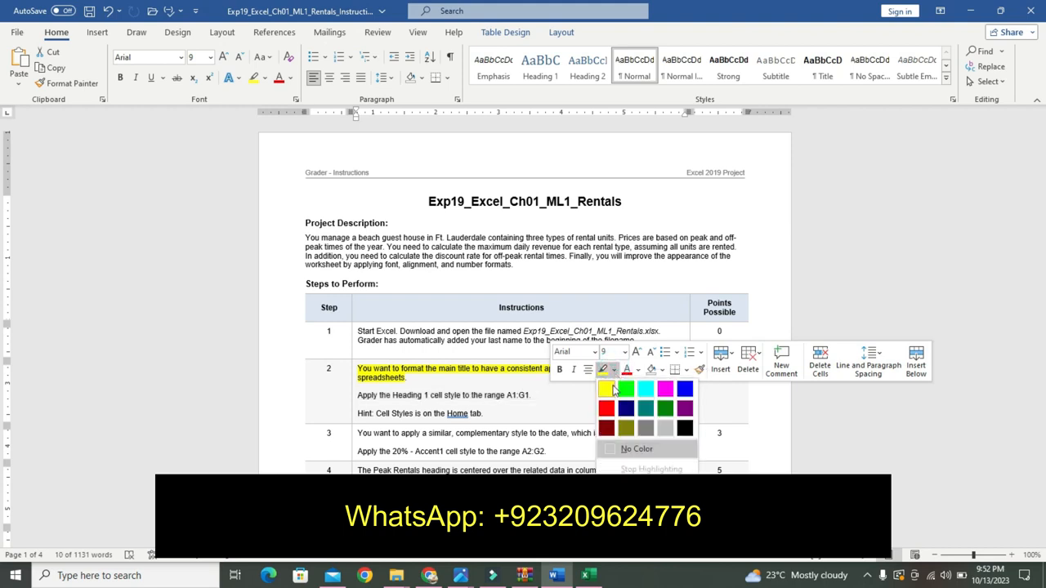
{"action": "left_click", "coordinate": [625, 352]}
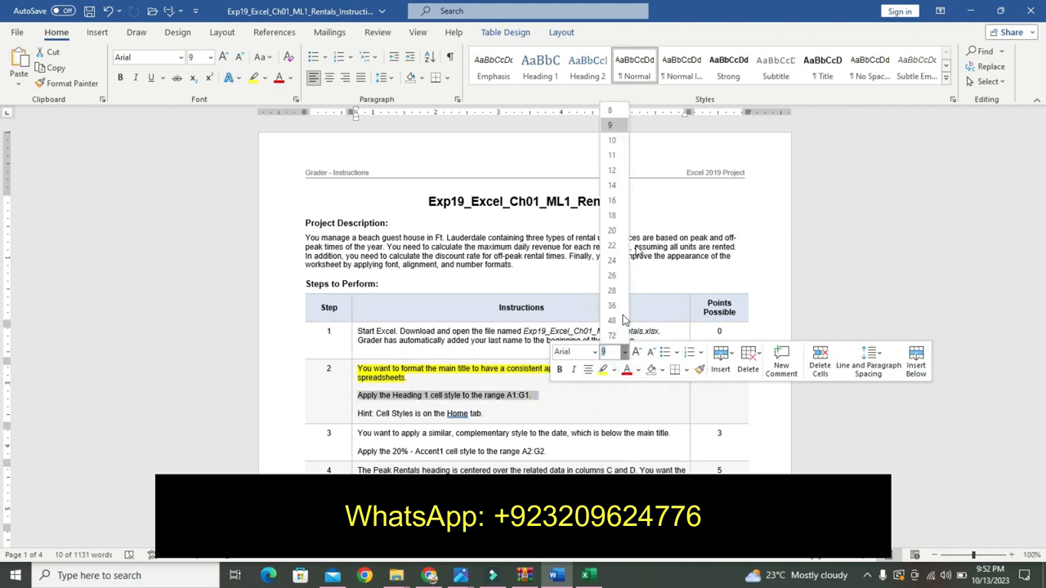
{"action": "left_click", "coordinate": [612, 201]}
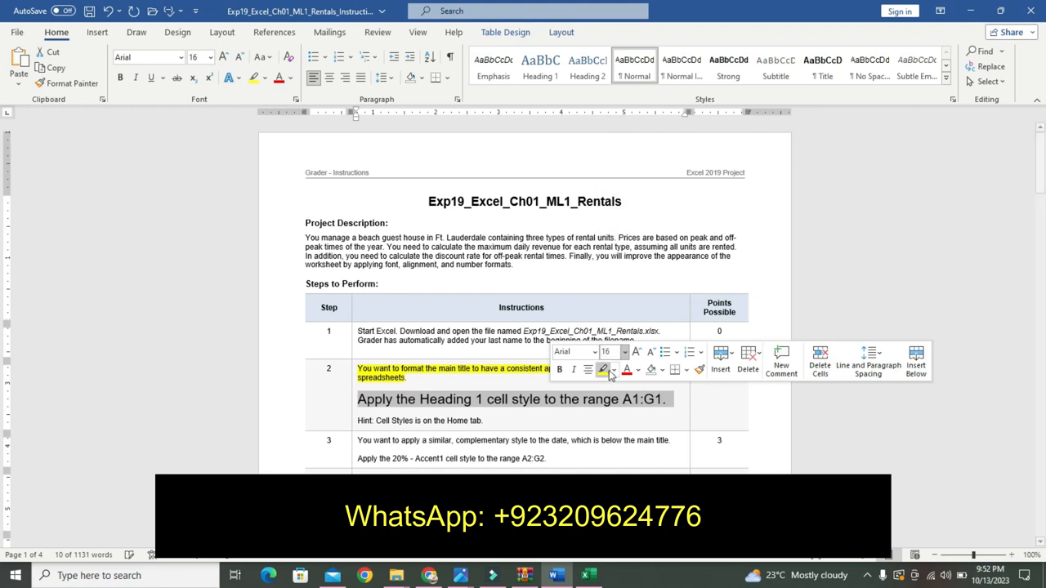
{"action": "left_click", "coordinate": [559, 369]}
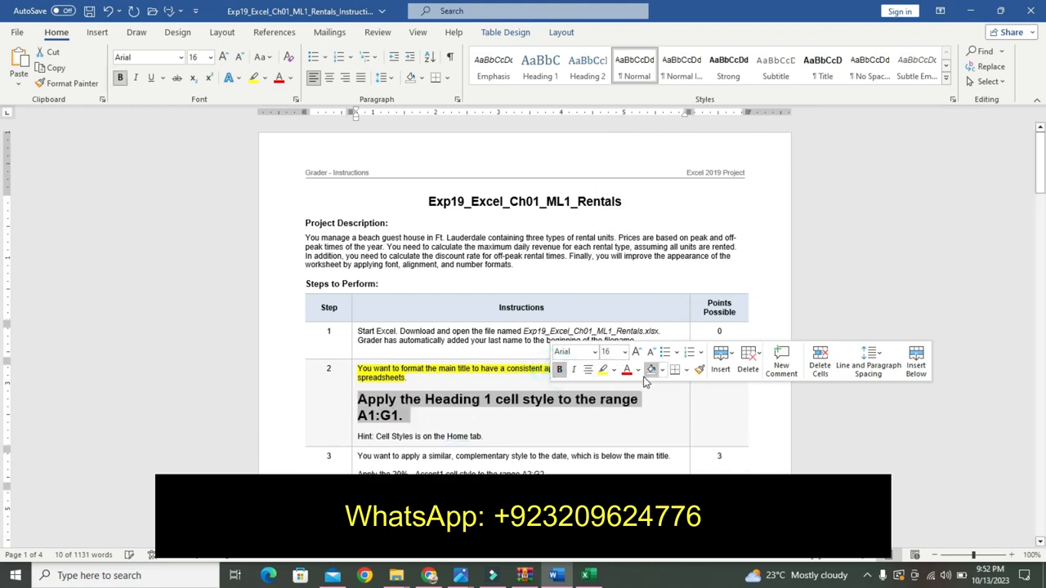
{"action": "left_click", "coordinate": [614, 370]}
{"action": "left_click", "coordinate": [642, 391]}
Highlight the hint line about Cell Styles in step 2 in yellow
{"action": "left_click", "coordinate": [374, 434]}
{"action": "left_click_drag", "start_coordinate": [360, 436], "coordinate": [480, 436]}
{"action": "left_click", "coordinate": [481, 436]}
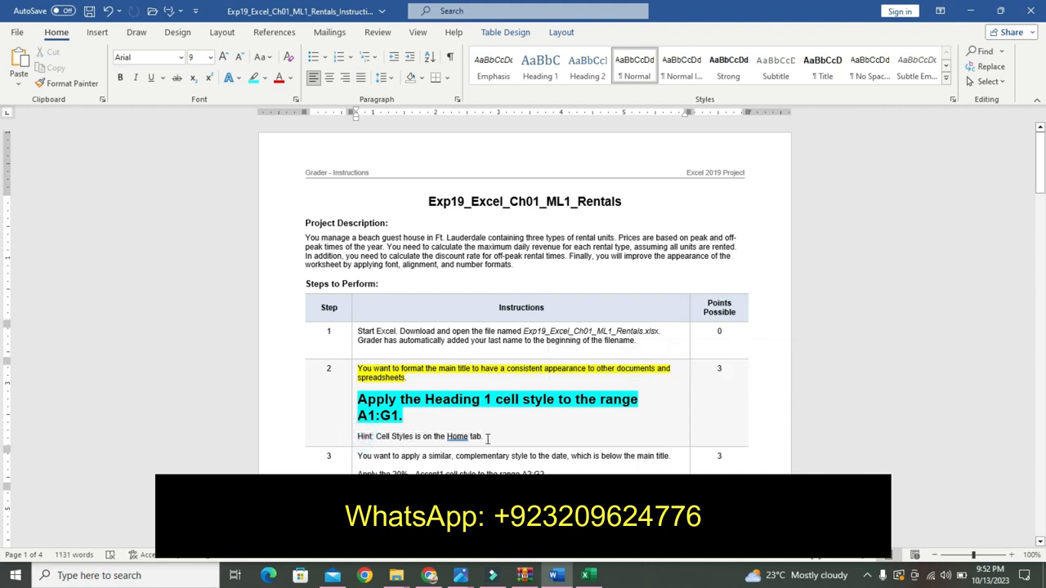
{"action": "left_click_drag", "start_coordinate": [359, 437], "coordinate": [494, 437]}
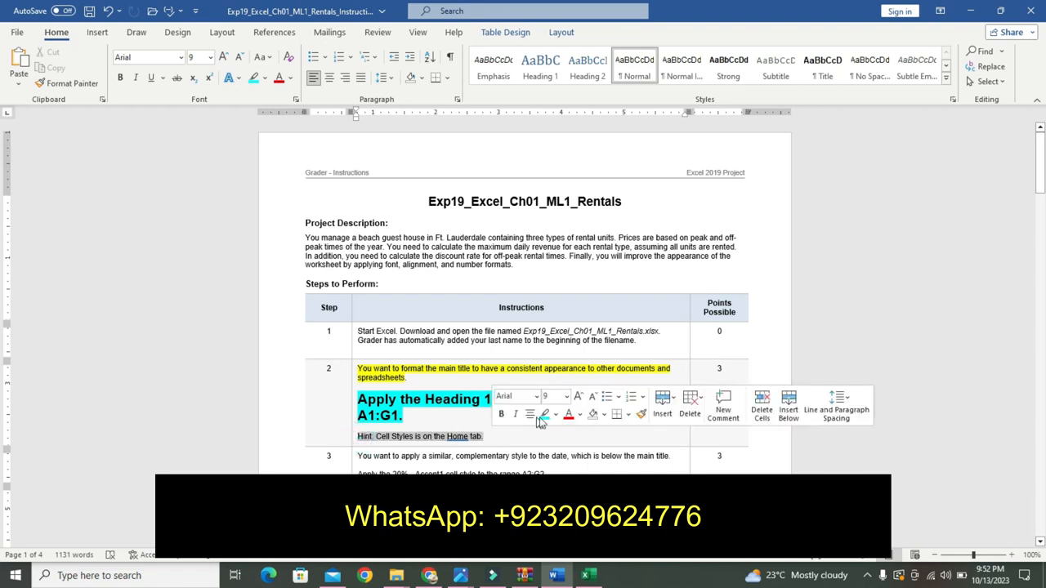
{"action": "left_click", "coordinate": [556, 414]}
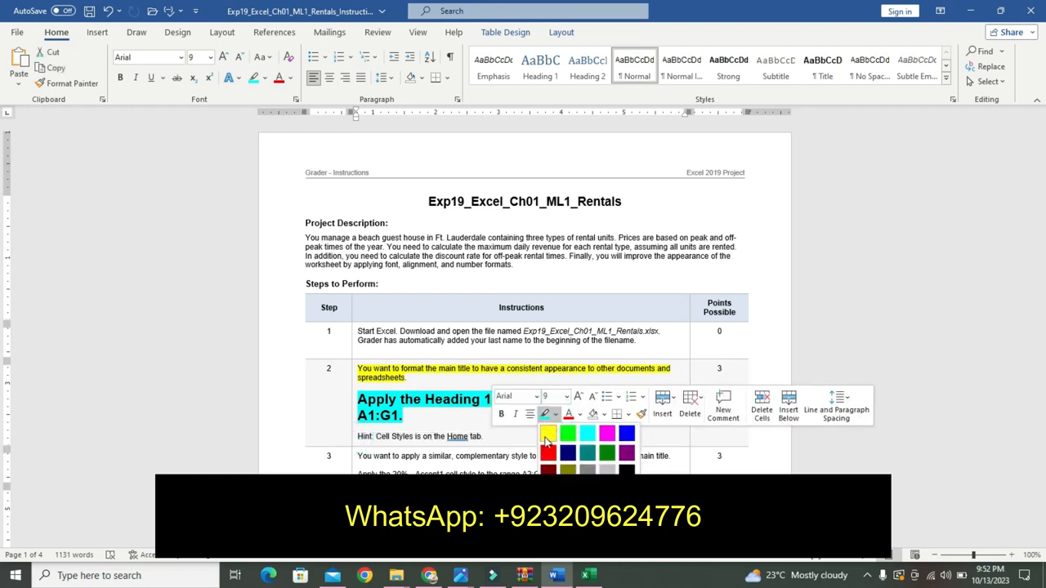
{"action": "left_click", "coordinate": [547, 442]}
Copy the range reference A1:G1 from step 2 and apply the Heading 1 cell style to that range in the Excel workbook
{"action": "left_click", "coordinate": [378, 411]}
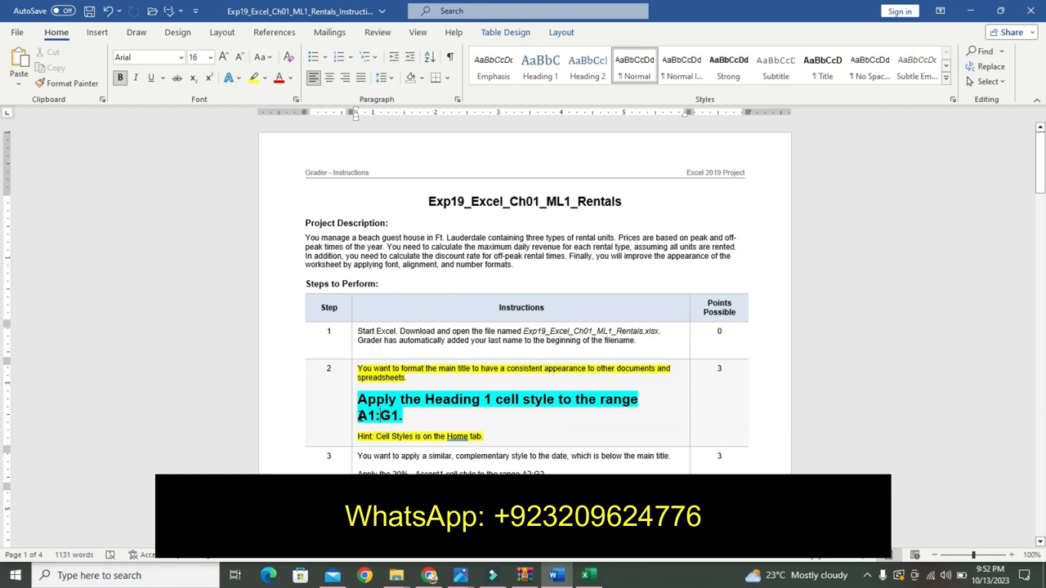
{"action": "left_click_drag", "start_coordinate": [358, 416], "coordinate": [399, 416]}
{"action": "key", "text": "ctrl+c"}
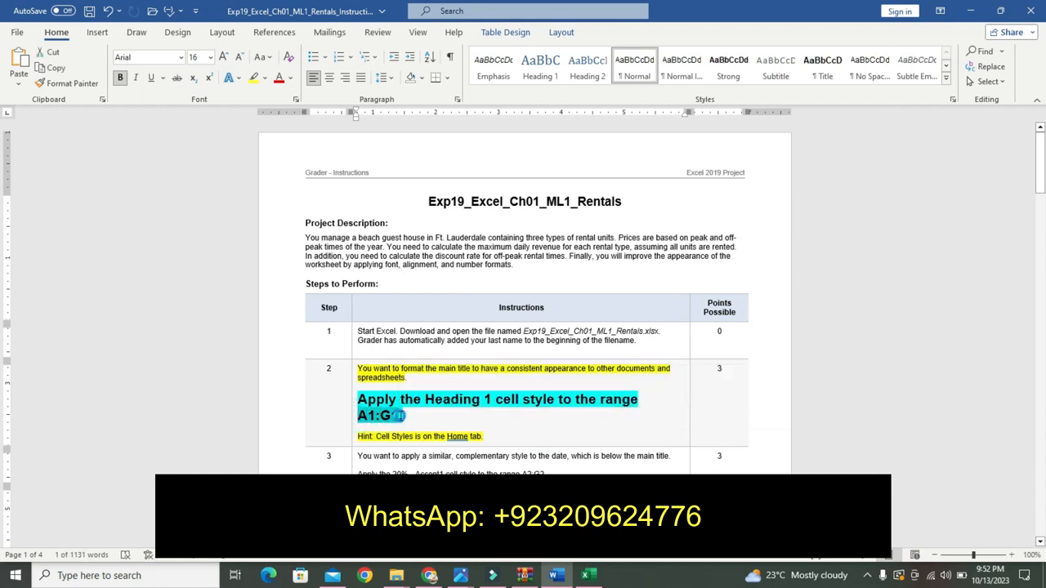
{"action": "left_click", "coordinate": [585, 576]}
{"action": "left_click", "coordinate": [30, 120]}
{"action": "key", "text": "BackSpace"}
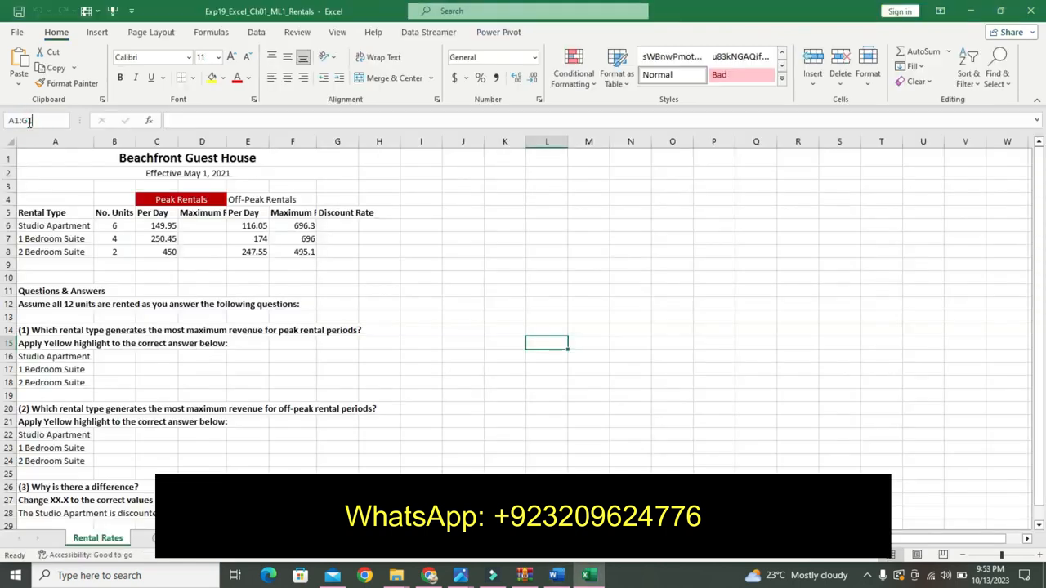
{"action": "key", "text": "Return"}
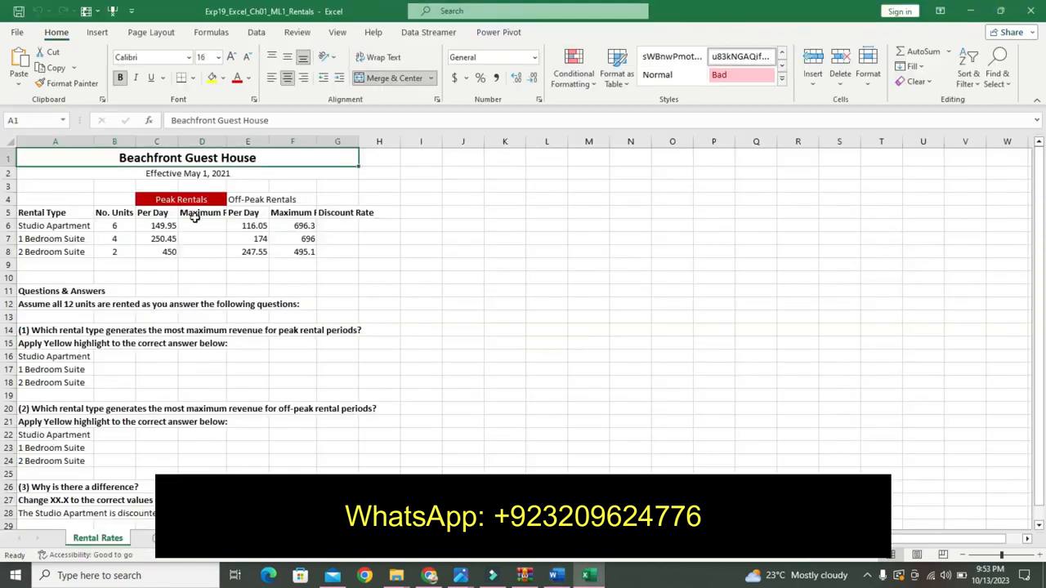
{"action": "left_click", "coordinate": [781, 78]}
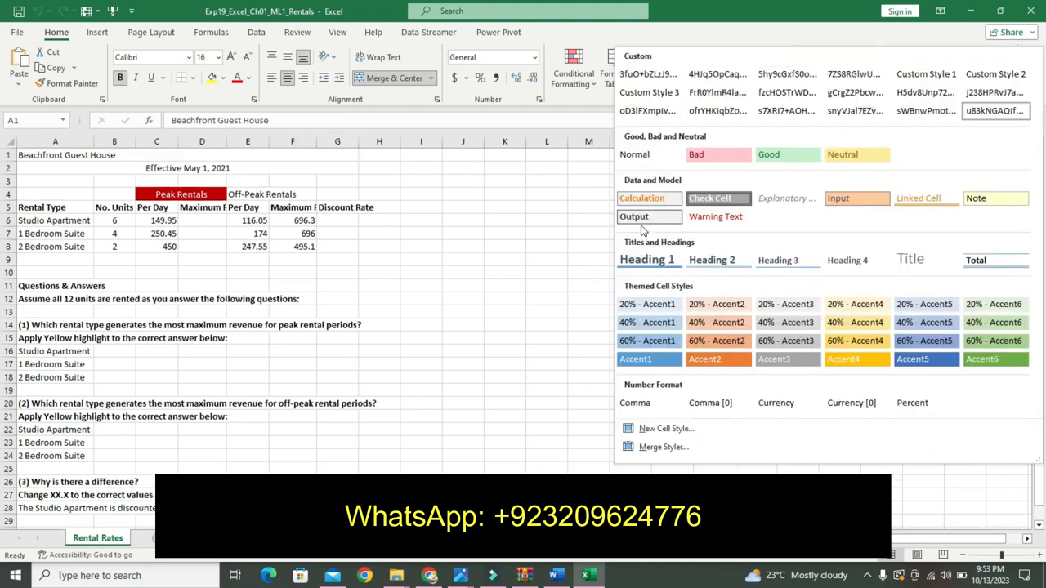
{"action": "left_click", "coordinate": [650, 261]}
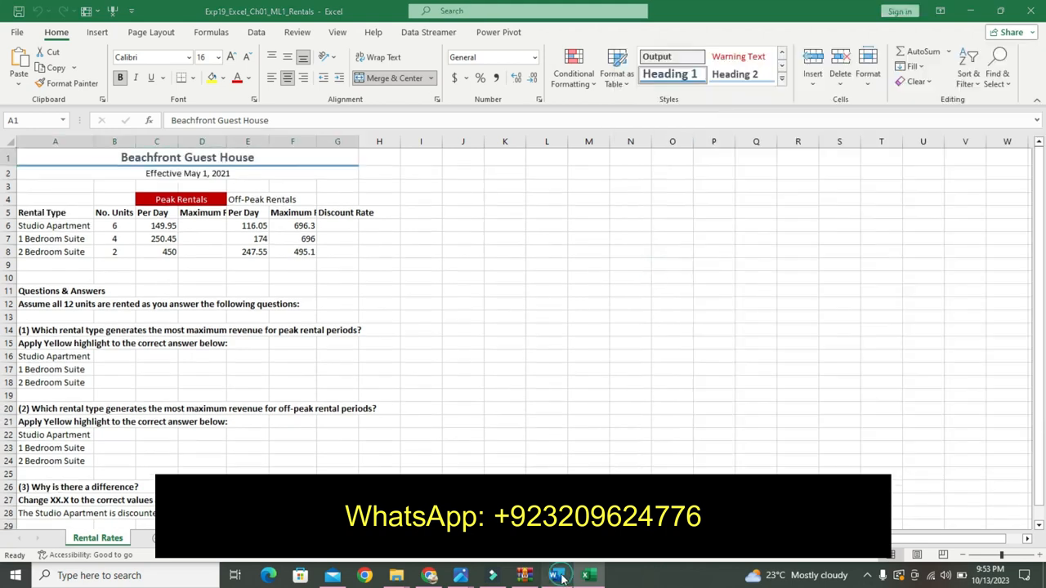
Return to the Word instructions and undo all the highlighting and font formatting of the step 2 text
{"action": "left_click", "coordinate": [557, 576]}
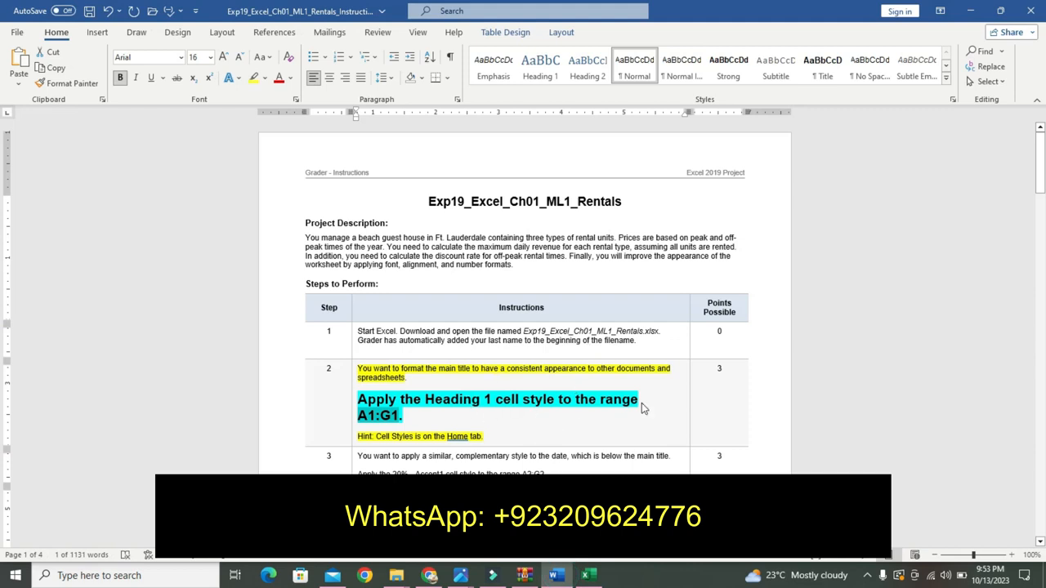
{"action": "key", "text": "ctrl+z"}
{"action": "key", "text": "ctrl+z"}
{"action": "key", "text": "ctrl+z"}
{"action": "key", "text": "ctrl+z"}
{"action": "key", "text": "ctrl+z"}
{"action": "key", "text": "ctrl+z"}
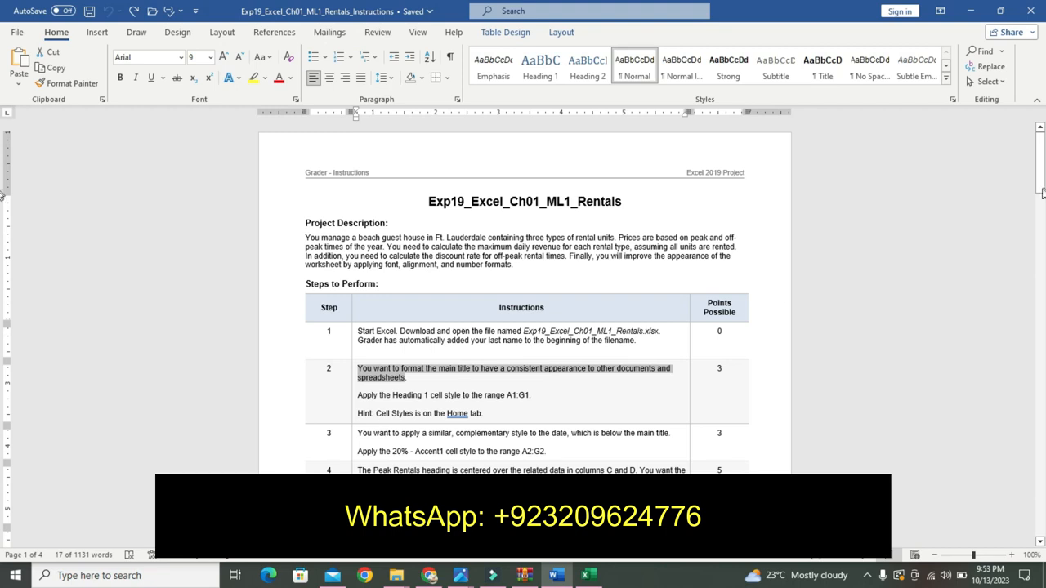
Highlight the first sentence of step 3, about the complementary date style, in yellow
{"action": "left_click_drag", "start_coordinate": [1042, 170], "coordinate": [1043, 193]}
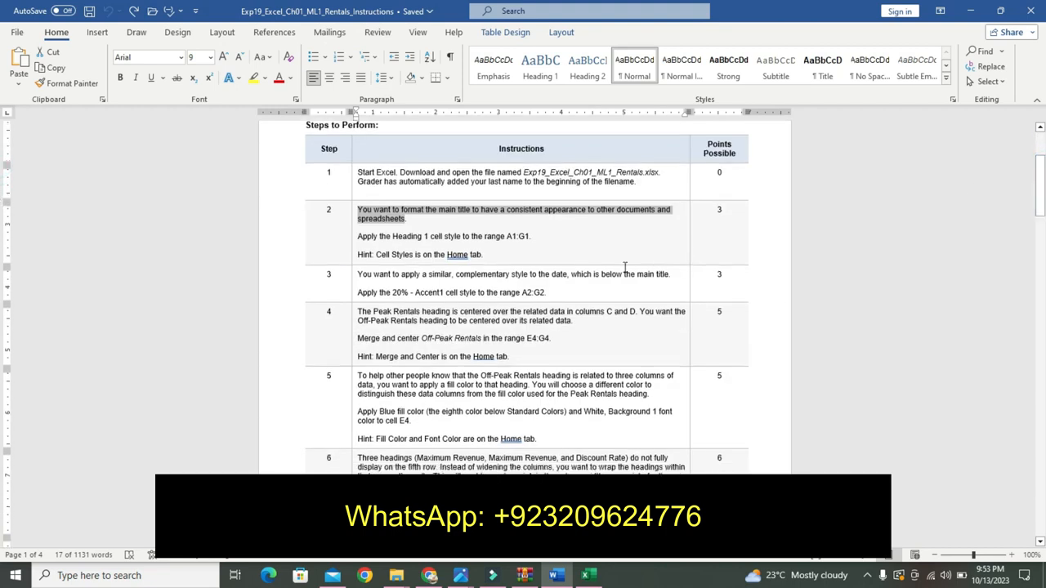
{"action": "left_click_drag", "start_coordinate": [362, 278], "coordinate": [392, 287]}
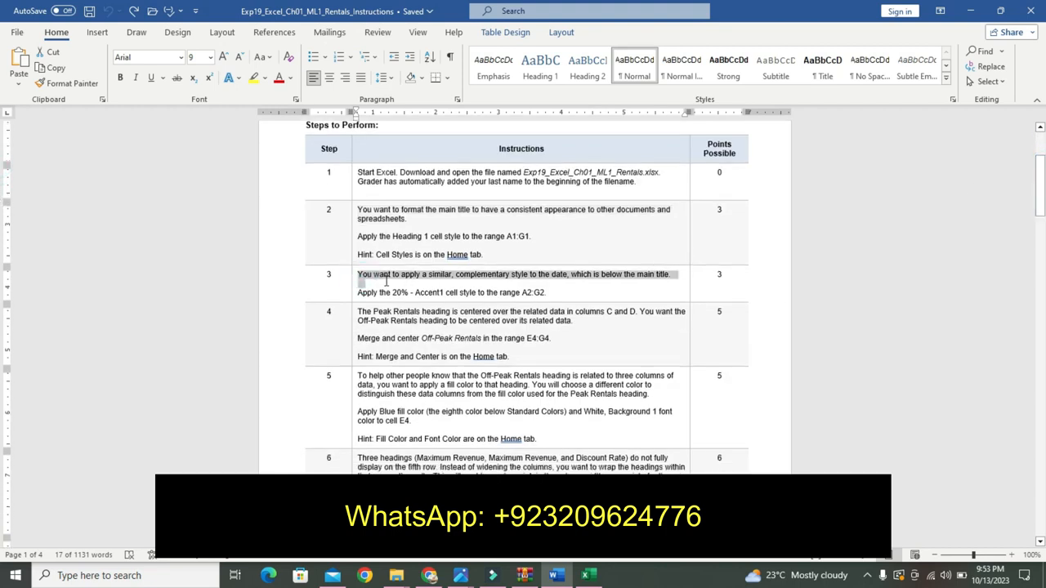
{"action": "left_click", "coordinate": [438, 259]}
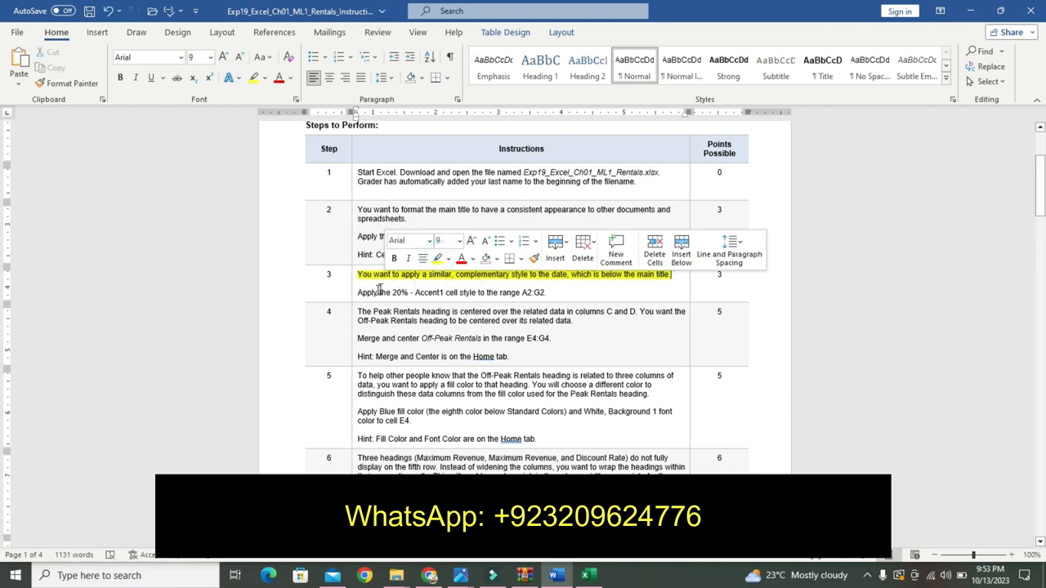
Format the step 3 line about applying the 20% - Accent1 cell style as 14 pt bold with turquoise highlighting
{"action": "left_click_drag", "start_coordinate": [363, 294], "coordinate": [540, 312]}
{"action": "left_click", "coordinate": [538, 310]}
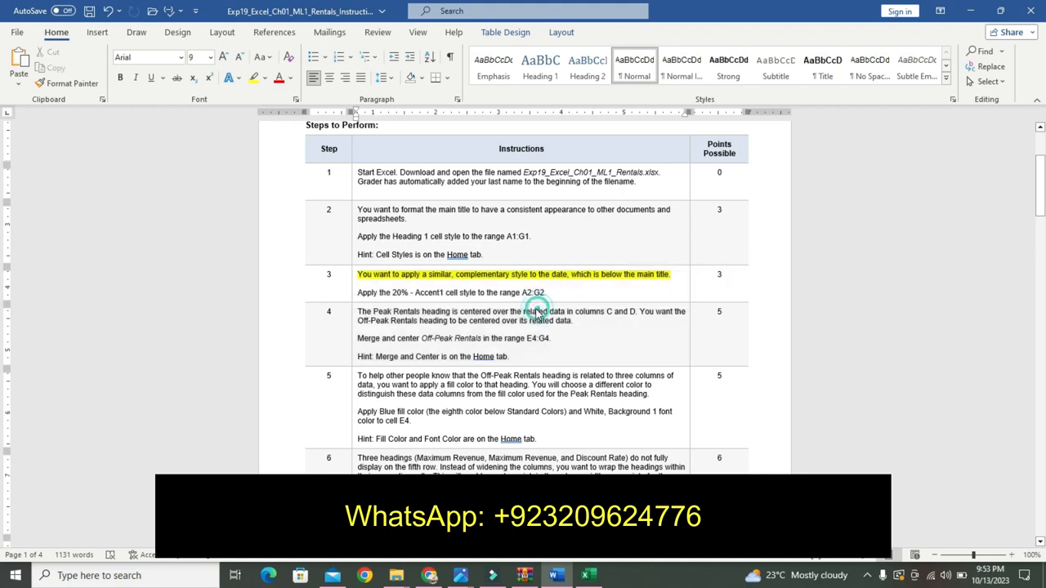
{"action": "left_click_drag", "start_coordinate": [361, 293], "coordinate": [560, 292]}
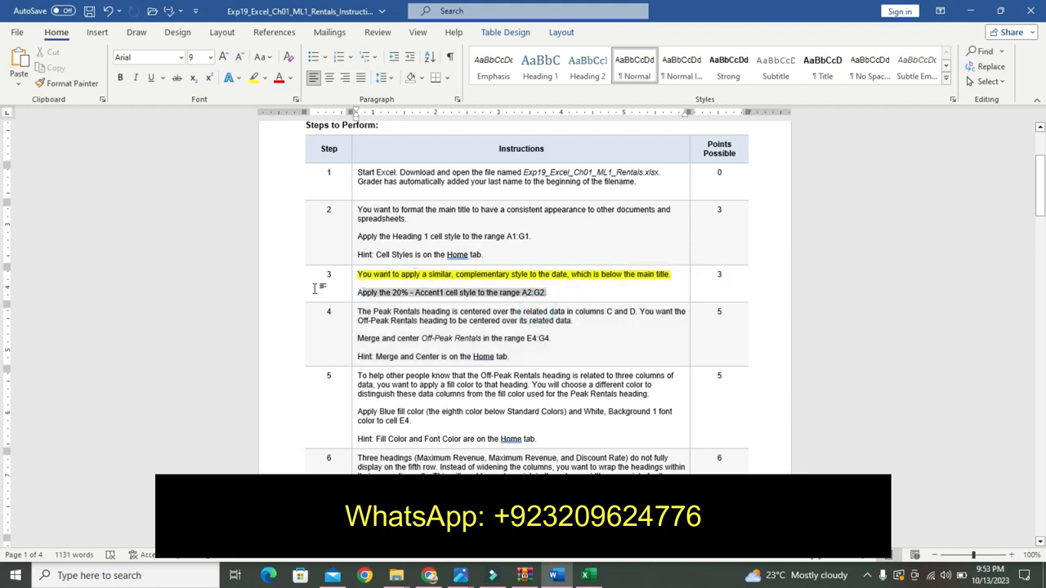
{"action": "left_click_drag", "start_coordinate": [358, 291], "coordinate": [561, 292]}
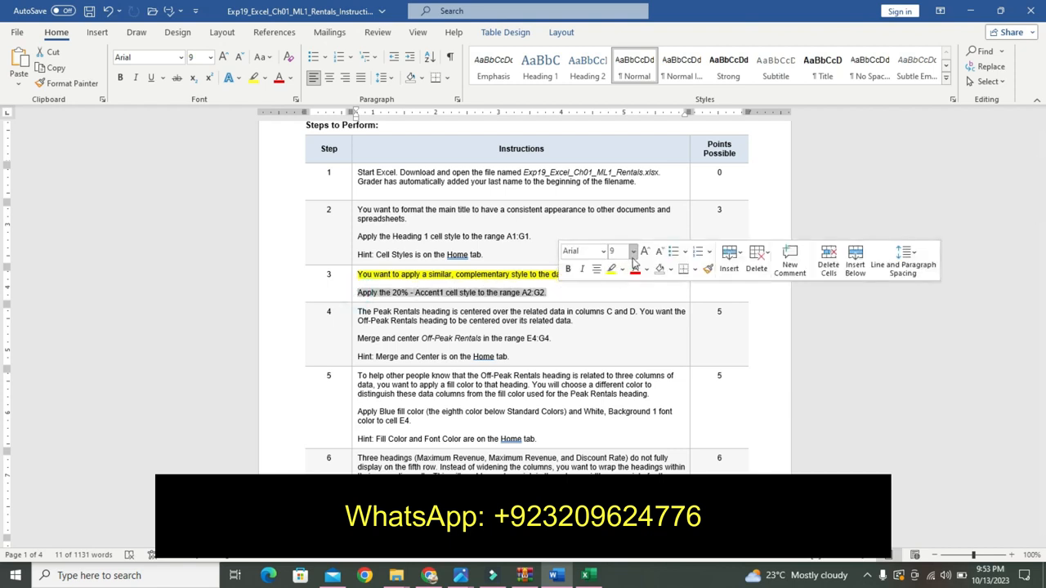
{"action": "left_click", "coordinate": [634, 251]}
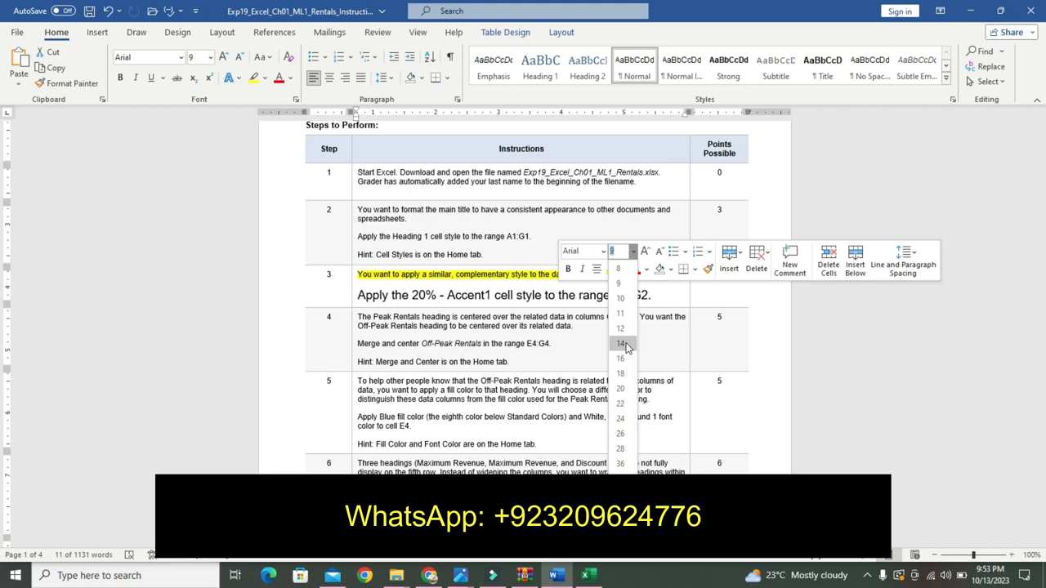
{"action": "left_click", "coordinate": [631, 343]}
{"action": "left_click", "coordinate": [570, 269]}
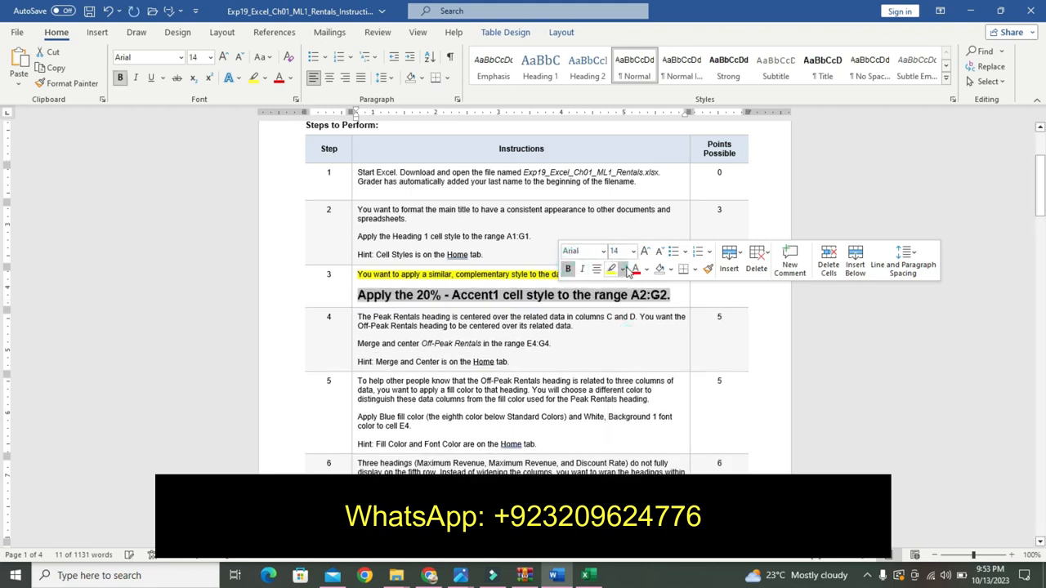
{"action": "left_click", "coordinate": [622, 269]}
{"action": "left_click", "coordinate": [654, 290]}
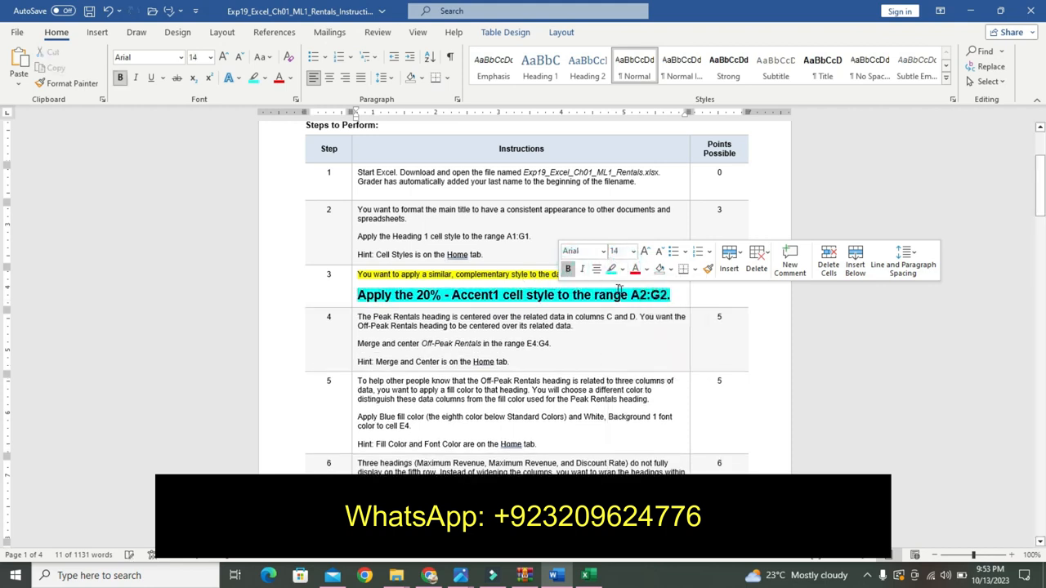
Copy the range reference A2:G2 from step 3 and apply the 20% - Accent1 cell style to that range in the Excel workbook
{"action": "left_click_drag", "start_coordinate": [631, 295], "coordinate": [668, 295]}
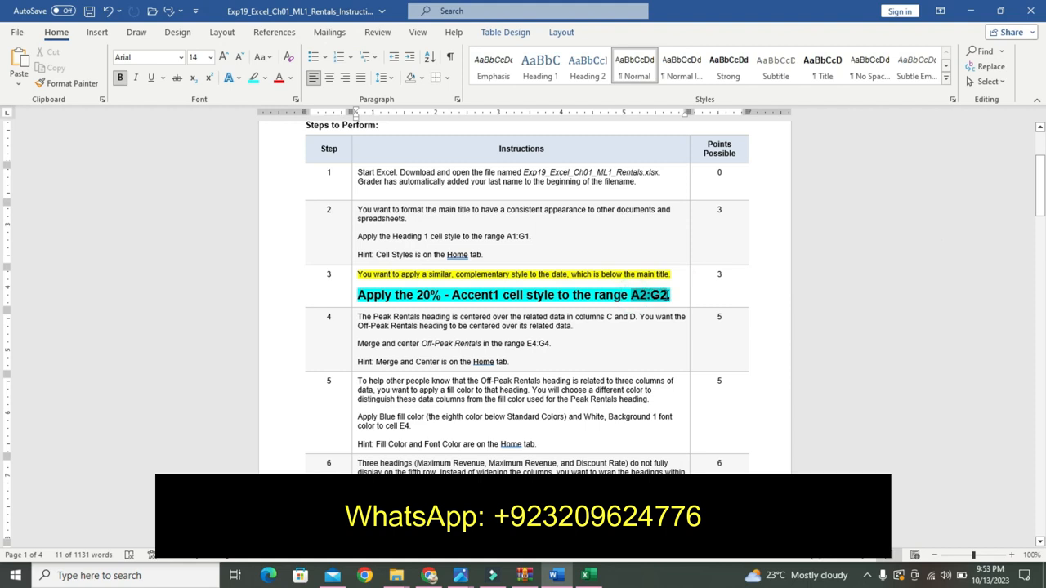
{"action": "left_click", "coordinate": [585, 575]}
{"action": "left_click", "coordinate": [35, 123]}
{"action": "type", "text": "A2"}
{"action": "key", "text": "Return"}
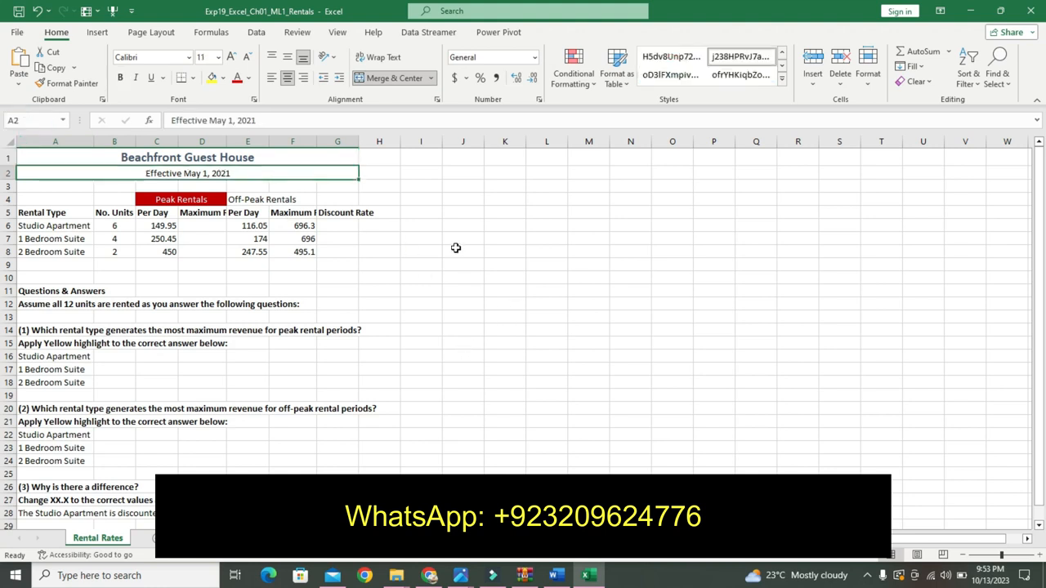
{"action": "left_click", "coordinate": [783, 79]}
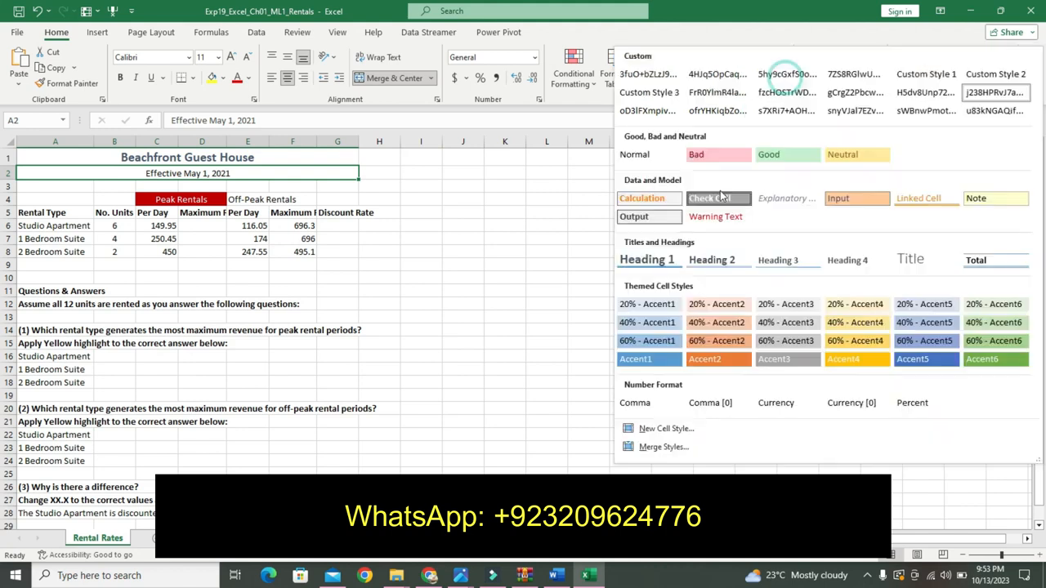
{"action": "left_click", "coordinate": [650, 304]}
Return to the Word instructions and undo all the highlighting and font formatting of the step 3 text
{"action": "left_click", "coordinate": [556, 575]}
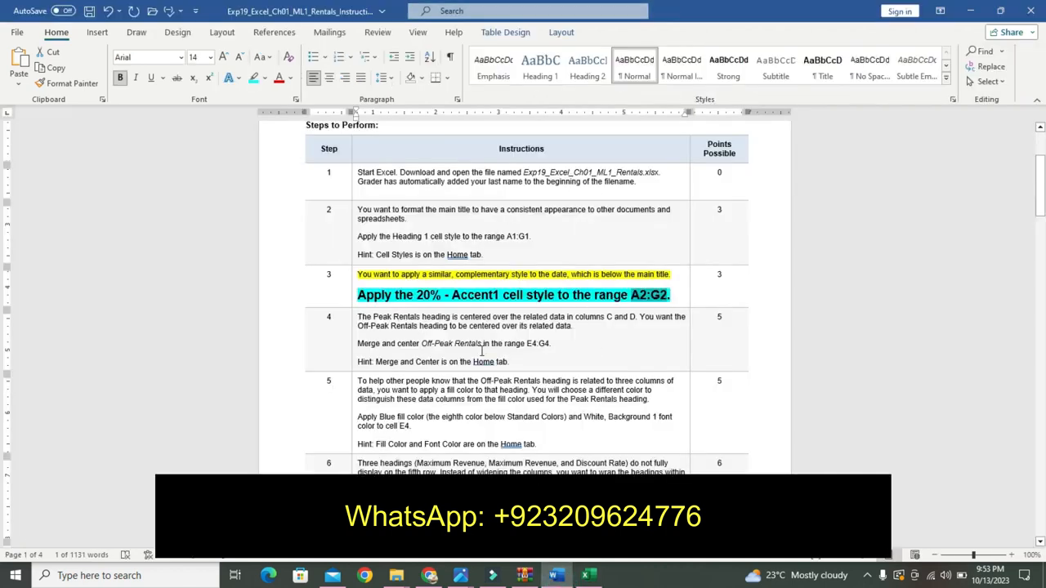
{"action": "key", "text": "ctrl+z"}
{"action": "key", "text": "ctrl+z"}
{"action": "key", "text": "ctrl+z"}
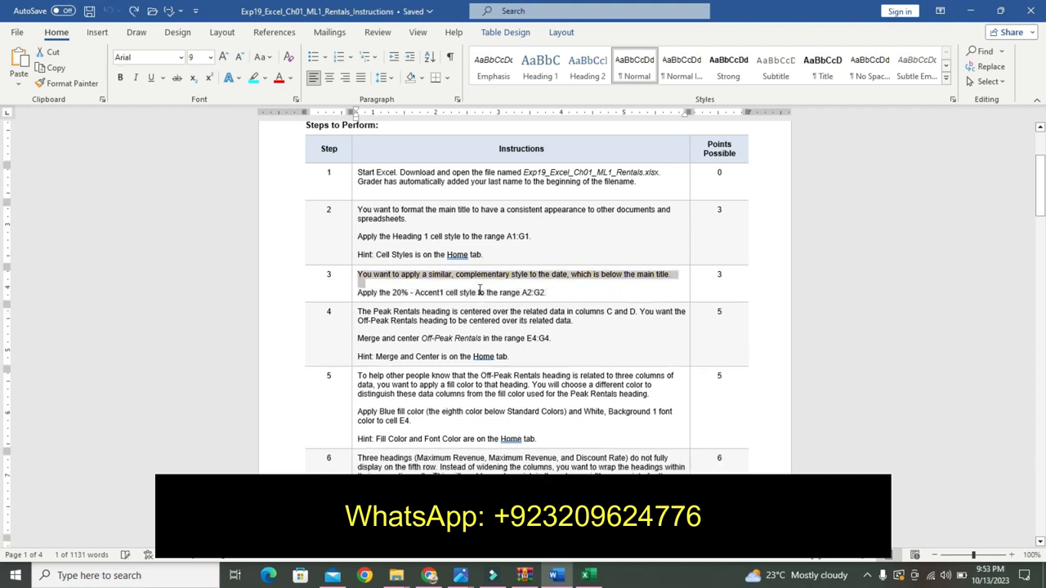
Highlight the first paragraph of step 4, about centering the Off-Peak Rentals heading, in yellow
{"action": "left_click_drag", "start_coordinate": [360, 313], "coordinate": [576, 322]}
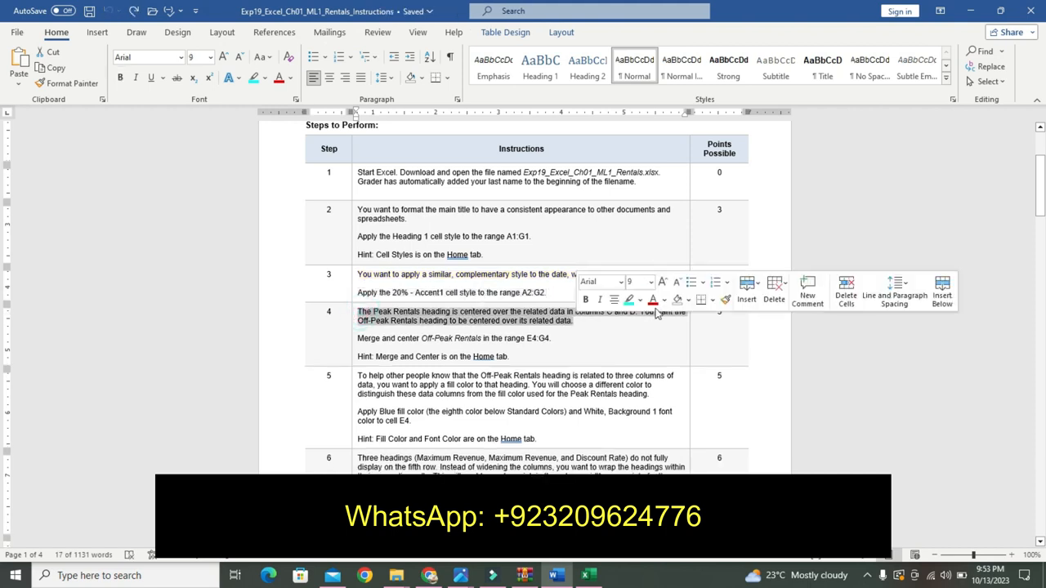
{"action": "left_click", "coordinate": [639, 300]}
{"action": "left_click", "coordinate": [631, 321]}
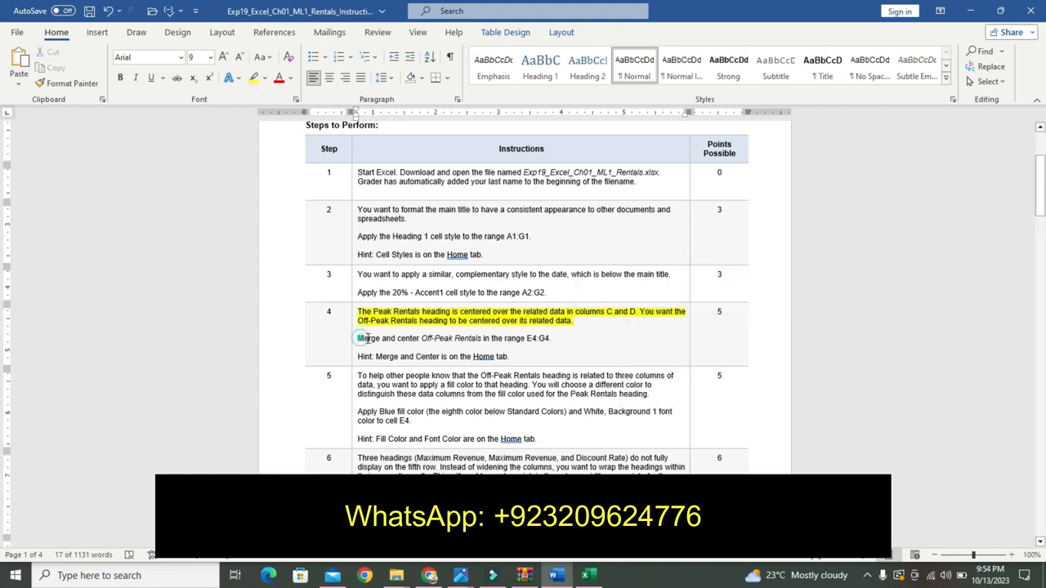
Format the step 4 line about merging and centering Off-Peak Rentals as 14 pt bold with turquoise highlighting
{"action": "left_click_drag", "start_coordinate": [358, 338], "coordinate": [566, 336]}
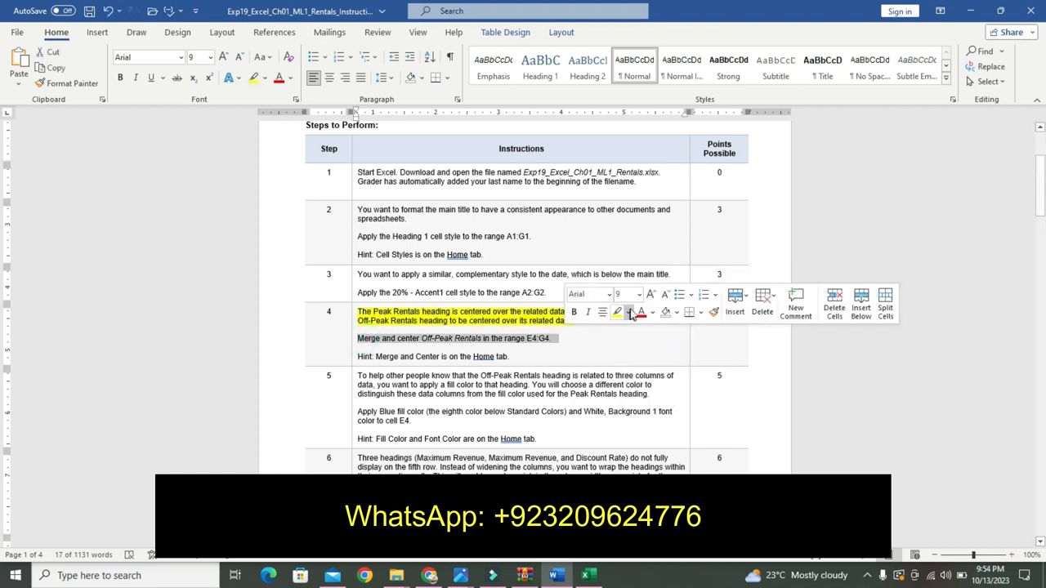
{"action": "left_click", "coordinate": [638, 294]}
{"action": "left_click", "coordinate": [627, 387]}
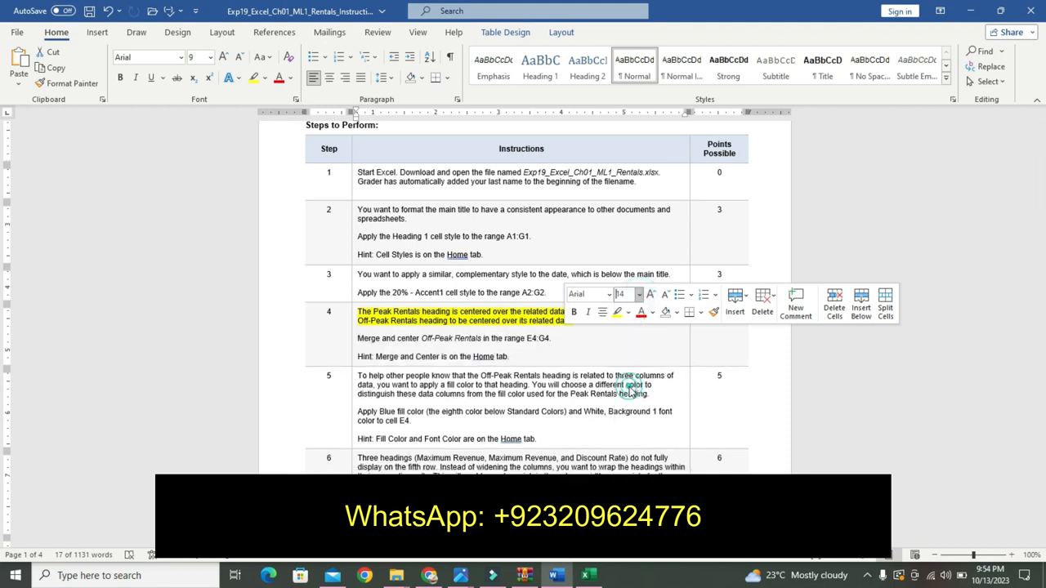
{"action": "left_click", "coordinate": [574, 313]}
{"action": "left_click", "coordinate": [621, 313]}
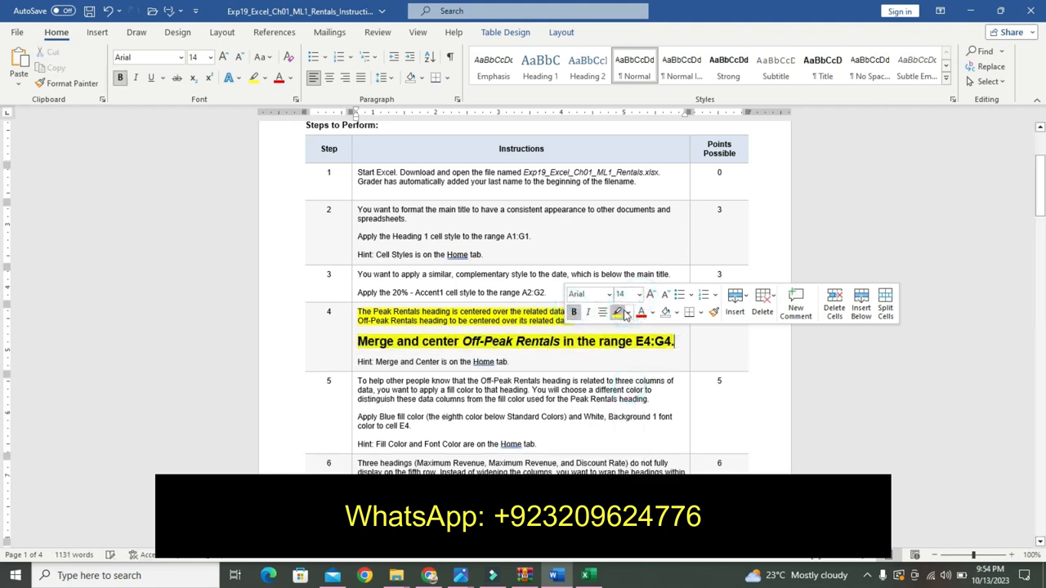
{"action": "left_click_drag", "start_coordinate": [360, 343], "coordinate": [645, 350]}
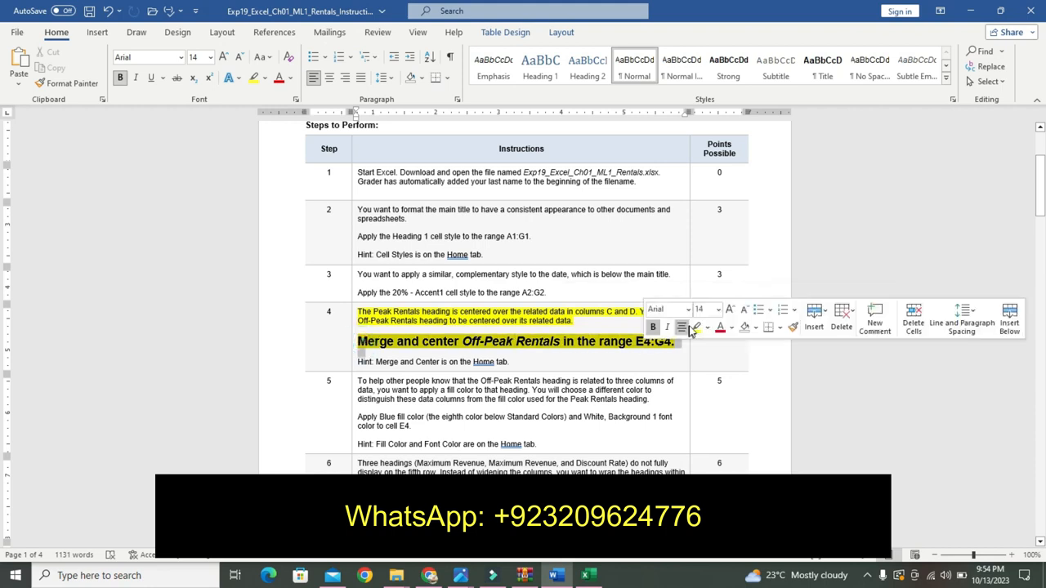
{"action": "left_click", "coordinate": [707, 328]}
{"action": "left_click", "coordinate": [738, 348]}
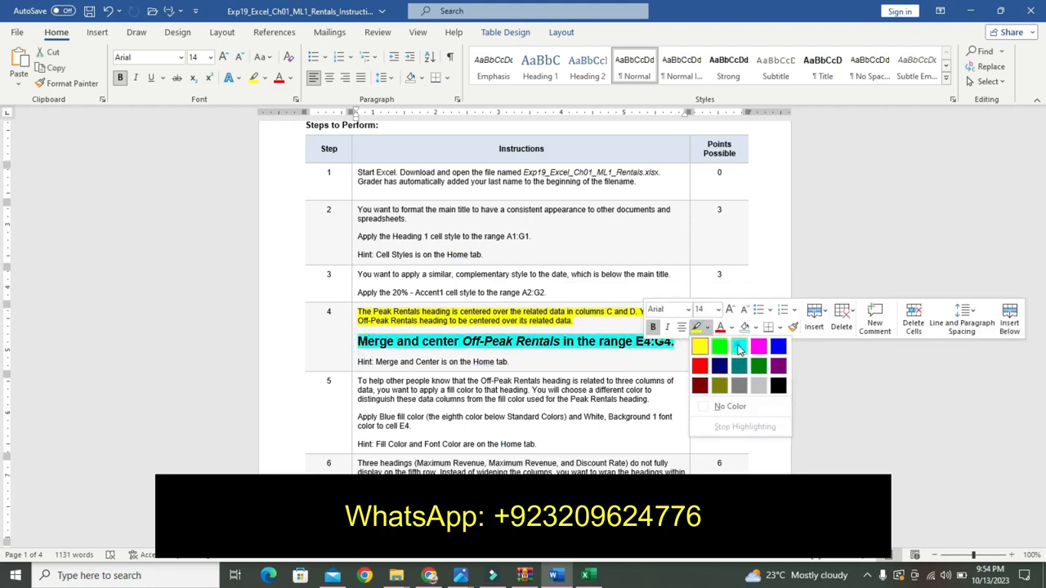
Highlight the hint line about Merge and Center in step 4 in yellow
{"action": "left_click_drag", "start_coordinate": [361, 362], "coordinate": [523, 364]}
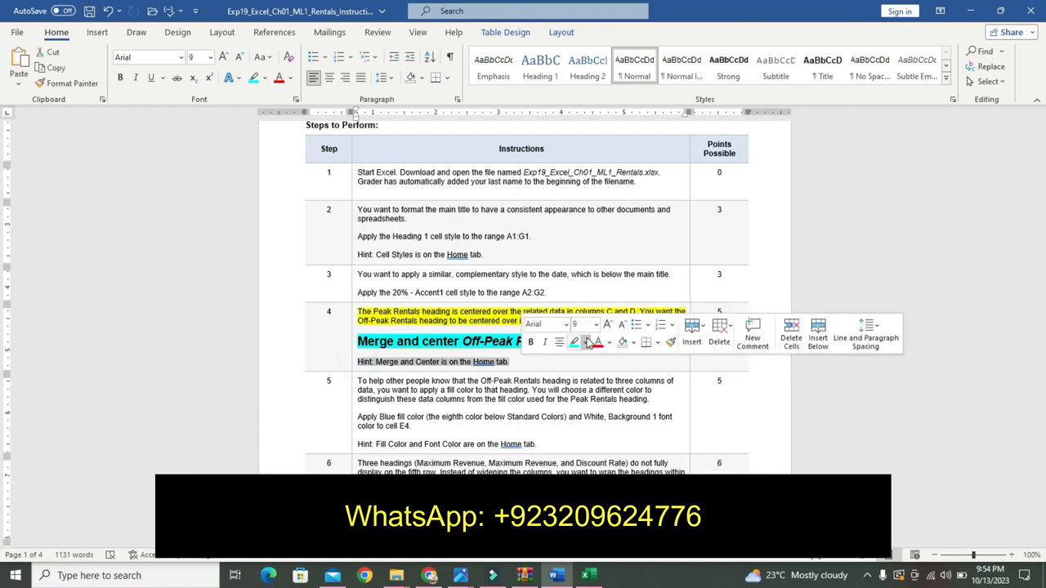
{"action": "left_click", "coordinate": [584, 342]}
{"action": "left_click", "coordinate": [577, 364]}
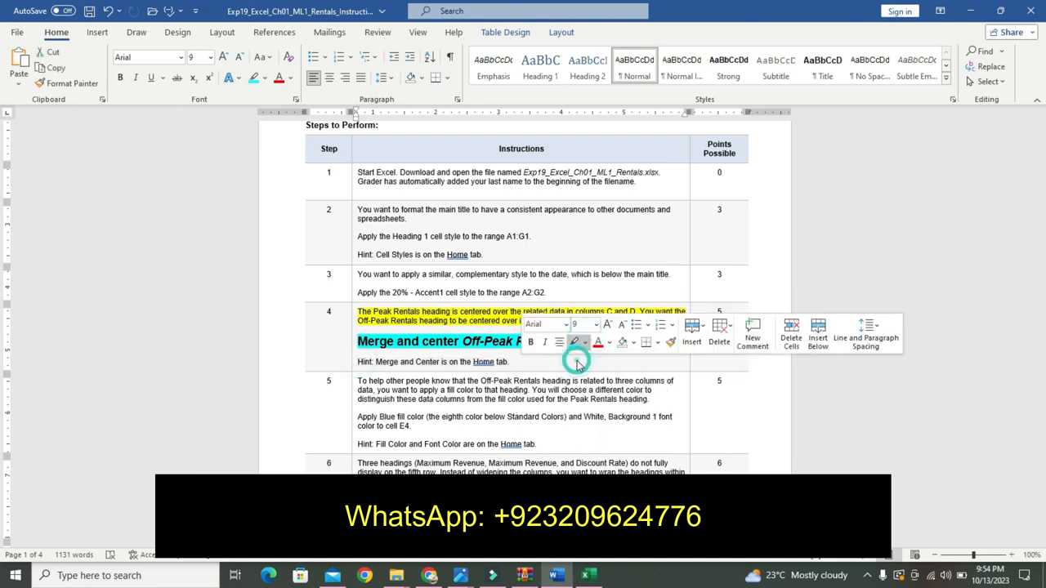
{"action": "left_click", "coordinate": [449, 341]}
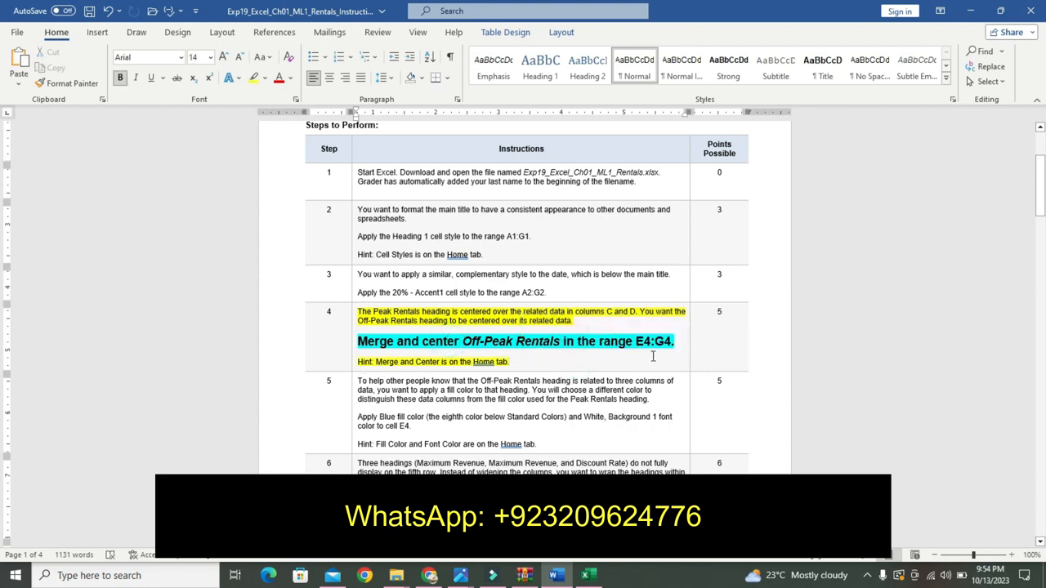
Copy the range reference E4:G4 from step 4 and merge and center the Off-Peak Rentals heading across that range in the Excel workbook
{"action": "left_click_drag", "start_coordinate": [637, 343], "coordinate": [673, 350]}
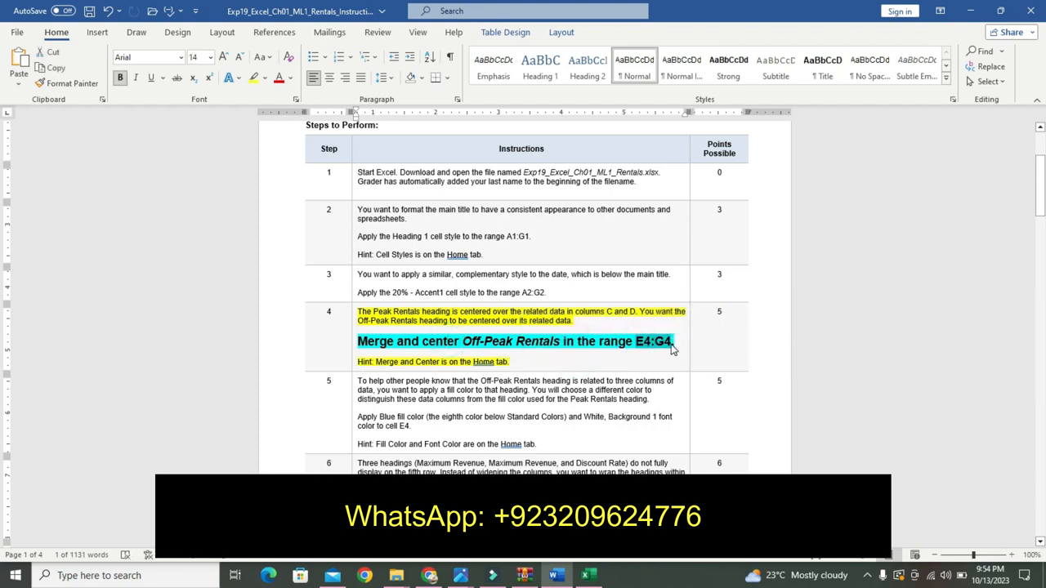
{"action": "mouse_move", "coordinate": [598, 581]}
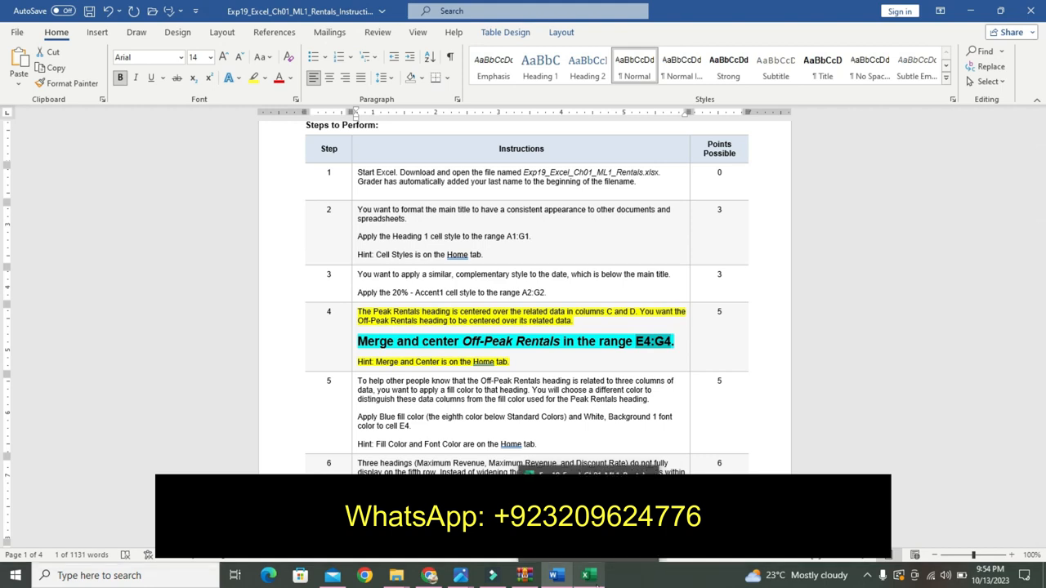
{"action": "left_click", "coordinate": [589, 507]}
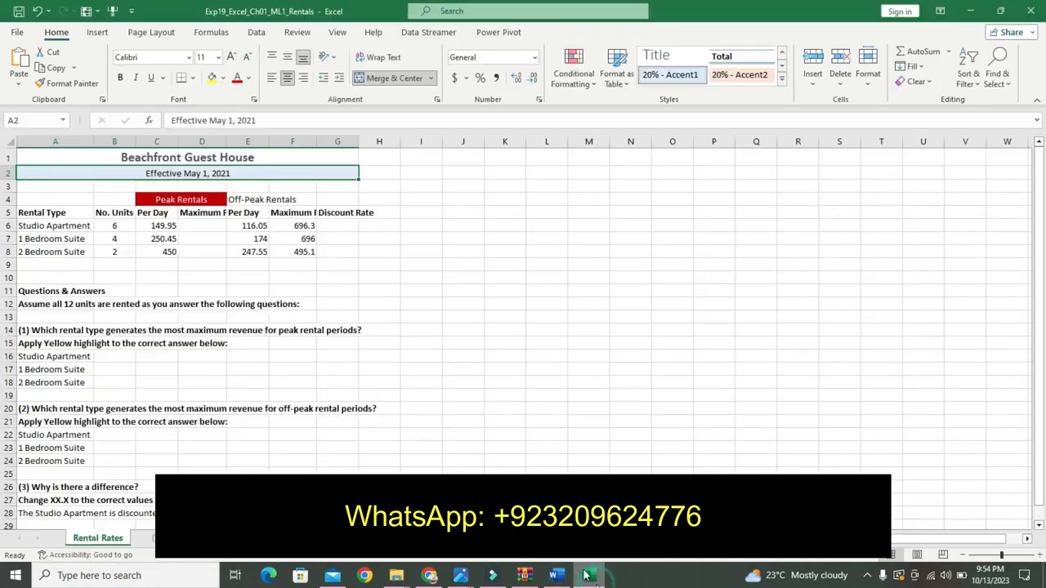
{"action": "left_click", "coordinate": [36, 119]}
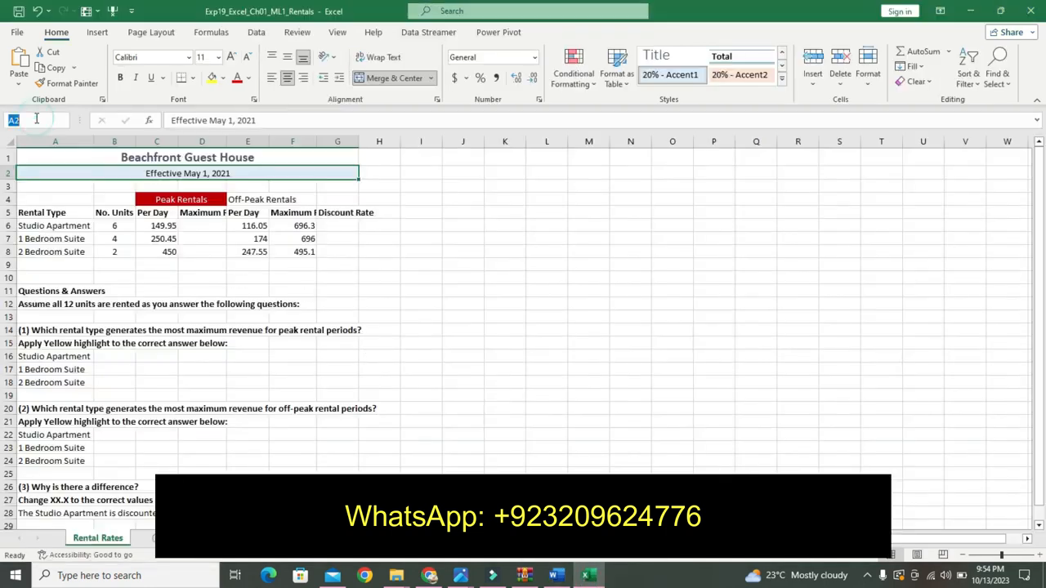
{"action": "key", "text": "Return"}
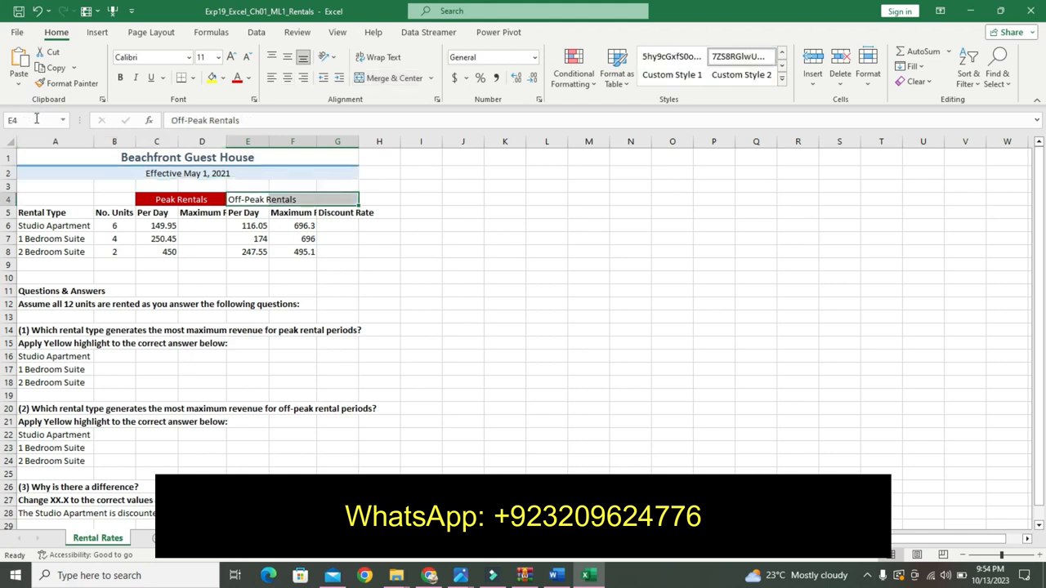
{"action": "left_click", "coordinate": [387, 77]}
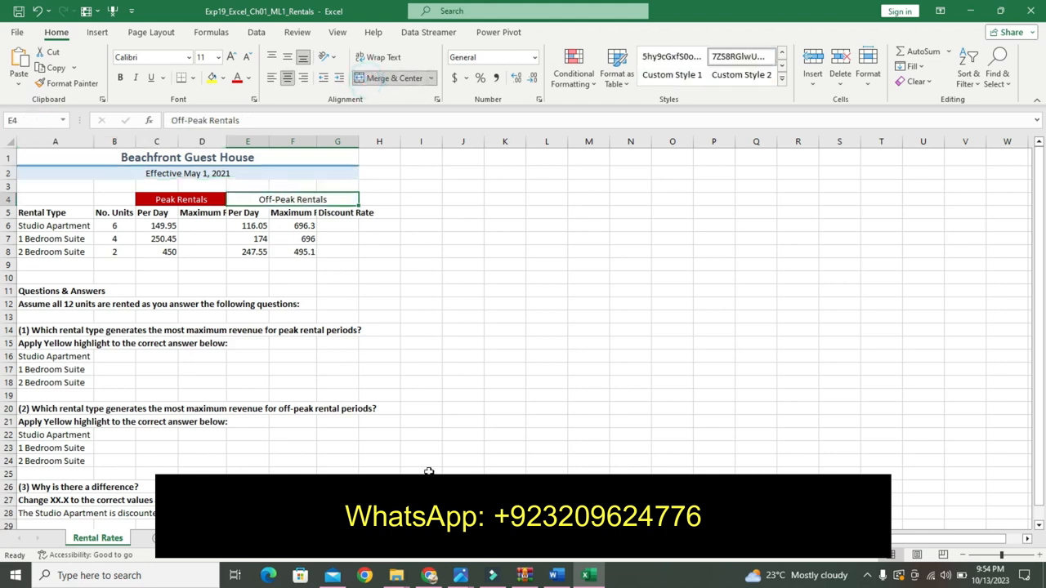
Return to the Word instructions and undo all the highlighting and font formatting of the step 4 text
{"action": "left_click", "coordinate": [558, 577]}
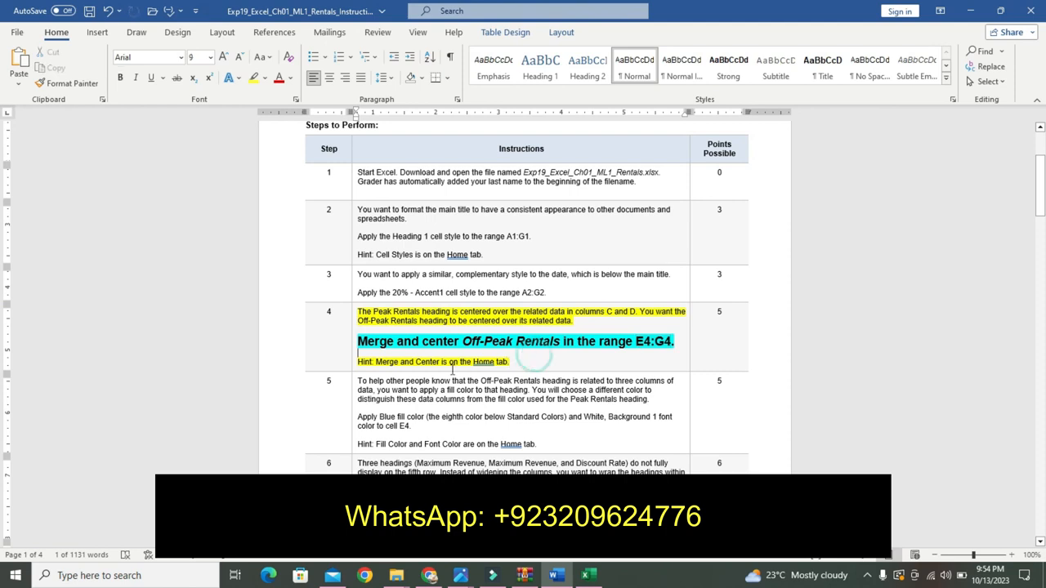
{"action": "key", "text": "ctrl+z"}
{"action": "key", "text": "ctrl+z"}
{"action": "key", "text": "ctrl+z"}
{"action": "key", "text": "ctrl+z"}
{"action": "key", "text": "ctrl+z"}
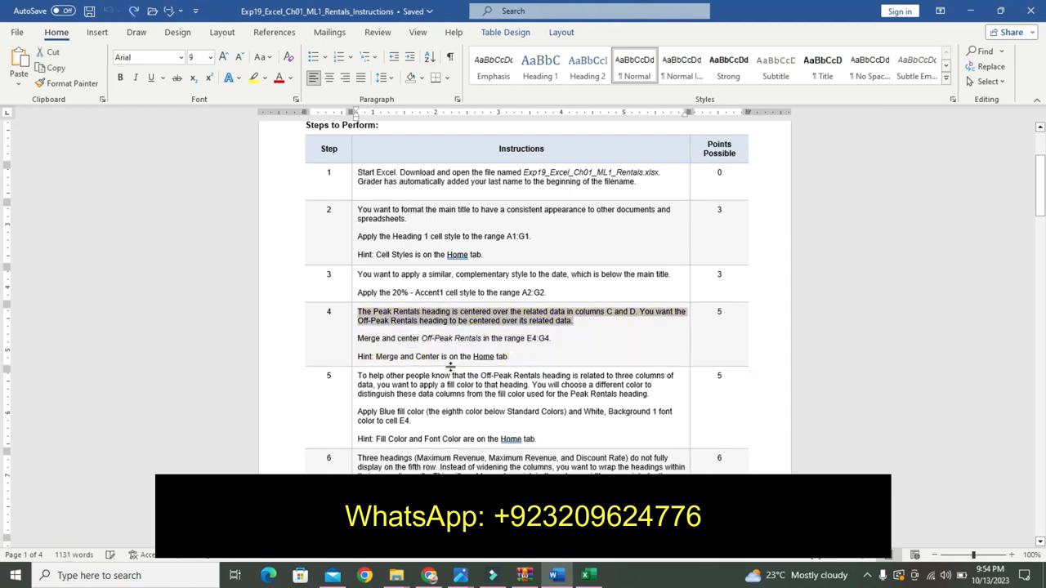
Highlight the first paragraph of step 5, about giving the Off-Peak Rentals heading a different fill color, in yellow
{"action": "left_click_drag", "start_coordinate": [1041, 230], "coordinate": [1042, 236]}
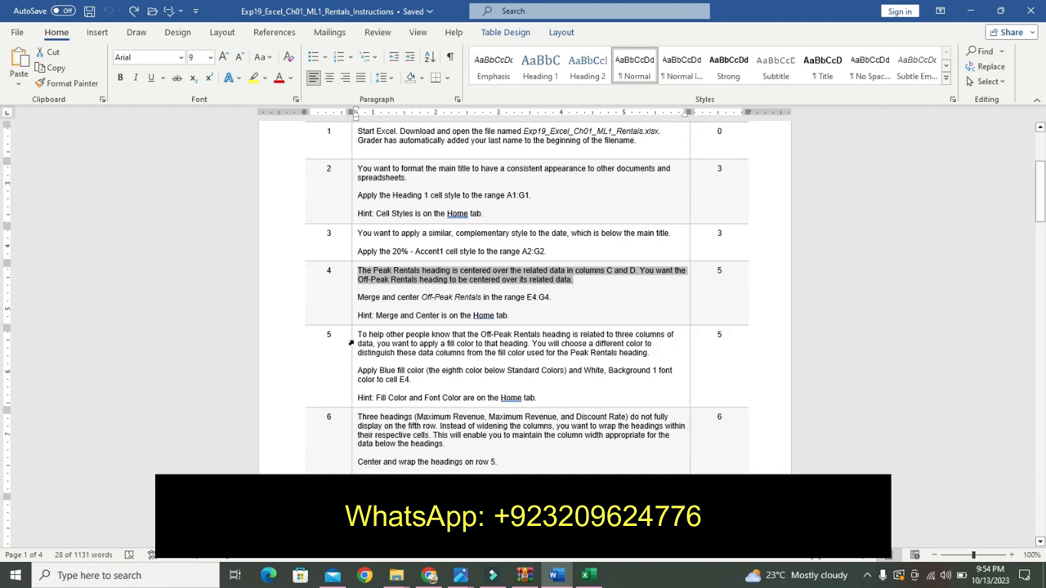
{"action": "left_click_drag", "start_coordinate": [358, 336], "coordinate": [659, 353]}
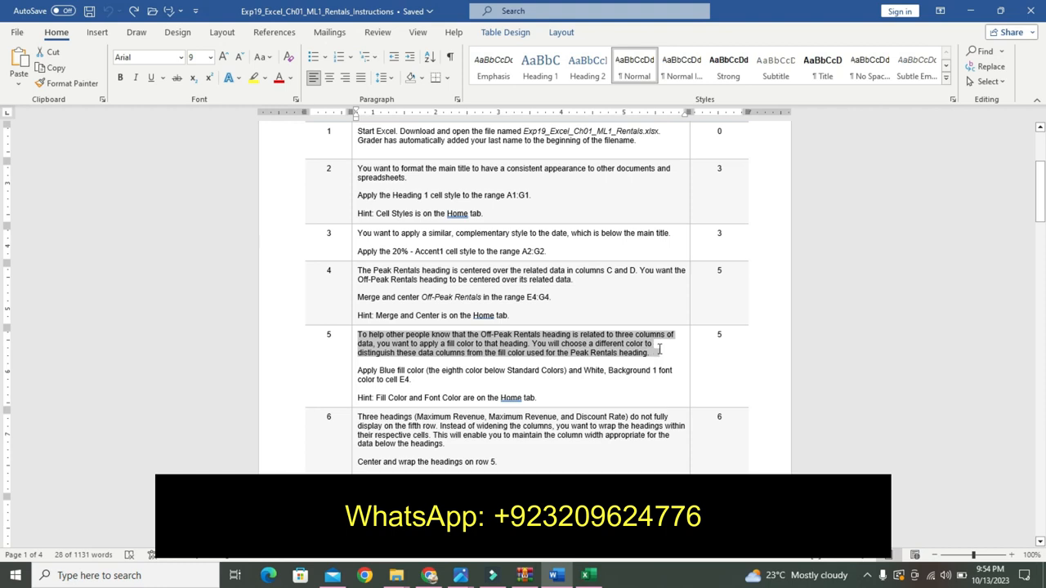
{"action": "left_click", "coordinate": [711, 327]}
Format the step 5 instruction about applying Blue fill and White font to cell E4 as 18 pt bold with turquoise highlighting
{"action": "left_click_drag", "start_coordinate": [366, 371], "coordinate": [411, 381]}
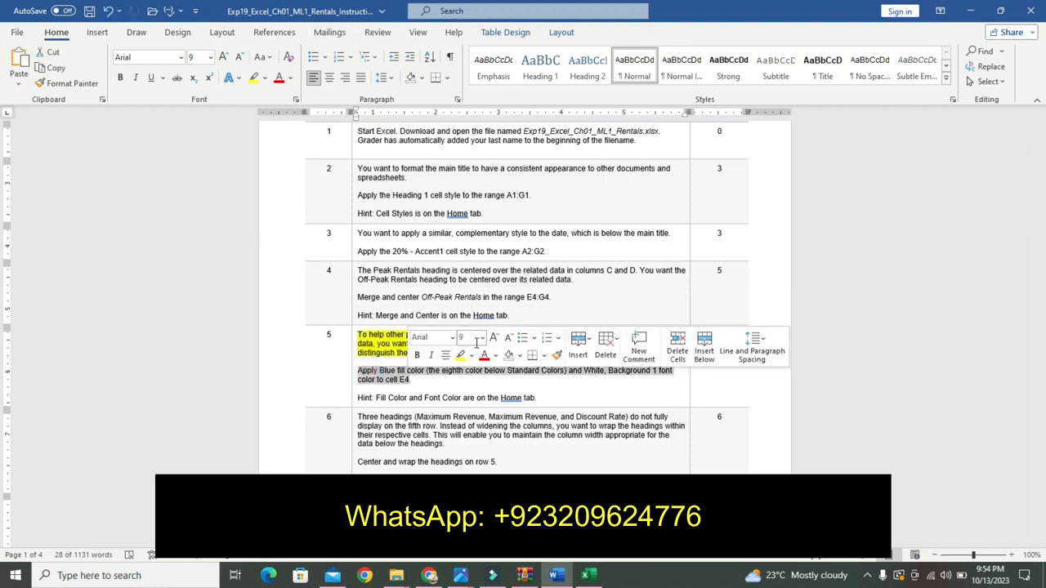
{"action": "left_click", "coordinate": [482, 337]}
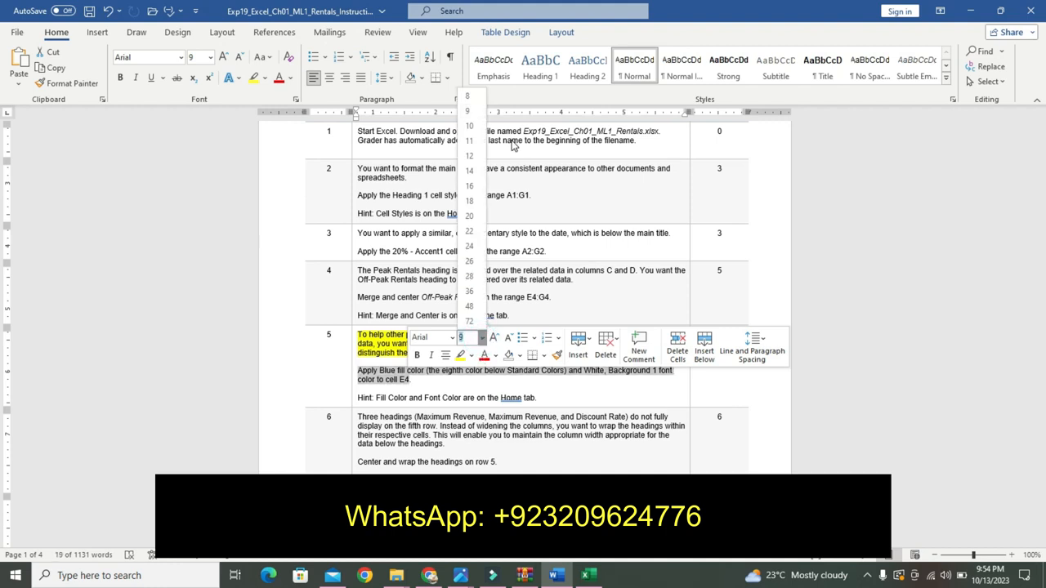
{"action": "left_click", "coordinate": [471, 201]}
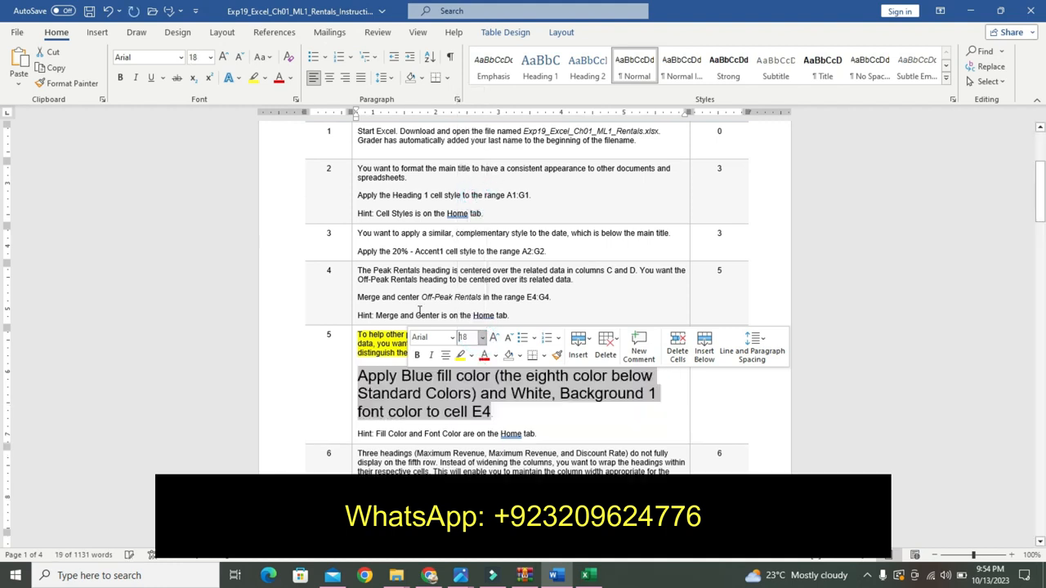
{"action": "left_click", "coordinate": [417, 356]}
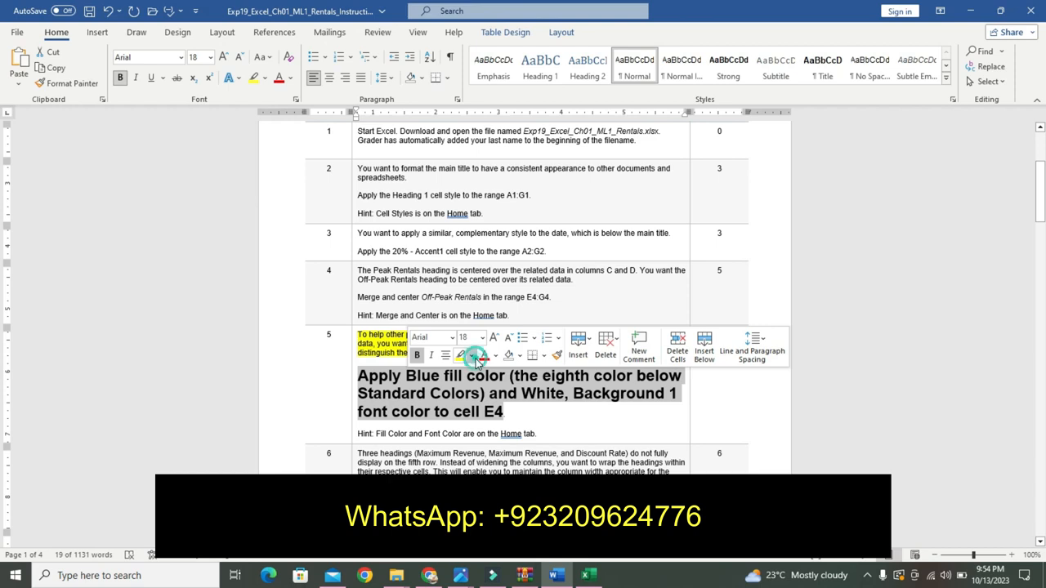
{"action": "left_click", "coordinate": [472, 356]}
{"action": "left_click", "coordinate": [503, 374]}
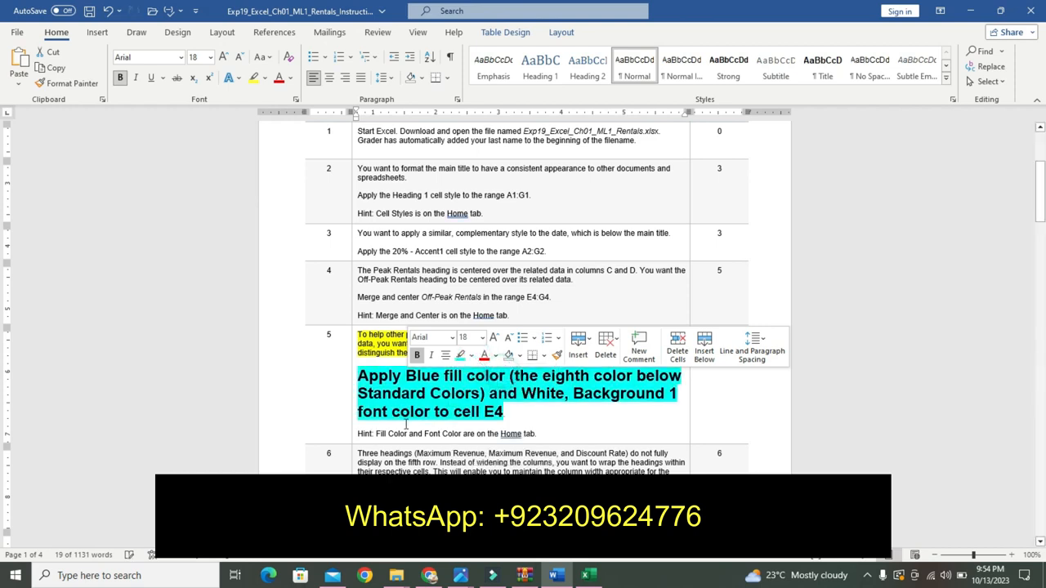
Highlight the hint line about Fill Color and Font Color in step 5 in yellow
{"action": "left_click", "coordinate": [361, 435]}
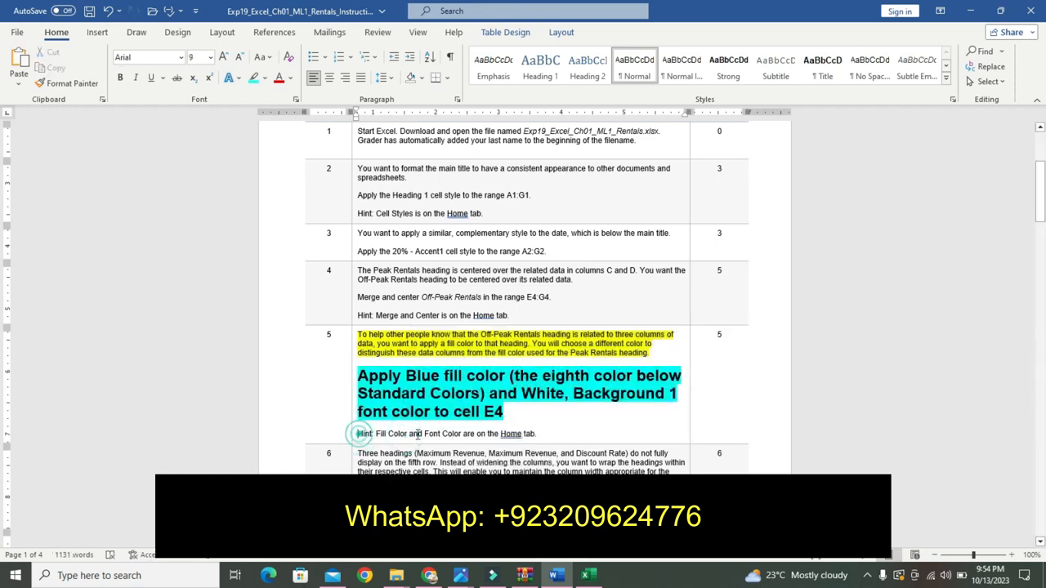
{"action": "left_click_drag", "start_coordinate": [360, 435], "coordinate": [536, 435]}
{"action": "left_click", "coordinate": [601, 413]}
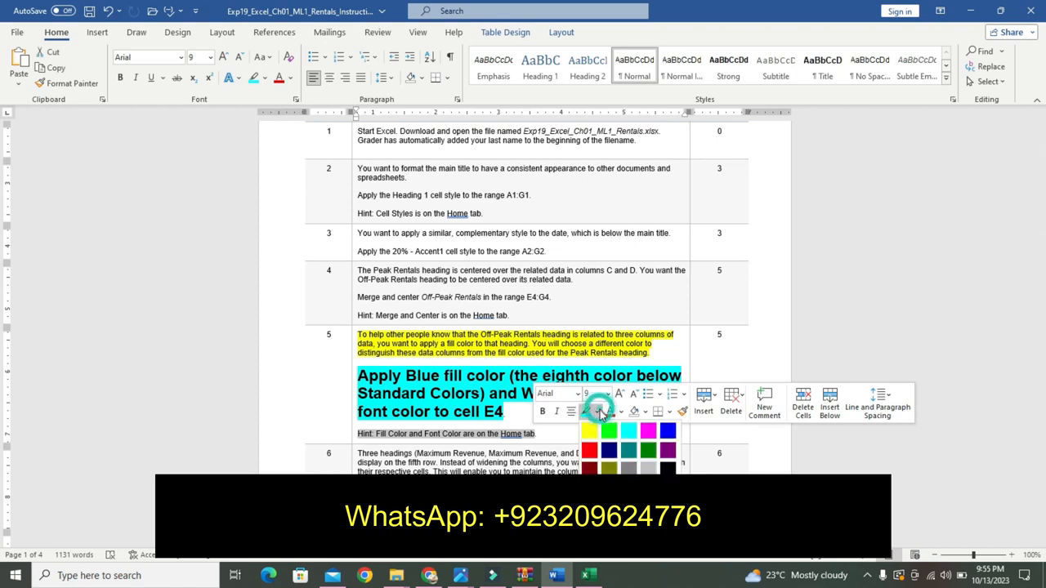
{"action": "left_click", "coordinate": [589, 431]}
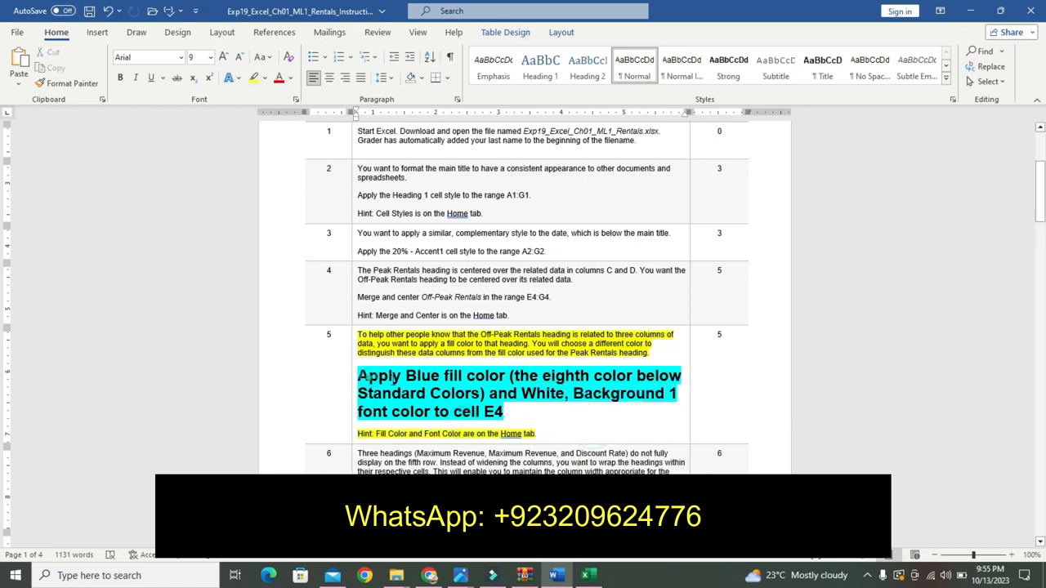
Switch to the Excel workbook and give the Off-Peak Rentals heading in E4 a standard Blue fill and White, Background 1 font color
{"action": "left_click_drag", "start_coordinate": [361, 376], "coordinate": [500, 411]}
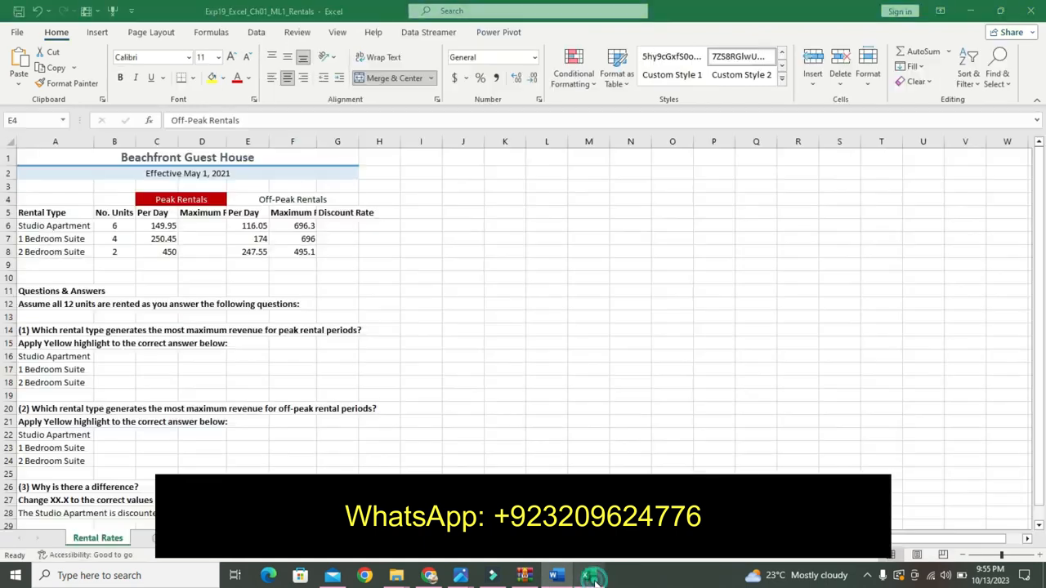
{"action": "left_click", "coordinate": [587, 575]}
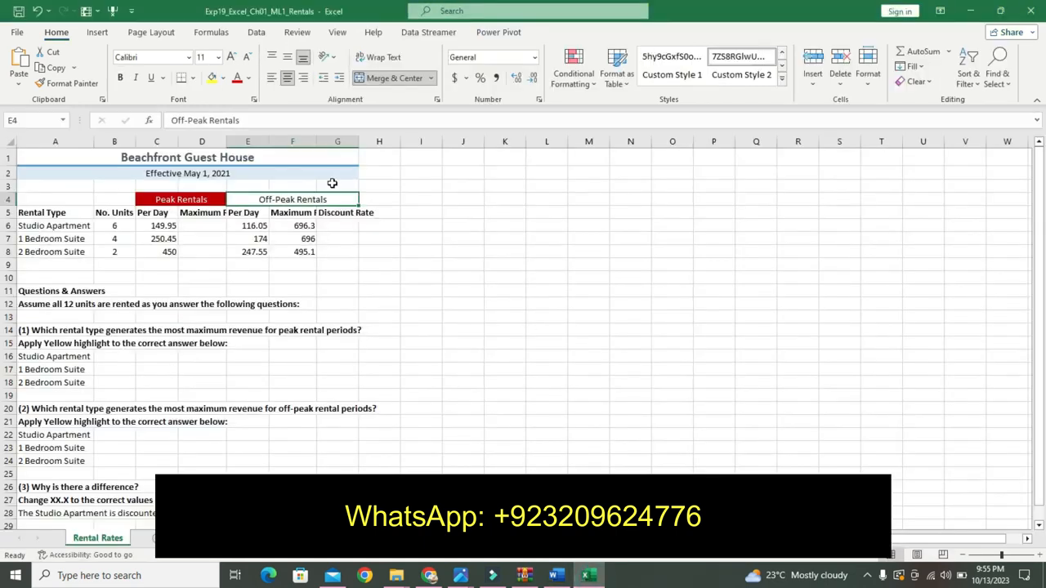
{"action": "left_click", "coordinate": [222, 78]}
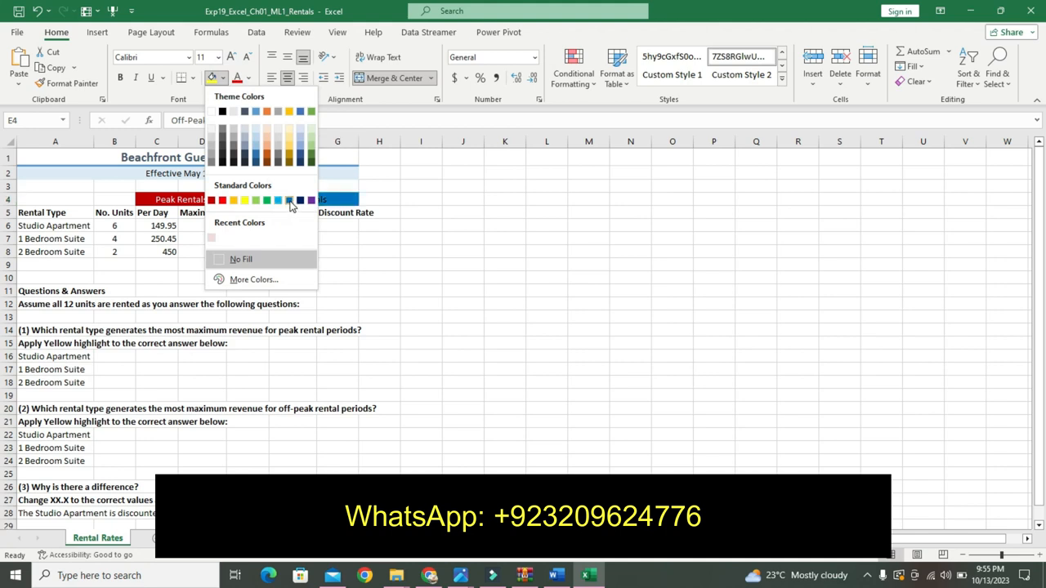
{"action": "left_click", "coordinate": [290, 204]}
{"action": "left_click", "coordinate": [249, 78]}
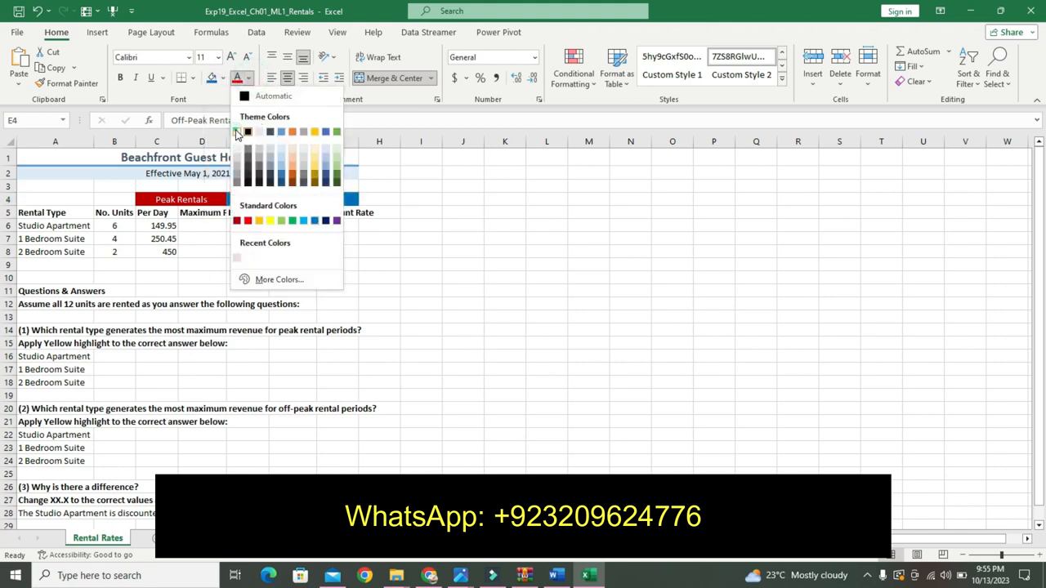
{"action": "left_click", "coordinate": [248, 132]}
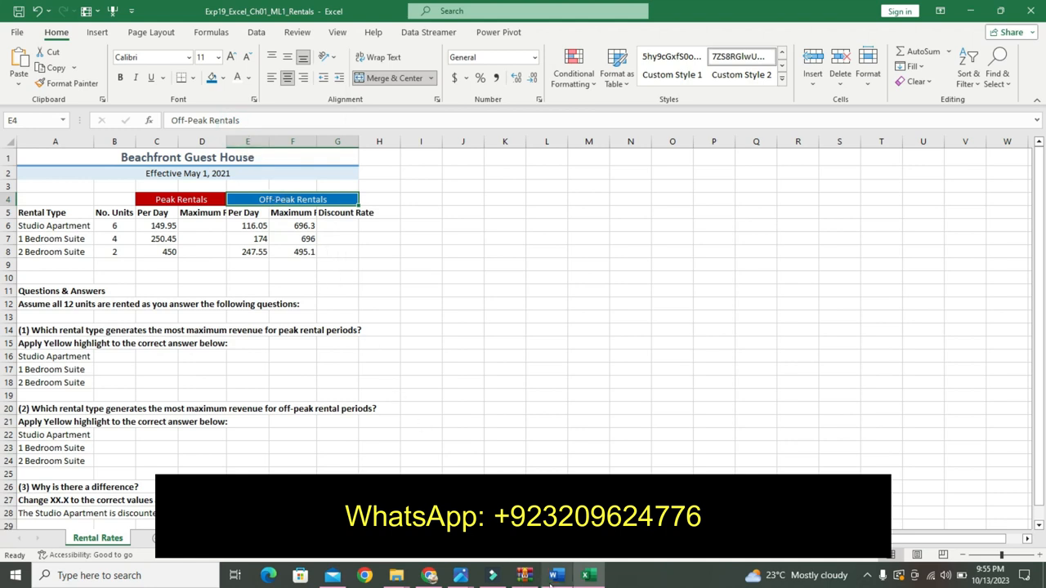
Return to the Word instructions and undo all the highlighting and font formatting of the step 5 text
{"action": "left_click", "coordinate": [556, 576]}
{"action": "key", "text": "ctrl+z"}
{"action": "key", "text": "ctrl+z"}
{"action": "key", "text": "ctrl+z"}
{"action": "key", "text": "ctrl+z"}
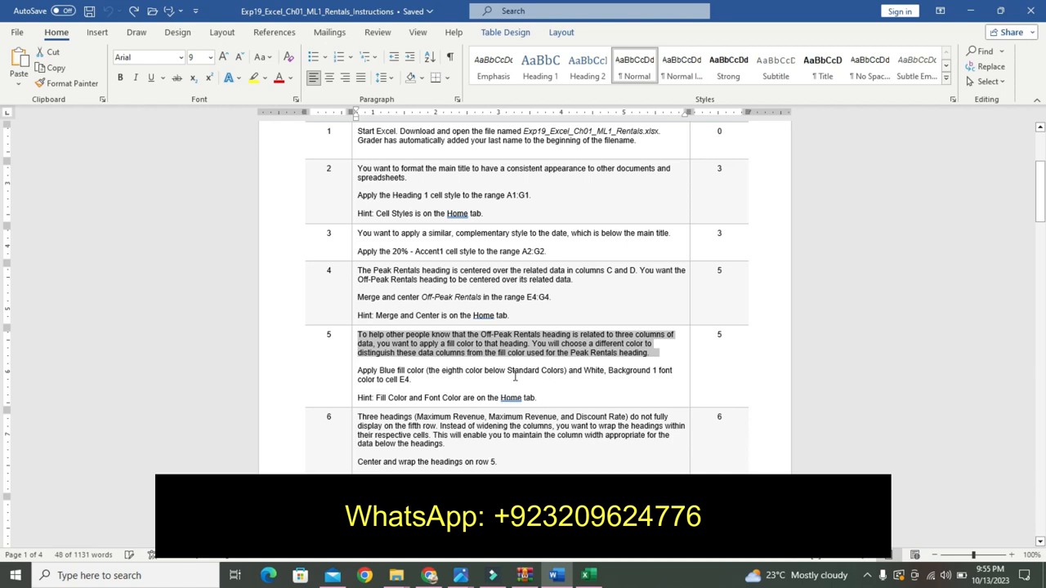
Highlight the first paragraph of step 6 in yellow and format its "Center and wrap the headings on row 5." instruction as 16 pt bold with turquoise highlighting
{"action": "left_click_drag", "start_coordinate": [361, 421], "coordinate": [445, 443]}
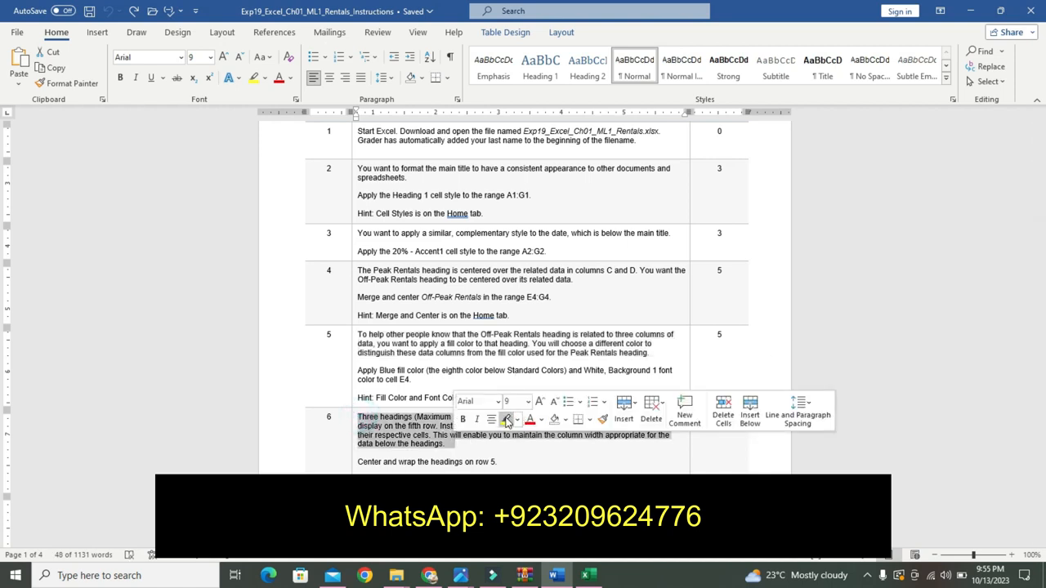
{"action": "left_click", "coordinate": [506, 419]}
{"action": "left_click", "coordinate": [362, 463]}
{"action": "left_click_drag", "start_coordinate": [414, 464], "coordinate": [504, 462]}
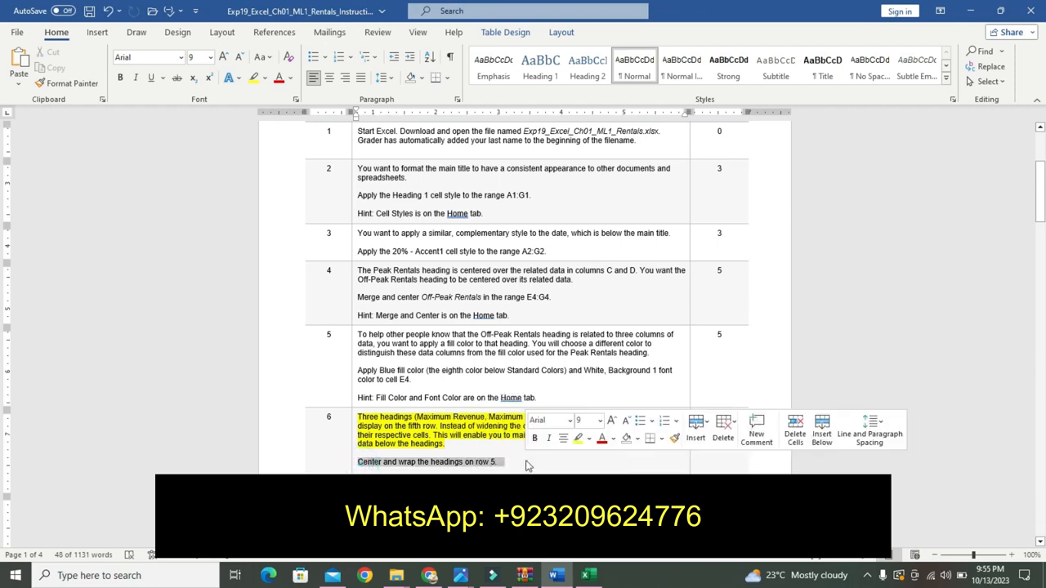
{"action": "left_click", "coordinate": [603, 420]}
{"action": "left_click", "coordinate": [597, 270]}
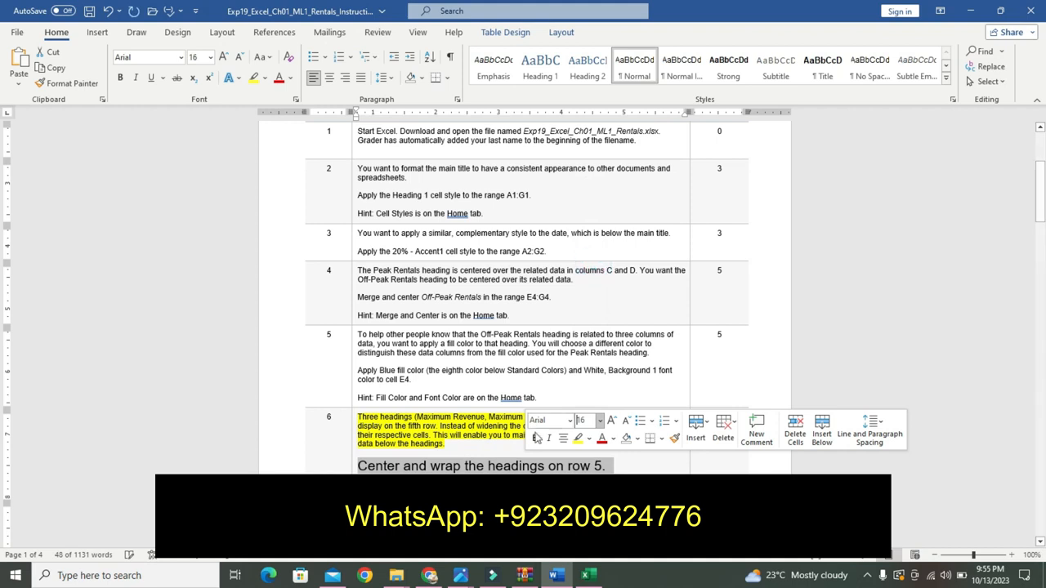
{"action": "left_click", "coordinate": [535, 440]}
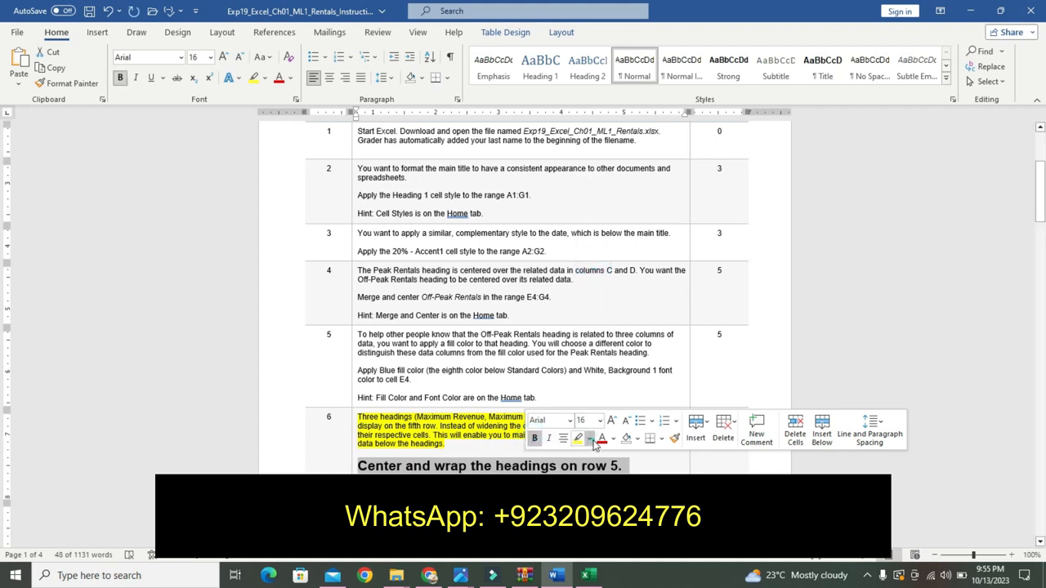
{"action": "left_click", "coordinate": [588, 439]}
{"action": "left_click", "coordinate": [622, 458]}
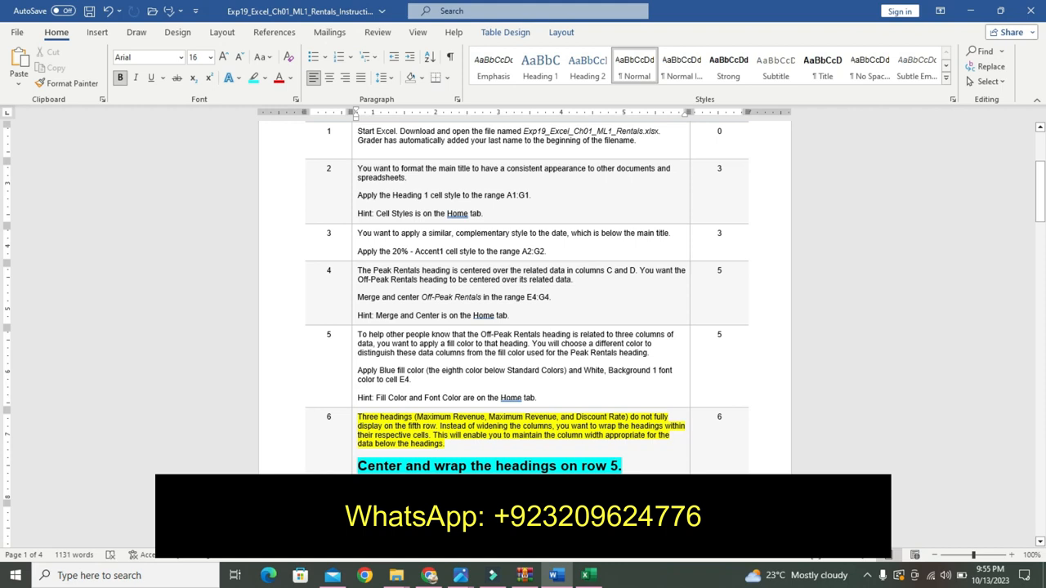
Highlight the text below the instruction to center and wrap the row 5 headings in step 6
{"action": "left_click_drag", "start_coordinate": [358, 501], "coordinate": [428, 507]}
{"action": "left_click", "coordinate": [504, 473]}
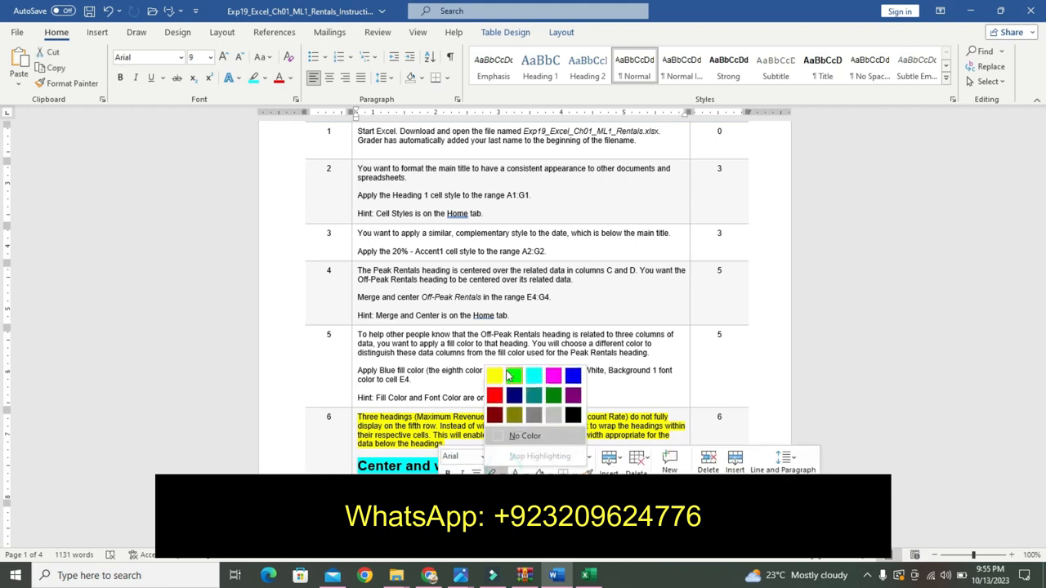
{"action": "left_click", "coordinate": [513, 375]}
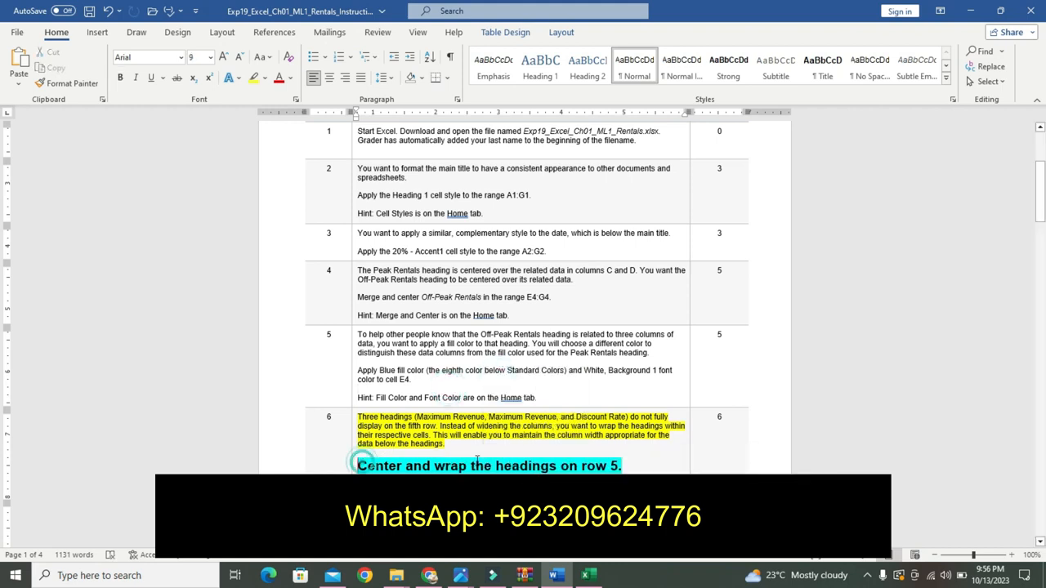
Switch to the Excel workbook and apply text wrapping and horizontal centering to the headings on row 5
{"action": "left_click_drag", "start_coordinate": [477, 459], "coordinate": [490, 460]}
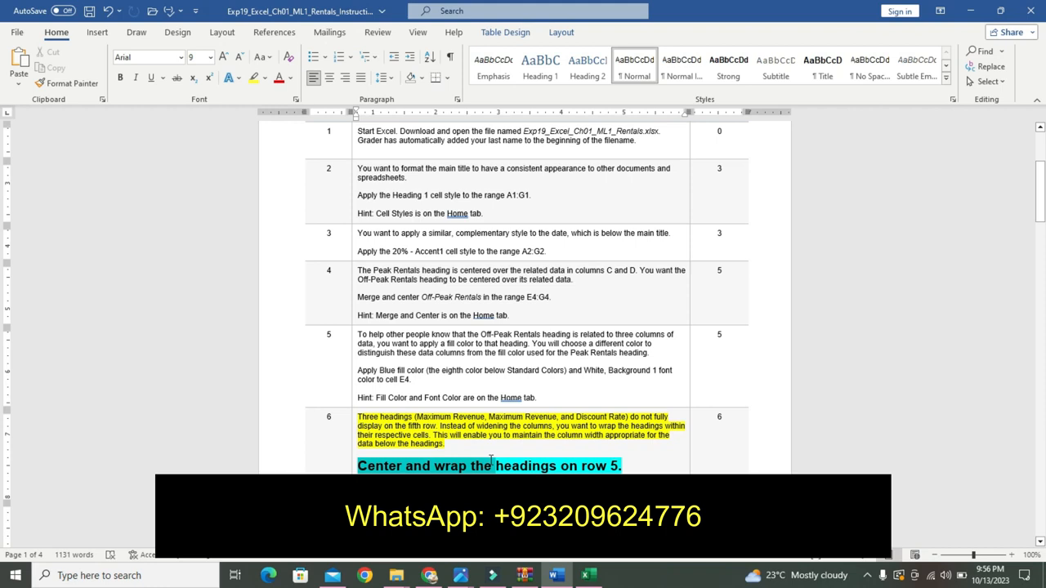
{"action": "left_click_drag", "start_coordinate": [495, 460], "coordinate": [625, 466]}
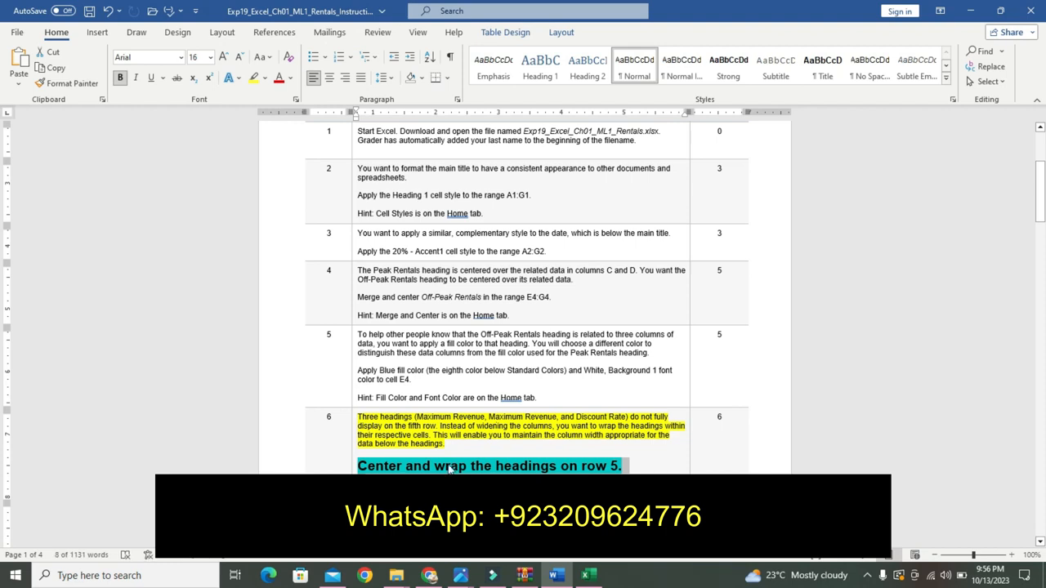
{"action": "left_click", "coordinate": [585, 575]}
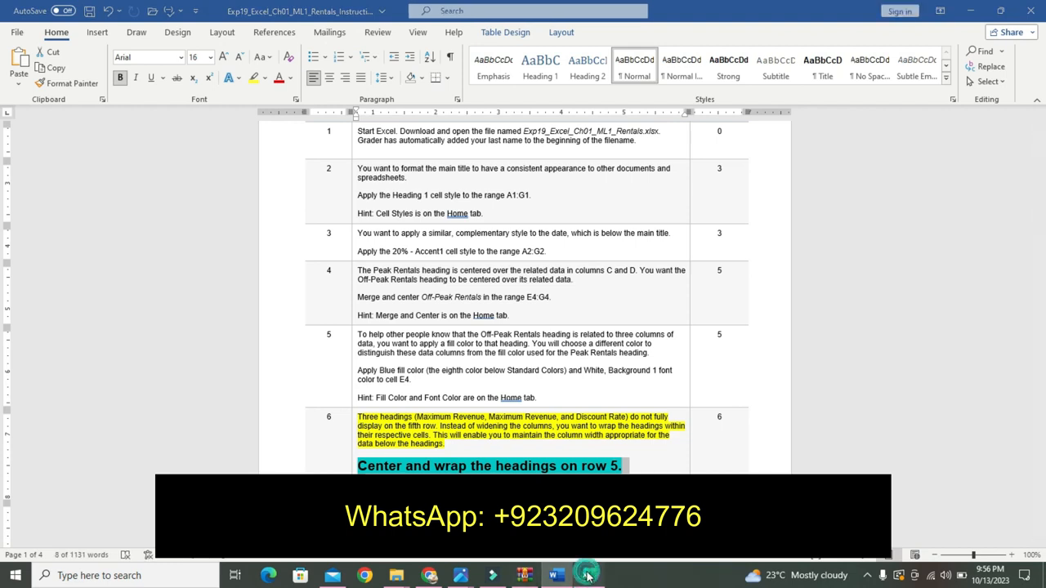
{"action": "left_click", "coordinate": [8, 212]}
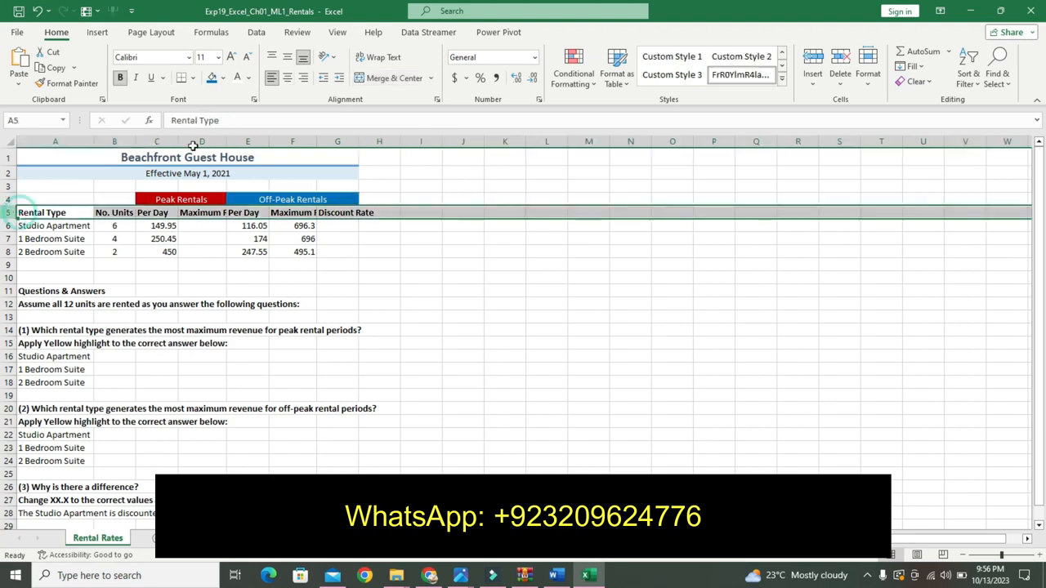
{"action": "left_click", "coordinate": [357, 58]}
{"action": "left_click", "coordinate": [288, 78]}
Return to the Word instructions and undo all the highlighting and font formatting of the step 6 text
{"action": "left_click", "coordinate": [556, 575]}
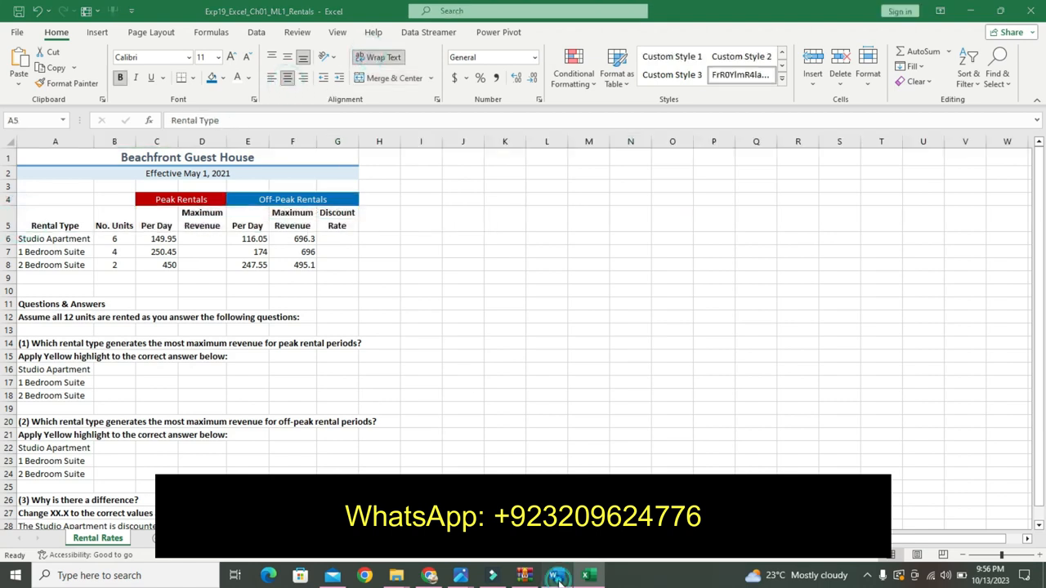
{"action": "key", "text": "ctrl+z"}
{"action": "key", "text": "ctrl+z"}
{"action": "key", "text": "ctrl+z"}
{"action": "key", "text": "ctrl+z"}
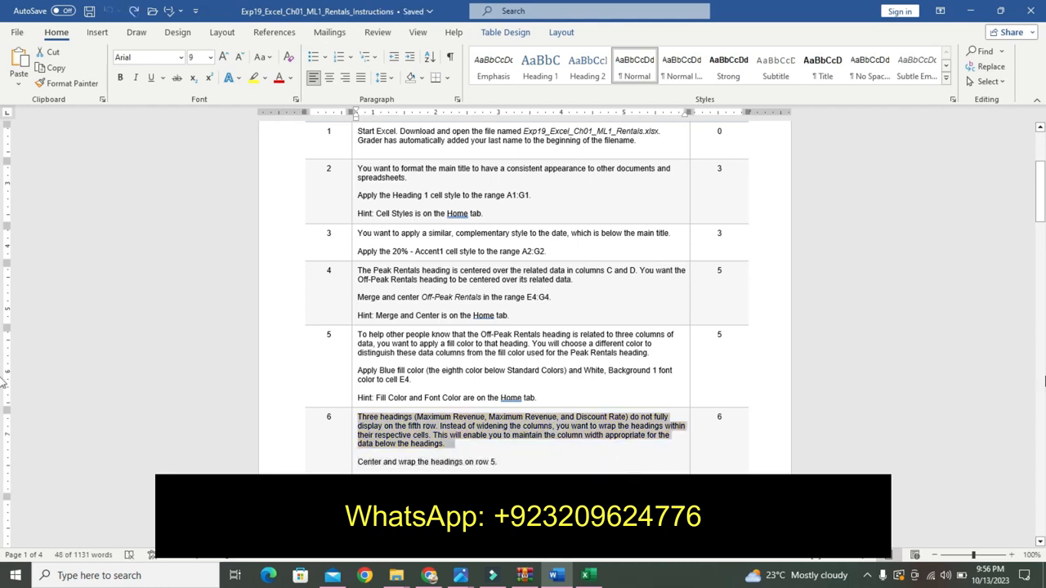
Highlight the first paragraph of step 7, about calculating the Peak Rentals Maximum Revenue, in yellow
{"action": "left_click_drag", "start_coordinate": [1043, 218], "coordinate": [1039, 299]}
{"action": "left_click_drag", "start_coordinate": [359, 163], "coordinate": [600, 179]}
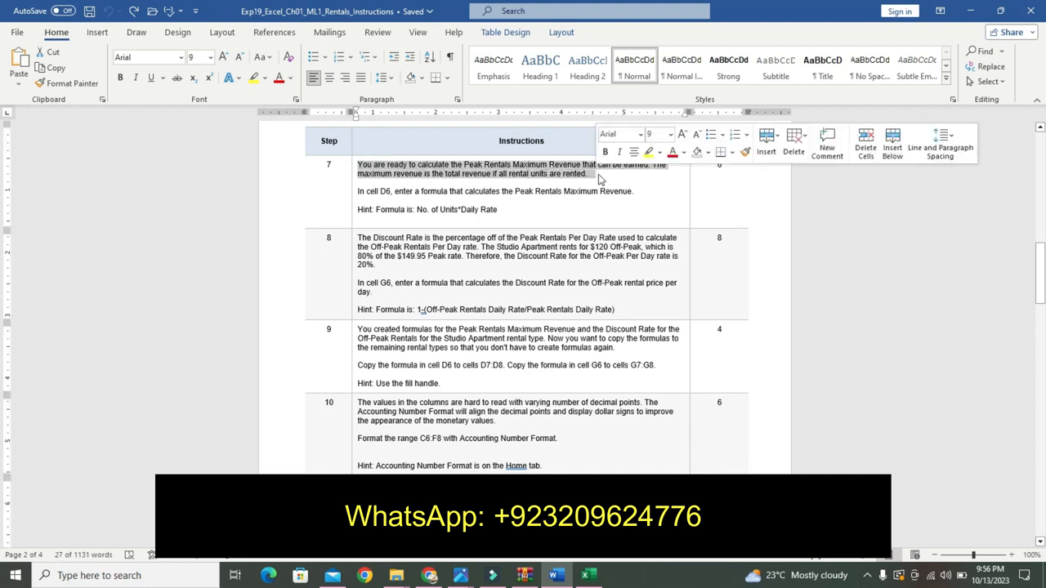
{"action": "left_click", "coordinate": [658, 153]}
{"action": "left_click", "coordinate": [652, 170]}
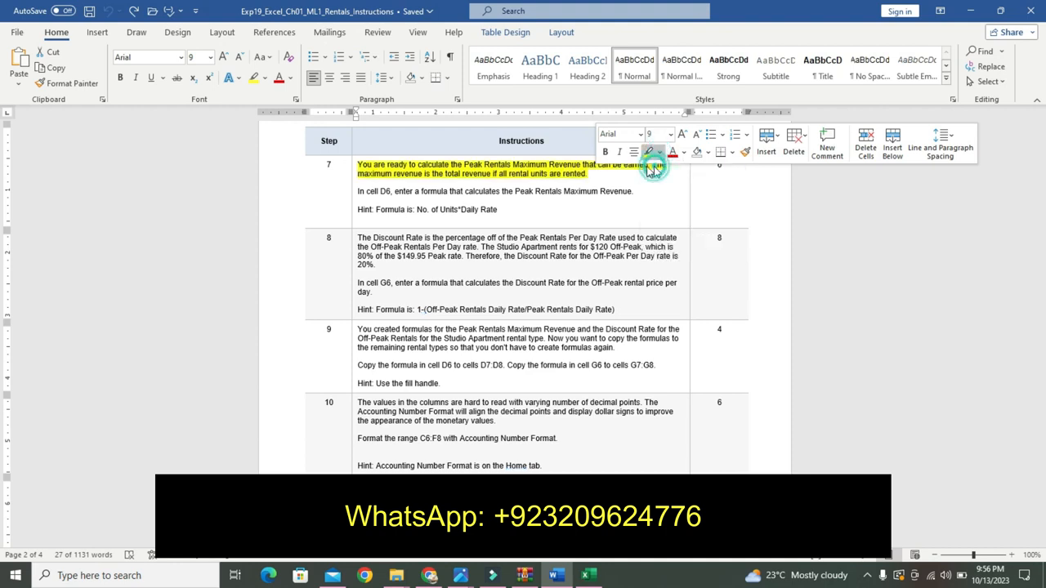
{"action": "left_click", "coordinate": [495, 174]}
Format the step 7 instruction to enter the Peak Rentals Maximum Revenue formula in cell D6 as 18 pt bold with turquoise highlighting
{"action": "left_click_drag", "start_coordinate": [366, 191], "coordinate": [602, 204]}
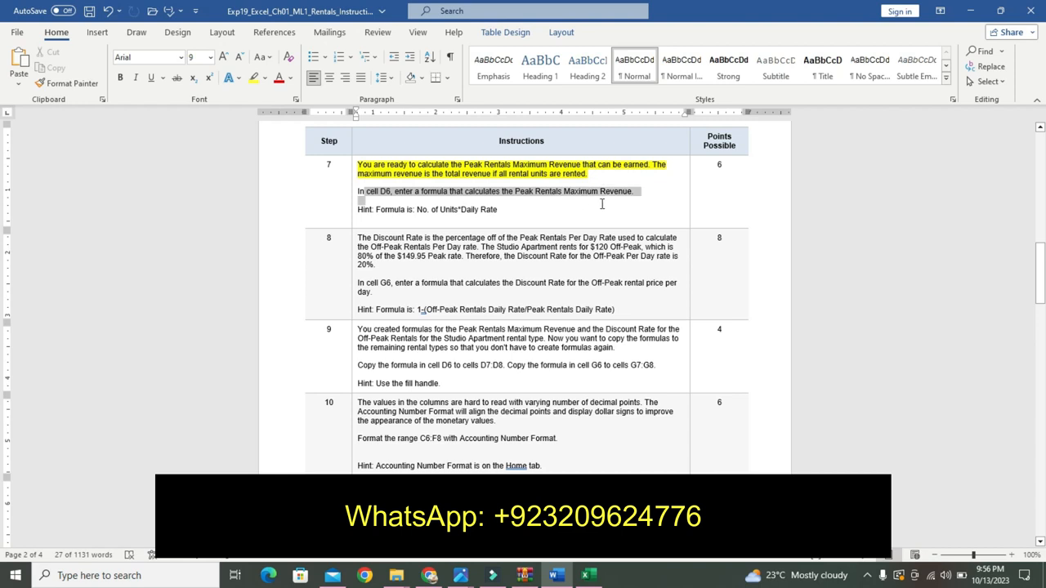
{"action": "left_click_drag", "start_coordinate": [381, 192], "coordinate": [356, 191]}
{"action": "left_click", "coordinate": [359, 191]}
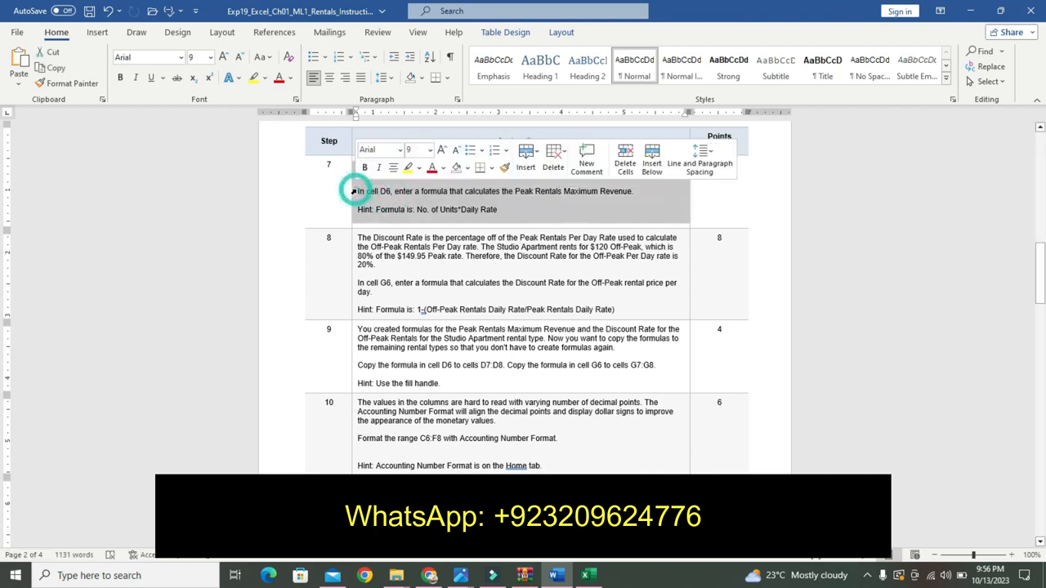
{"action": "left_click_drag", "start_coordinate": [360, 192], "coordinate": [636, 192]}
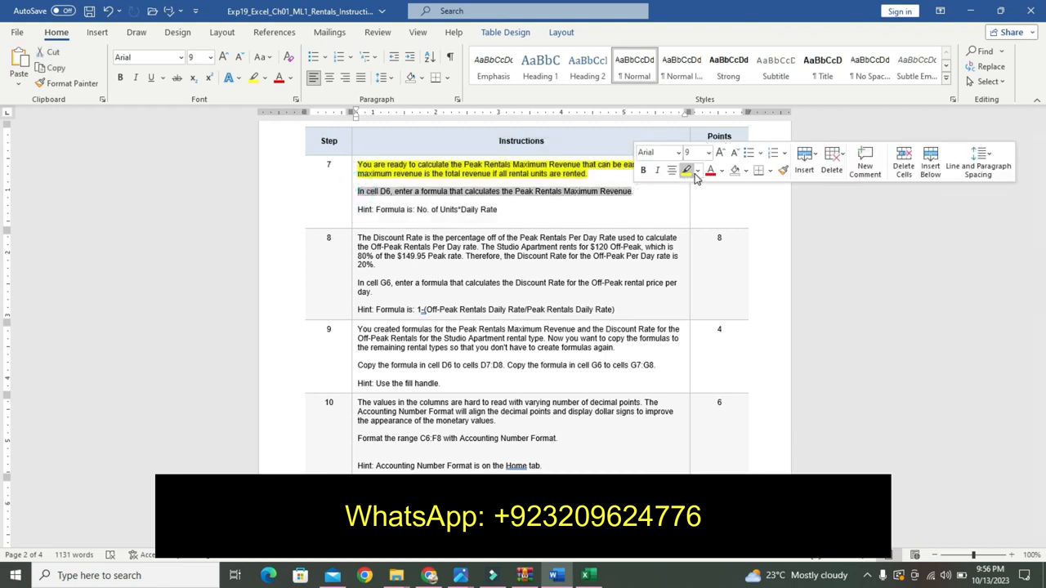
{"action": "left_click", "coordinate": [710, 156]}
{"action": "left_click", "coordinate": [701, 273]}
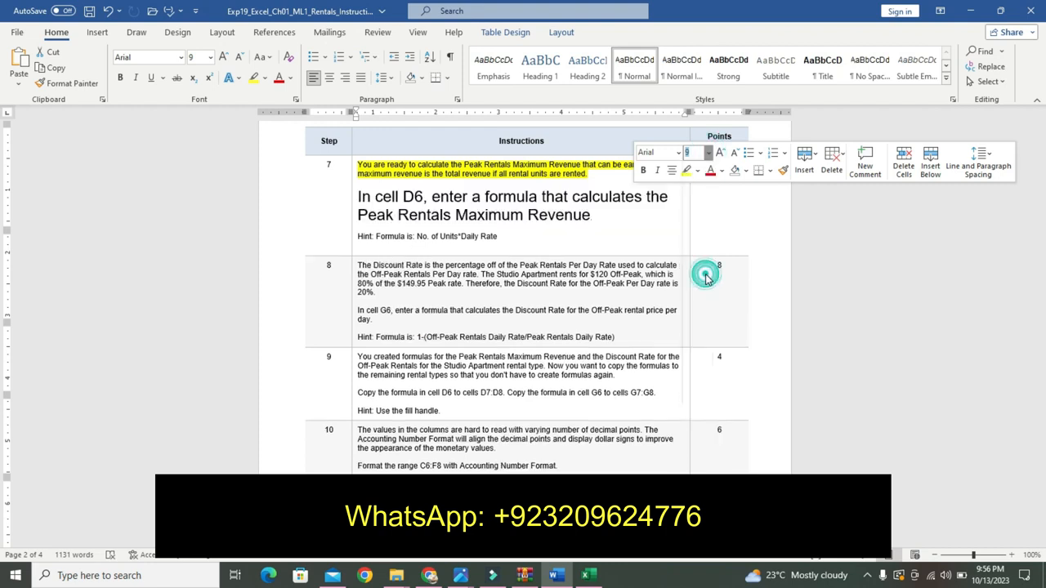
{"action": "left_click", "coordinate": [643, 169]}
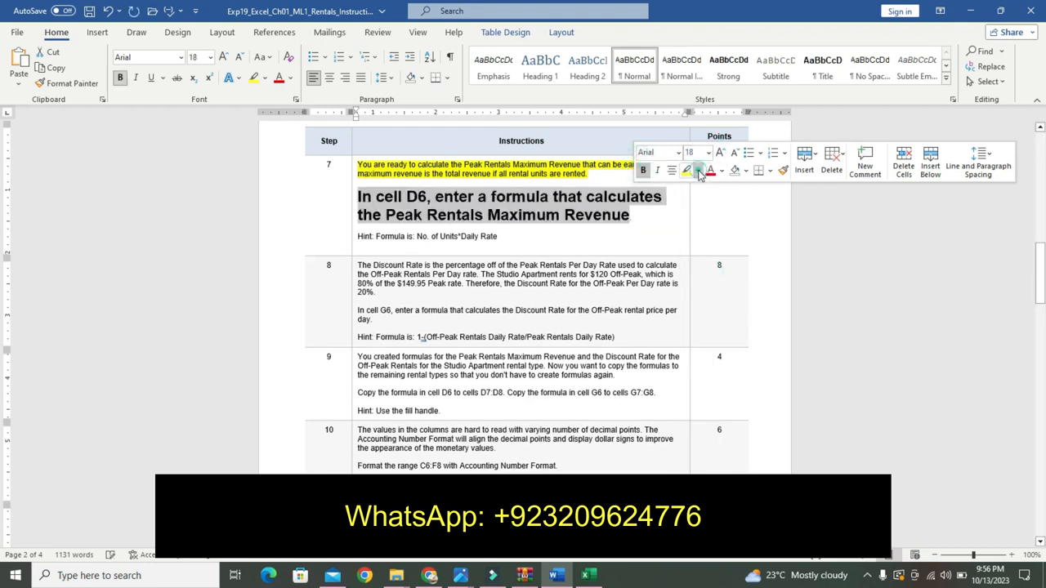
{"action": "left_click", "coordinate": [697, 171]}
{"action": "left_click", "coordinate": [732, 191]}
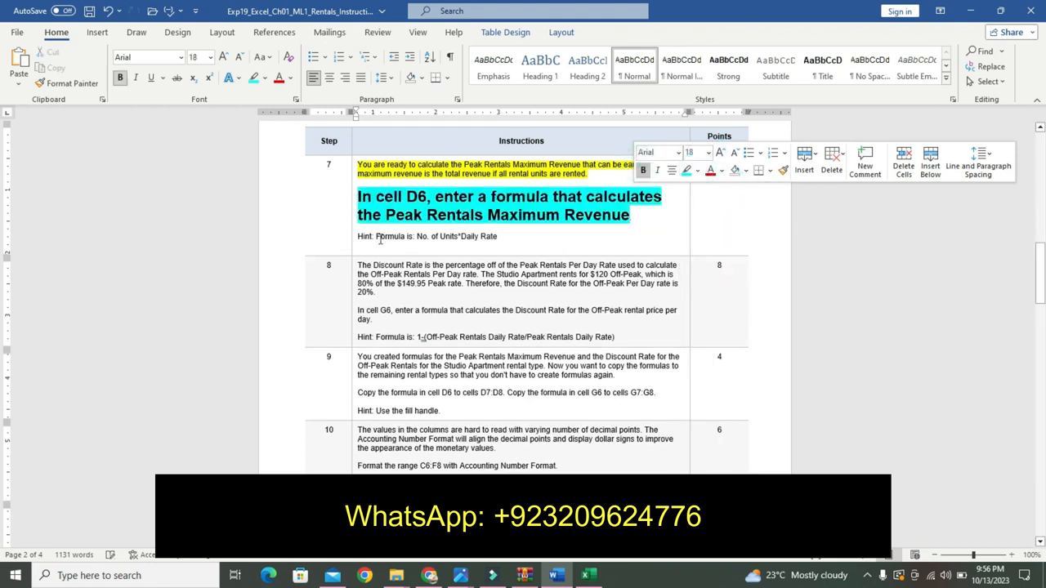
Highlight the step 7 hint giving the formula as No. of Units*Daily Rate in yellow
{"action": "left_click_drag", "start_coordinate": [359, 237], "coordinate": [500, 237]}
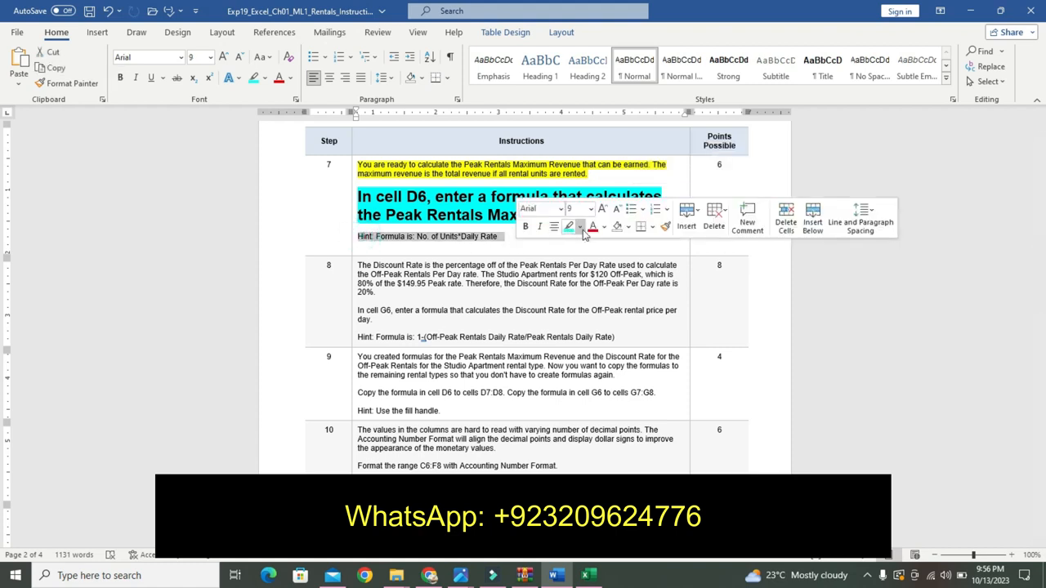
{"action": "left_click", "coordinate": [581, 228]}
{"action": "left_click", "coordinate": [571, 245]}
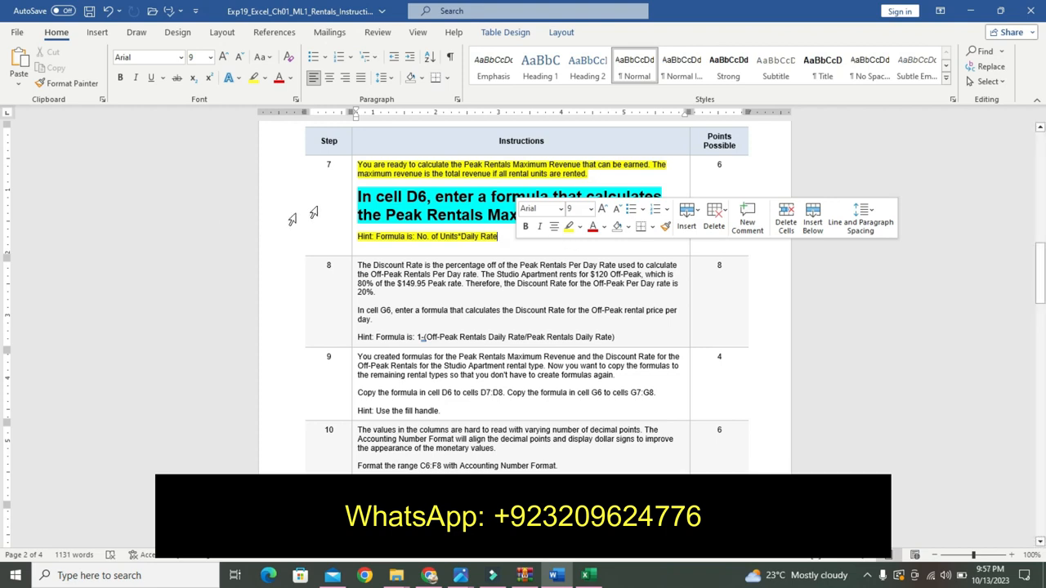
{"action": "left_click", "coordinate": [382, 197]}
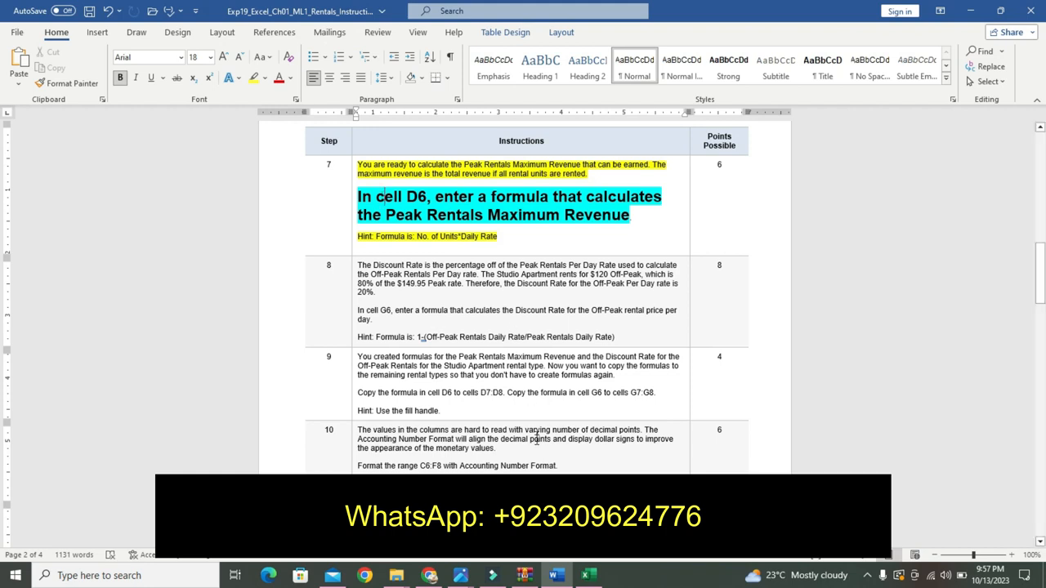
Switch to the Excel workbook and build the formula =B6*C6 in cell D6, consulting the step 7 hint in Word
{"action": "left_click", "coordinate": [586, 575]}
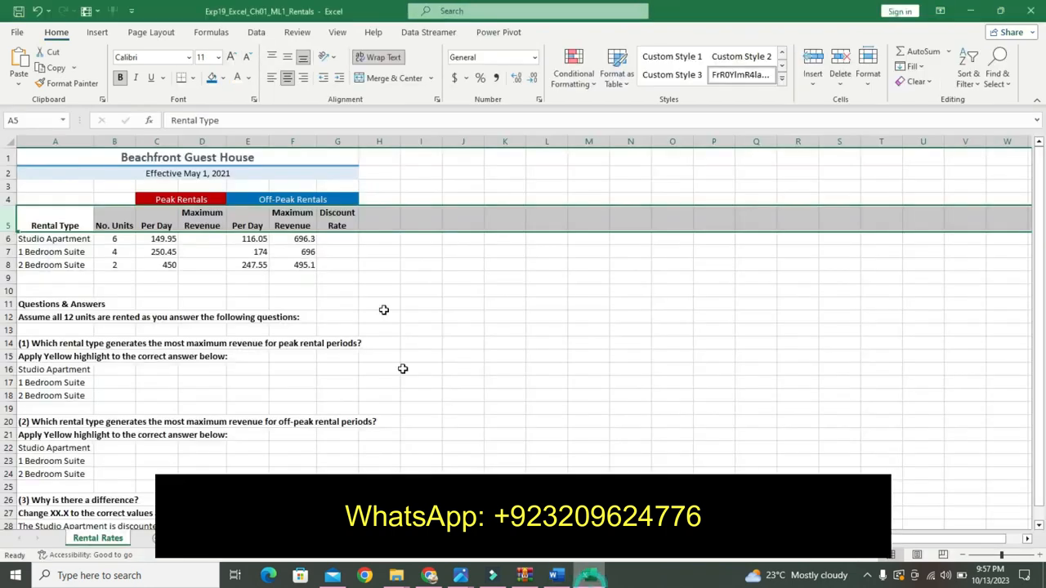
{"action": "left_click", "coordinate": [207, 239]}
{"action": "type", "text": "="}
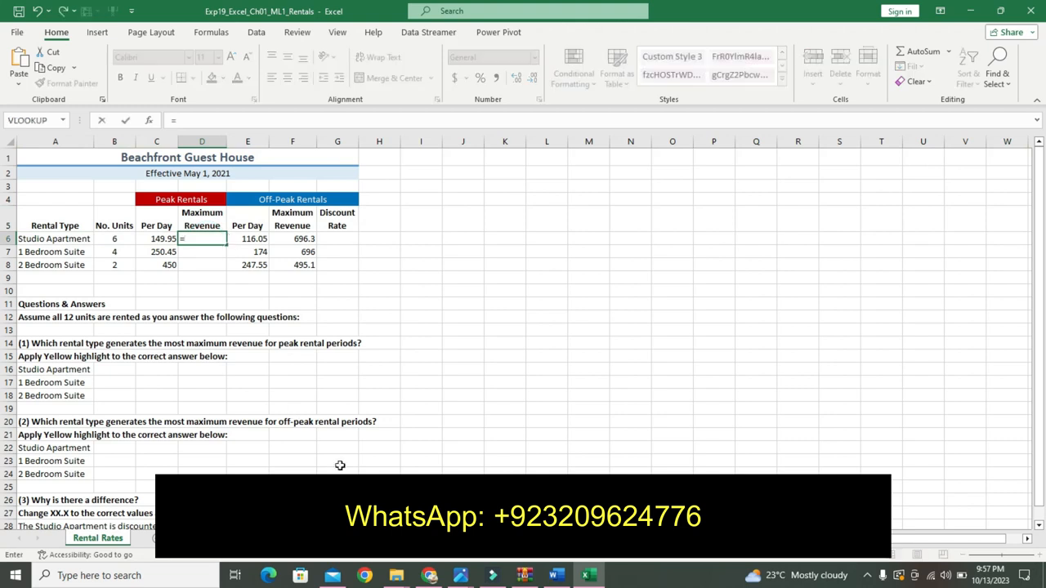
{"action": "left_click", "coordinate": [556, 575]}
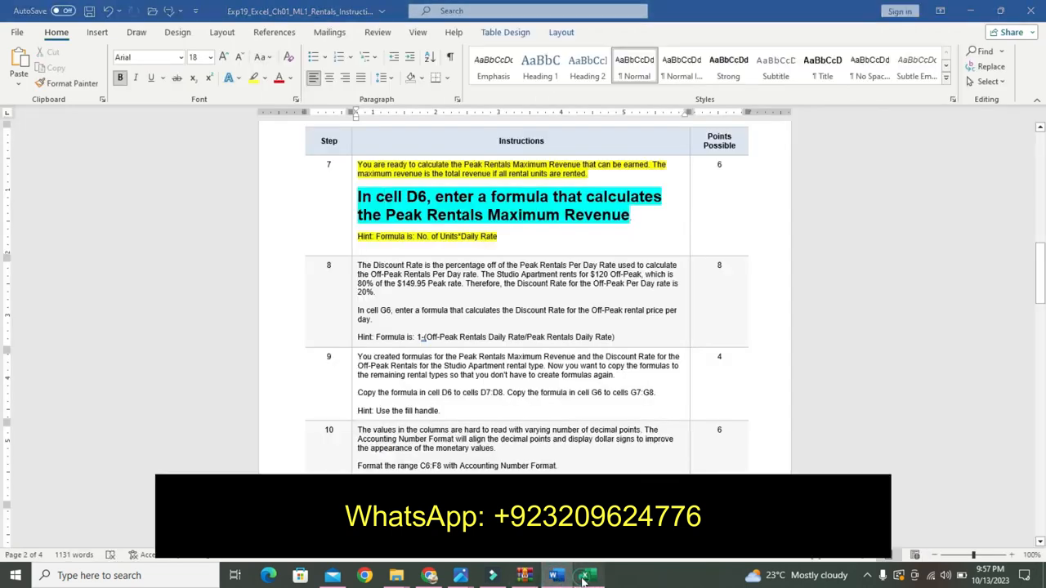
{"action": "left_click", "coordinate": [586, 576]}
{"action": "left_click", "coordinate": [121, 237]}
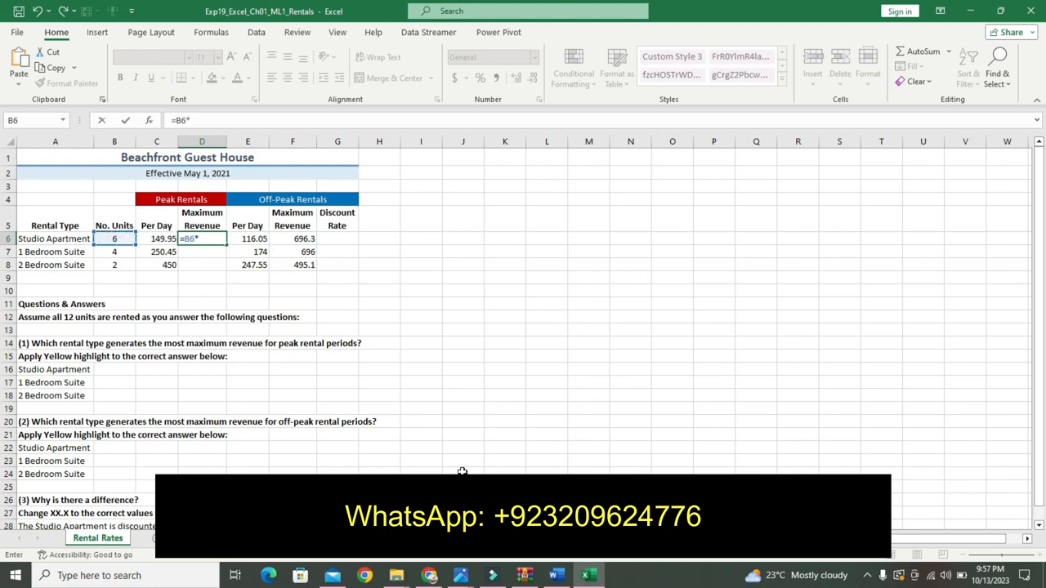
{"action": "left_click", "coordinate": [556, 576]}
{"action": "left_click", "coordinate": [586, 576]}
{"action": "type", "text": "*"}
{"action": "left_click", "coordinate": [162, 238]}
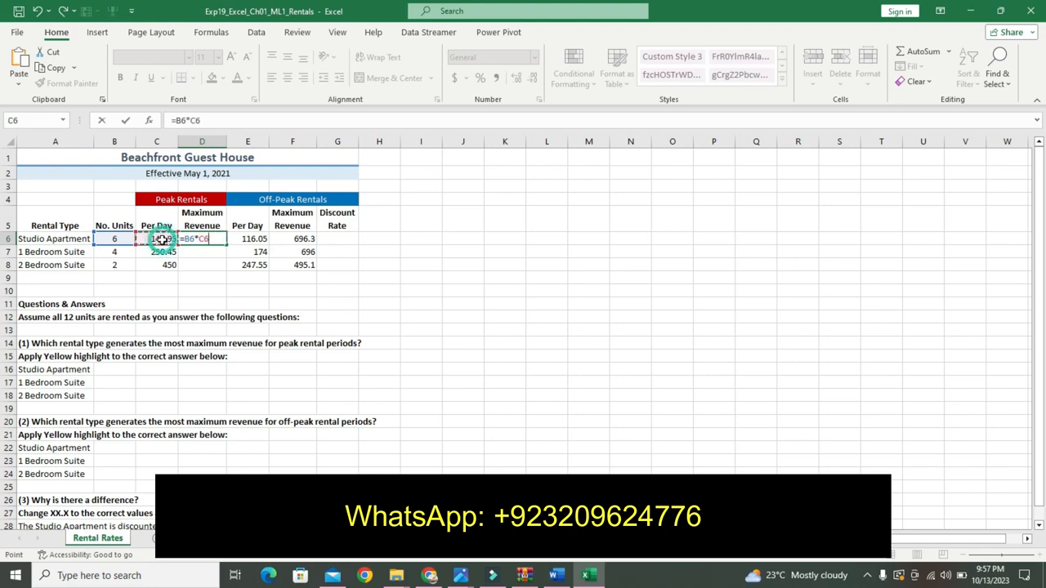
Compare the D6 formula with the step 7 hint in the Word instructions, and commit it in the Excel workbook
{"action": "left_click", "coordinate": [562, 583]}
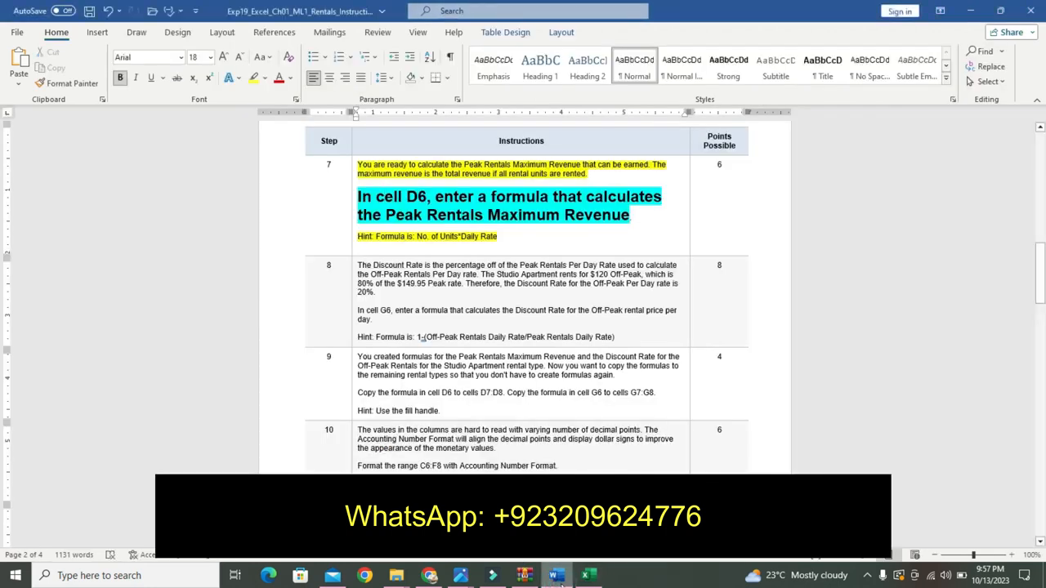
{"action": "left_click", "coordinate": [592, 582]}
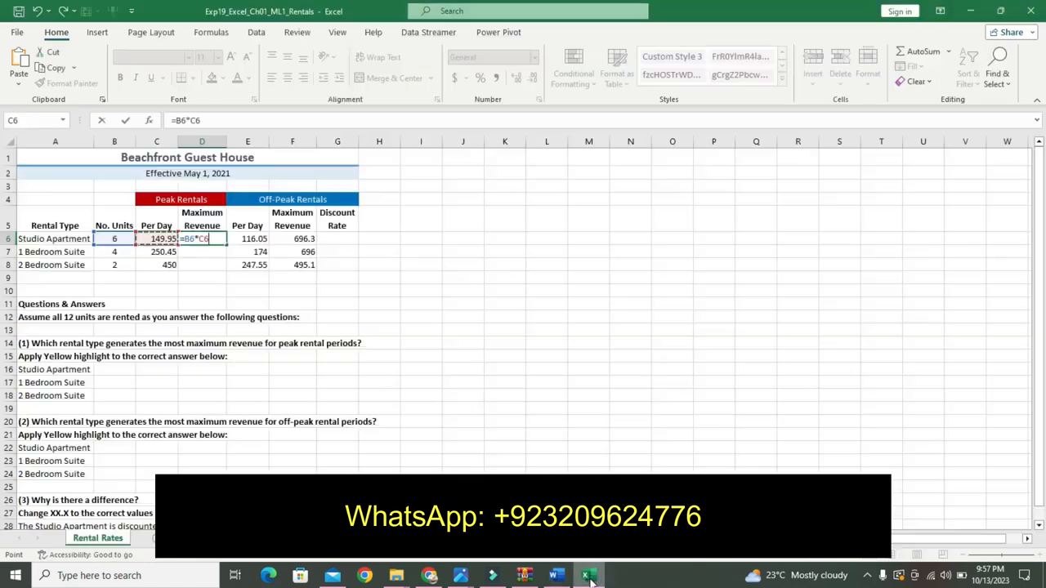
{"action": "left_click", "coordinate": [557, 578]}
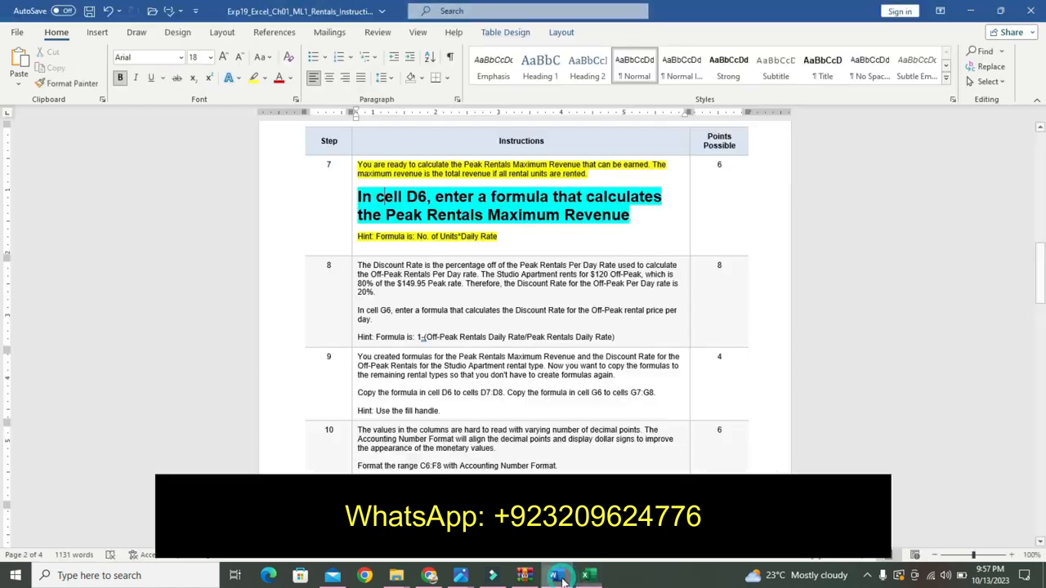
{"action": "left_click", "coordinate": [588, 579]}
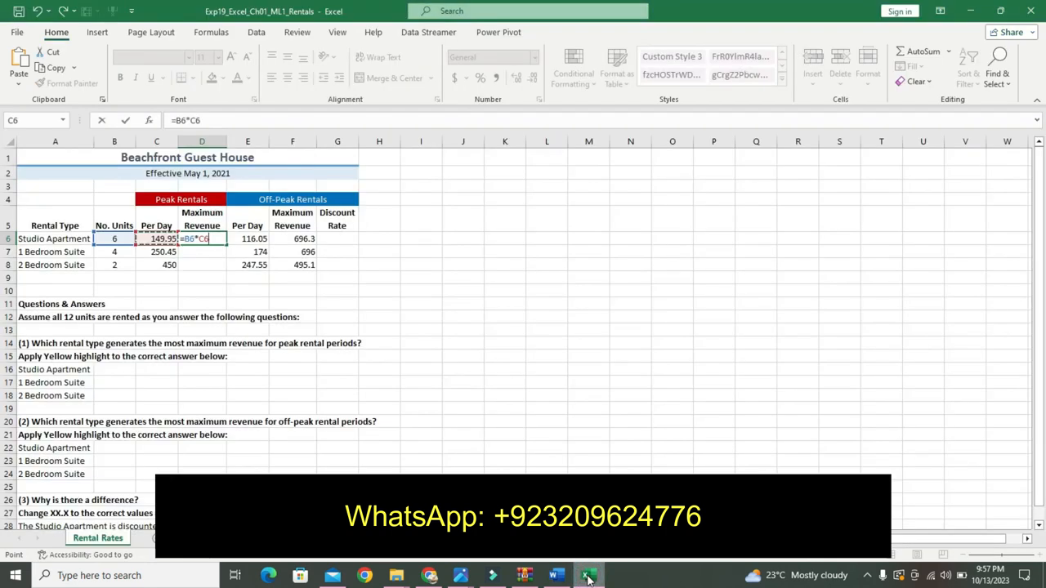
{"action": "left_click", "coordinate": [559, 578]}
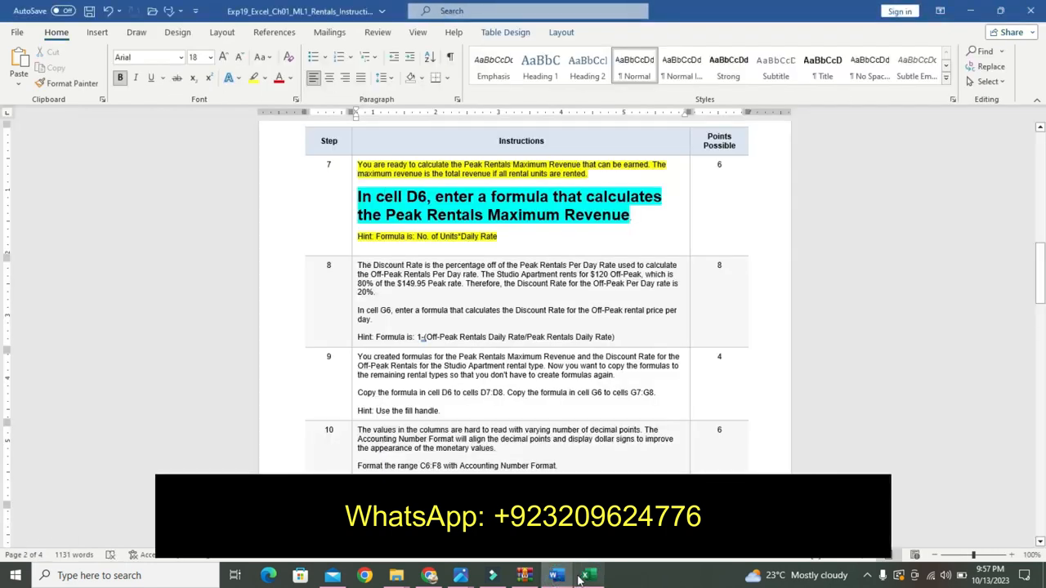
{"action": "left_click", "coordinate": [583, 577]}
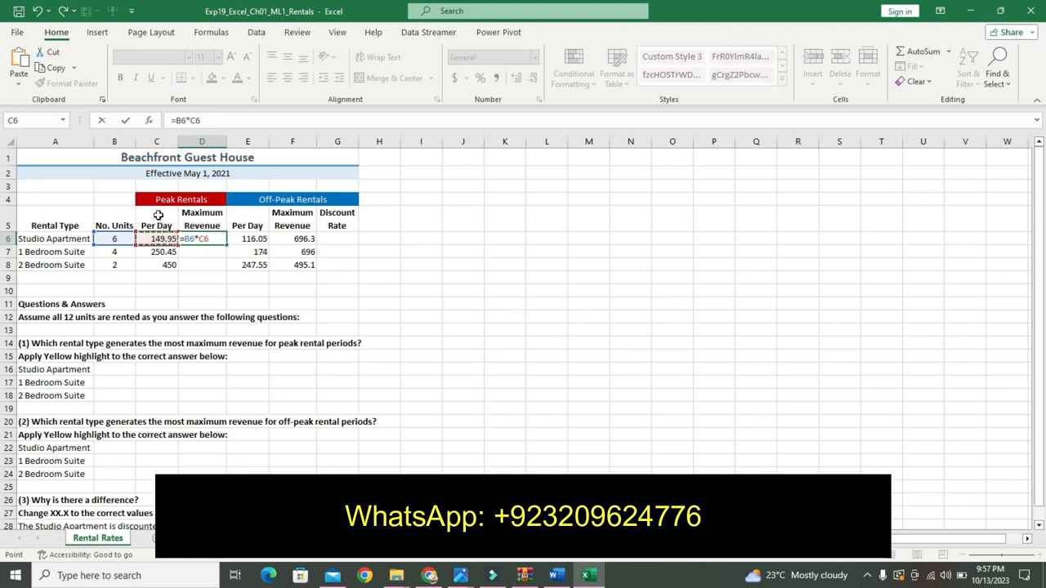
{"action": "key", "text": "Return"}
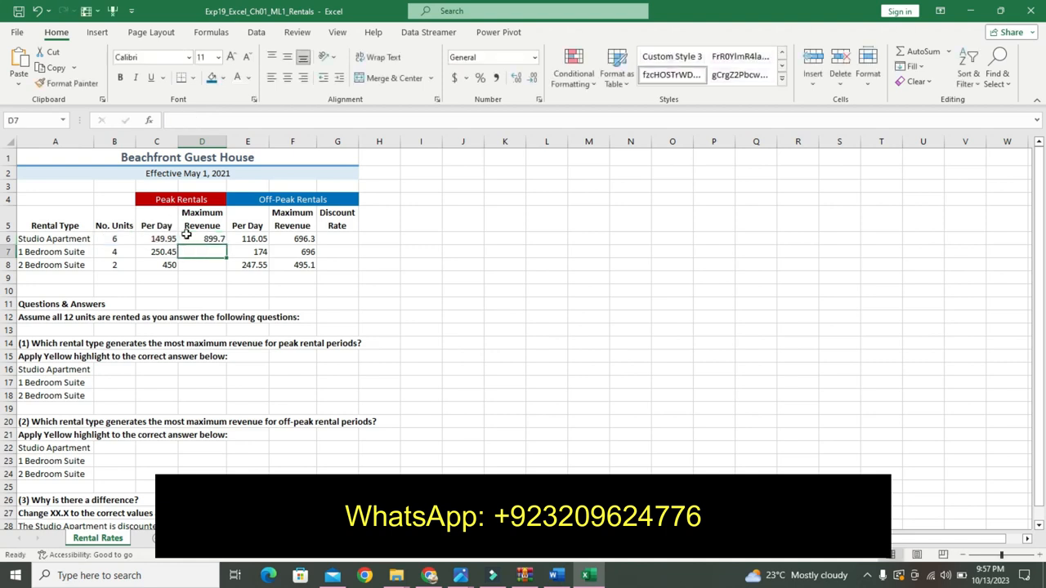
{"action": "left_click", "coordinate": [219, 240]}
{"action": "left_click_drag", "start_coordinate": [227, 244], "coordinate": [227, 244]}
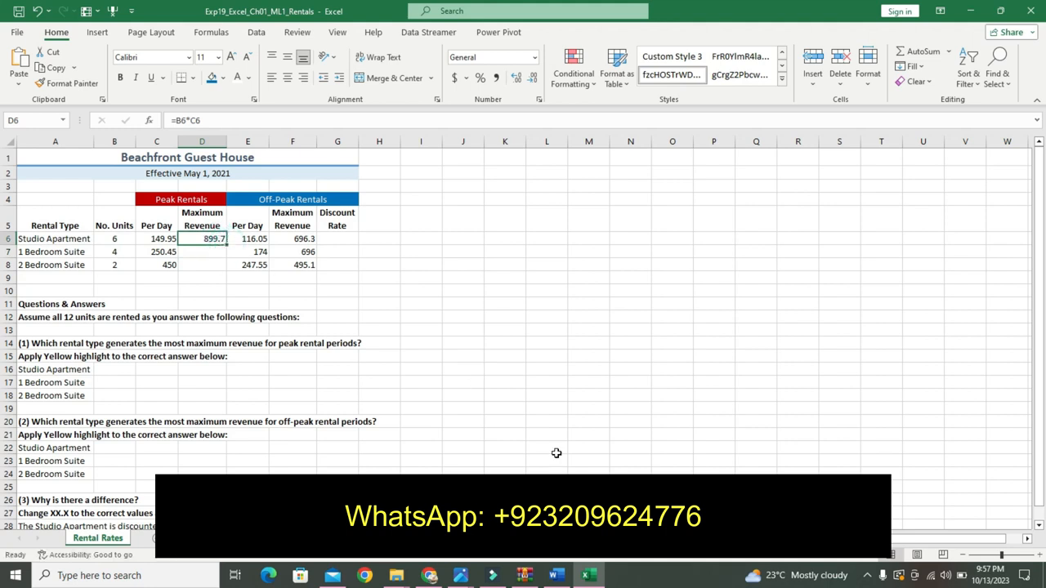
Return to the Word instructions and undo all the highlighting and font formatting of the step 7 text
{"action": "left_click", "coordinate": [555, 576]}
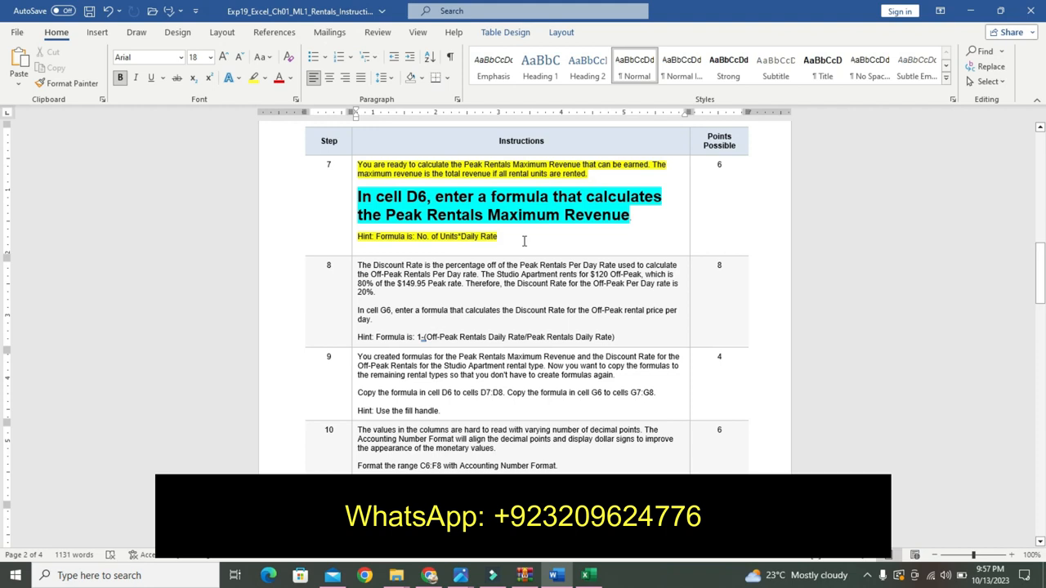
{"action": "key", "text": "ctrl+z"}
{"action": "key", "text": "ctrl+z"}
{"action": "key", "text": "ctrl+z"}
{"action": "key", "text": "ctrl+z"}
{"action": "key", "text": "ctrl+z"}
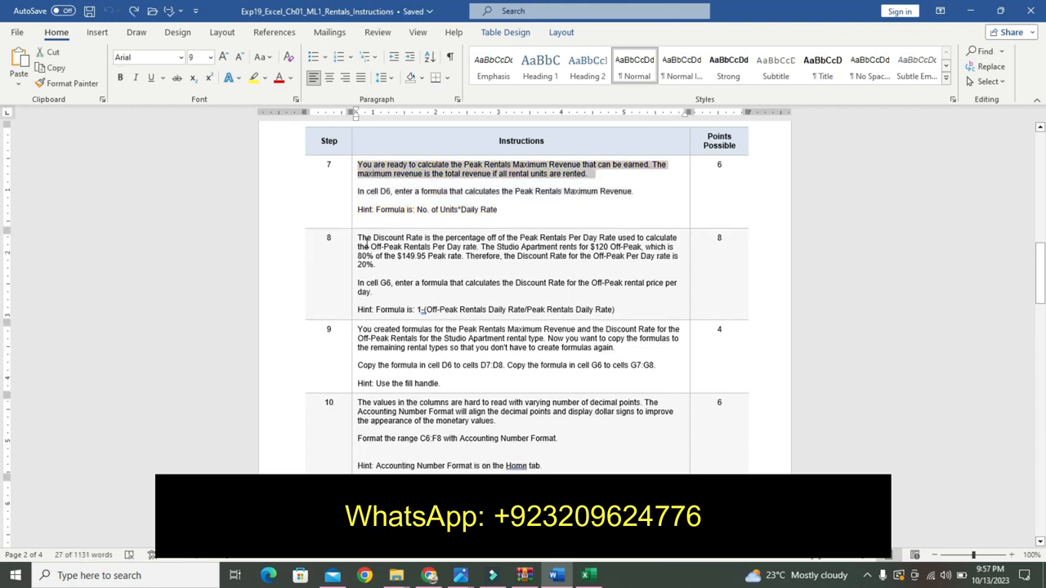
Highlight the first paragraph of step 8, explaining the Discount Rate, in yellow
{"action": "left_click_drag", "start_coordinate": [365, 243], "coordinate": [397, 264]}
{"action": "triple_click", "coordinate": [368, 239]}
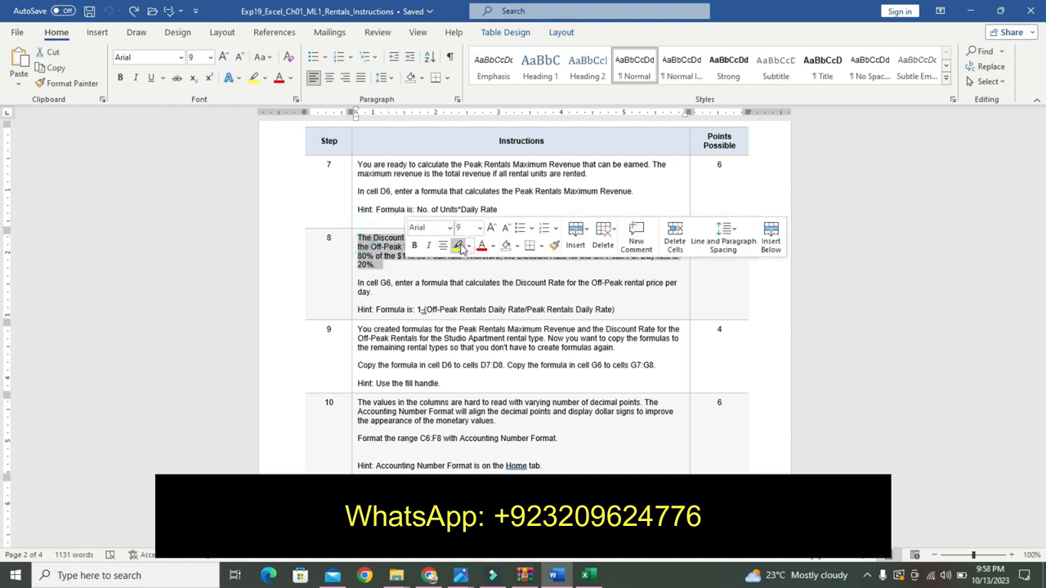
{"action": "left_click", "coordinate": [458, 245]}
Format the step 8 instruction to enter the Discount Rate formula in cell G6 as 16 pt bold with turquoise highlighting
{"action": "left_click", "coordinate": [358, 283]}
{"action": "triple_click", "coordinate": [381, 290]}
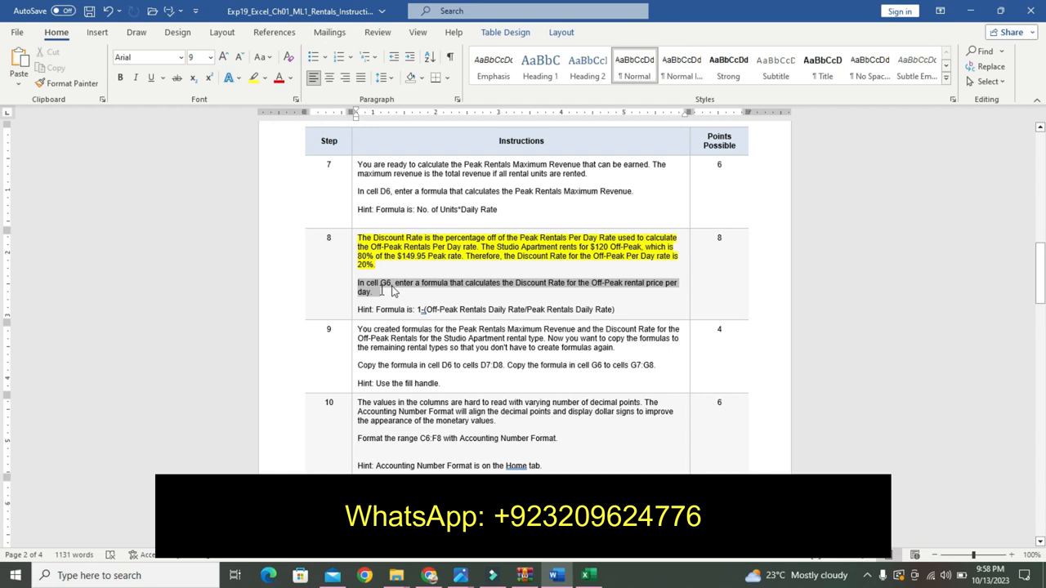
{"action": "left_click", "coordinate": [455, 250]}
{"action": "left_click", "coordinate": [445, 357]}
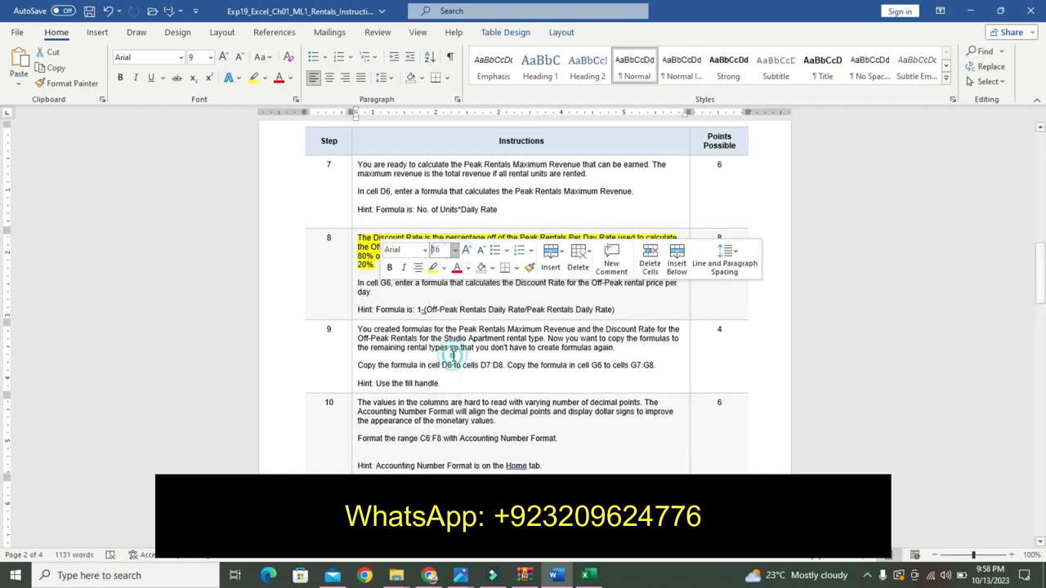
{"action": "key", "text": "ctrl+b"}
{"action": "left_click", "coordinate": [446, 268]}
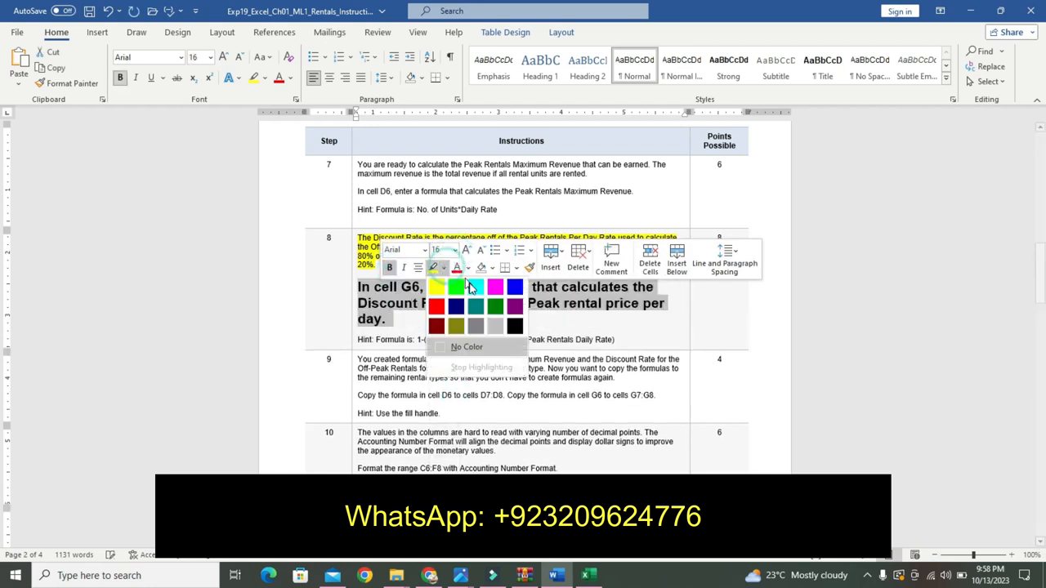
{"action": "left_click", "coordinate": [474, 284]}
Highlight the step 8 hint containing the formula 1-(Off-Peak Rentals Daily Rate/Peak Rentals Daily Rate) in yellow
{"action": "left_click_drag", "start_coordinate": [362, 339], "coordinate": [581, 351]}
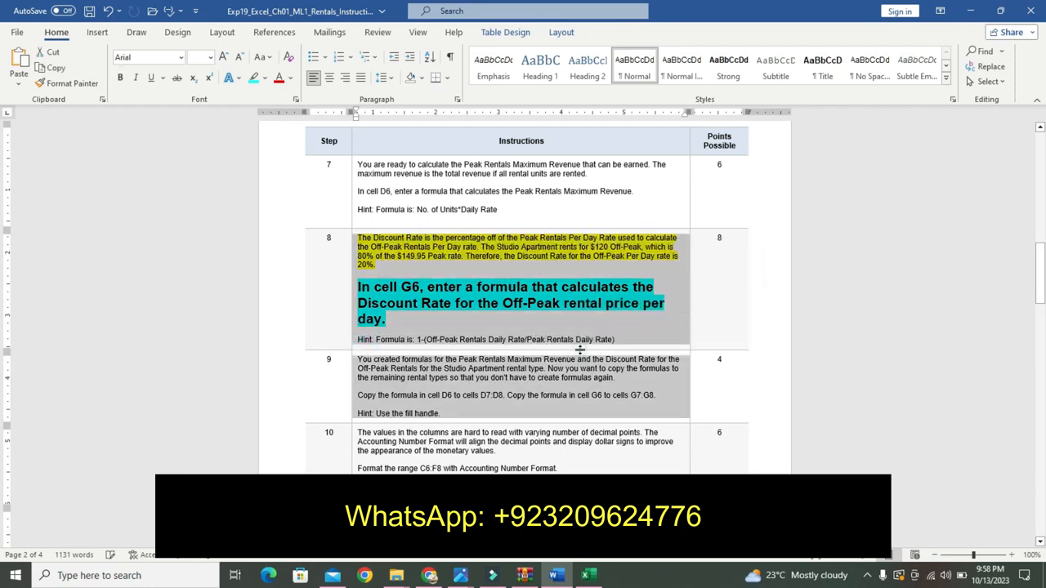
{"action": "left_click", "coordinate": [419, 340]}
{"action": "left_click_drag", "start_coordinate": [363, 342], "coordinate": [630, 340]}
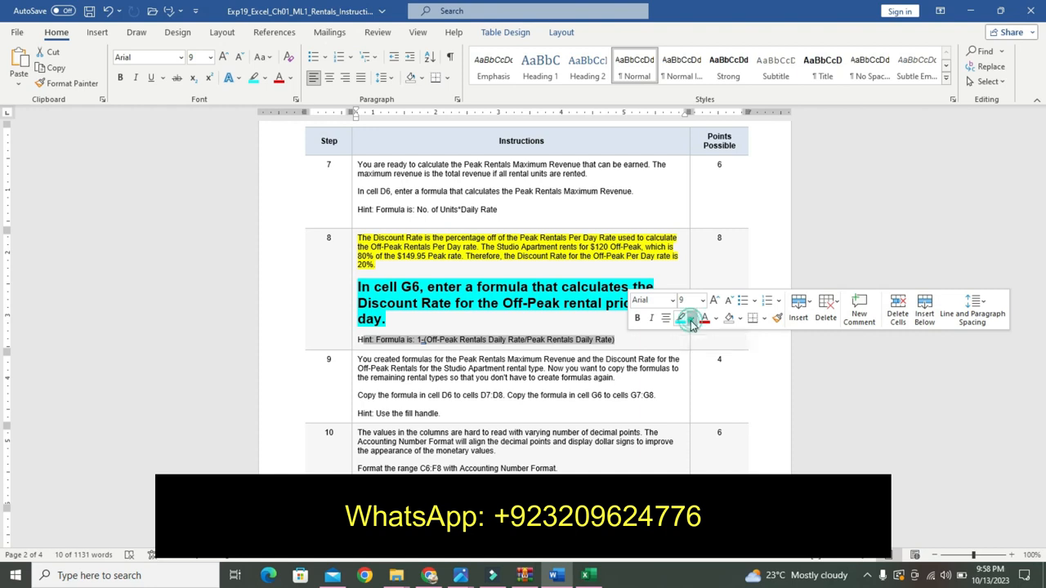
{"action": "left_click", "coordinate": [691, 321]}
{"action": "left_click", "coordinate": [688, 333]}
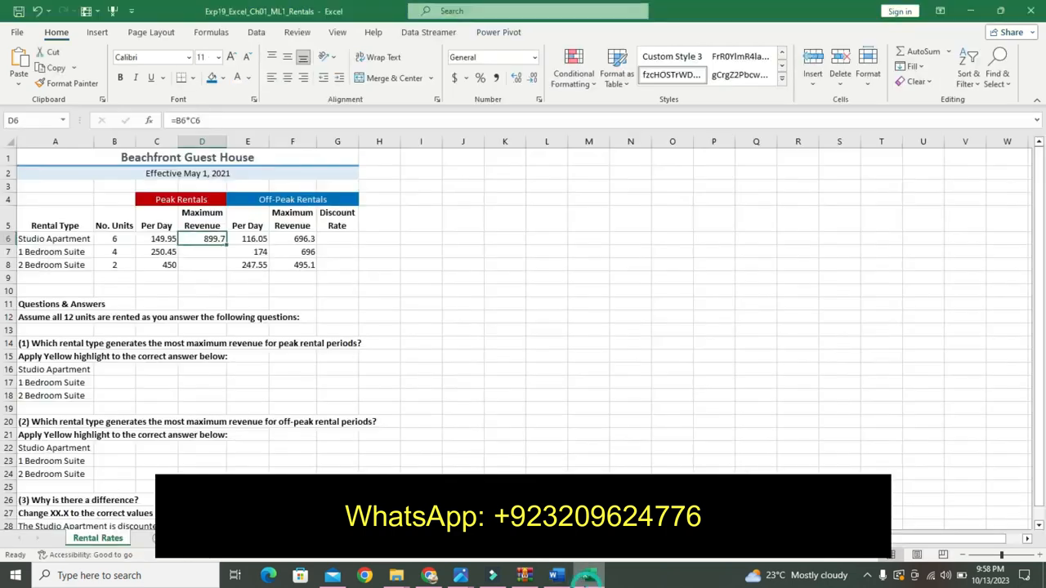
Switch to Excel and try to calculate the Discount Rate in cell G6 with =1-(C6/E6), consulting the step 8 hint in Word
{"action": "left_click", "coordinate": [586, 576]}
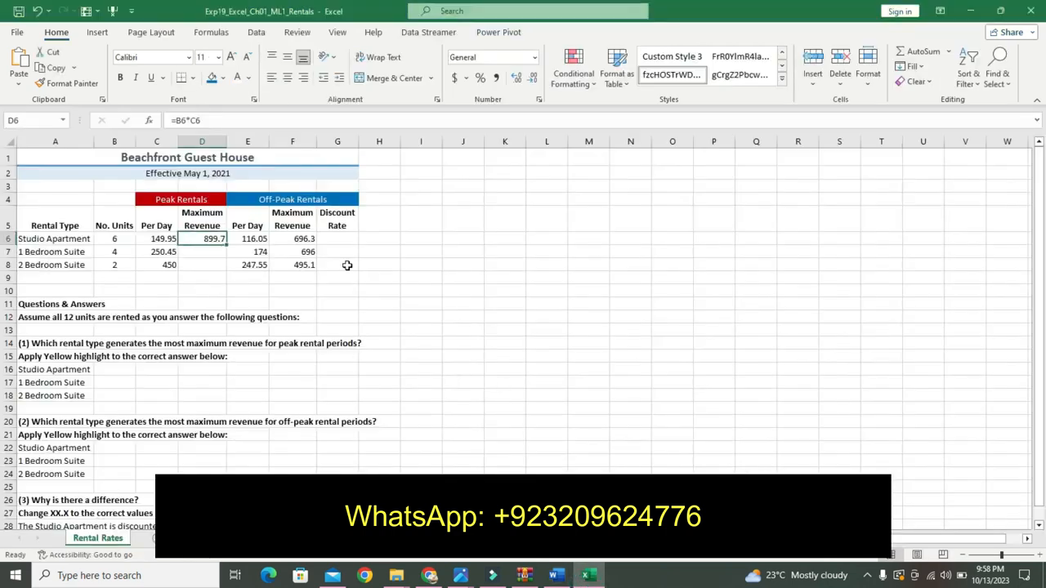
{"action": "left_click", "coordinate": [334, 240]}
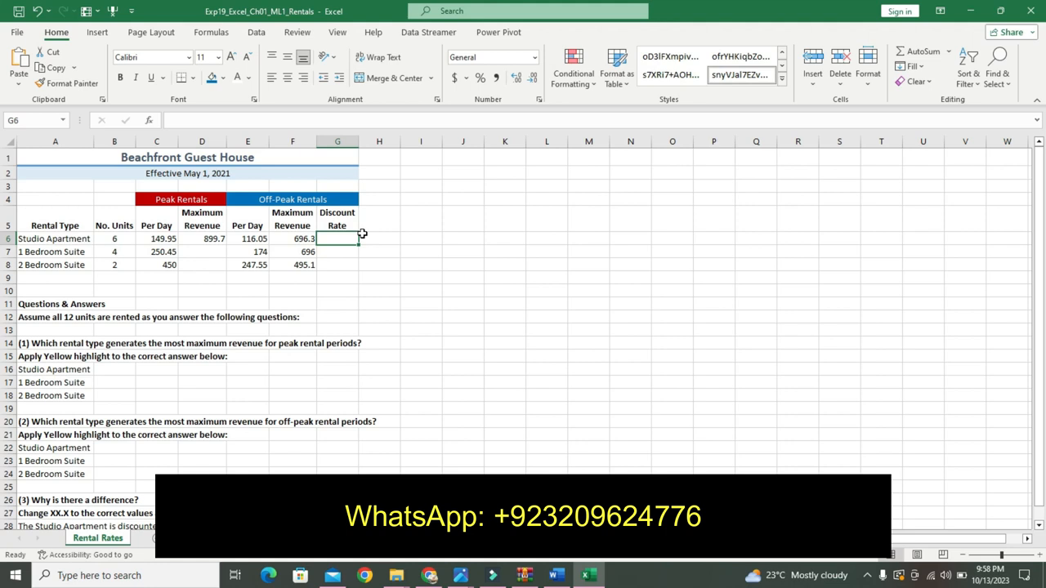
{"action": "type", "text": "="}
{"action": "left_click", "coordinate": [556, 575]}
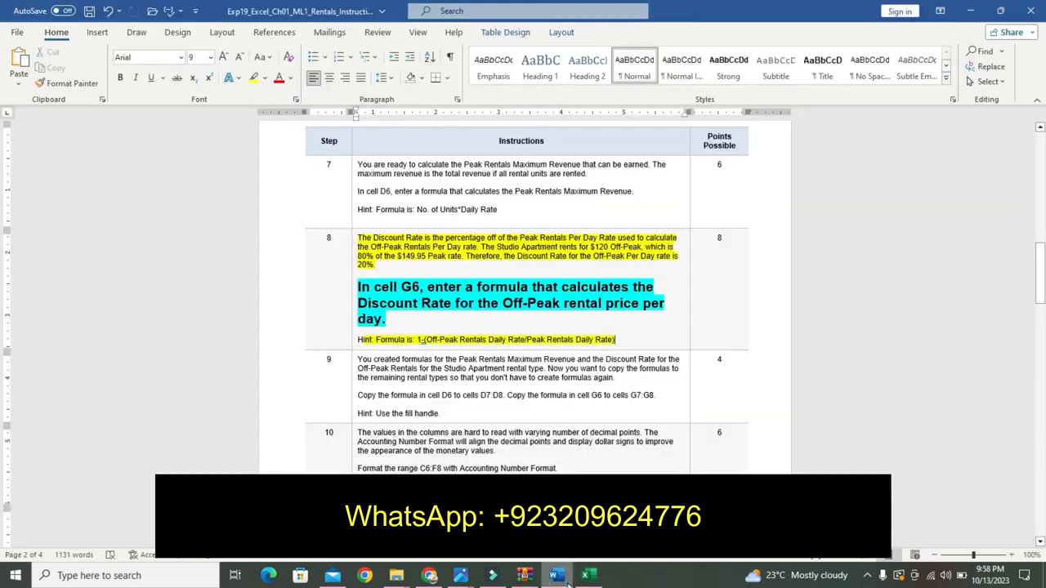
{"action": "left_click", "coordinate": [586, 575]}
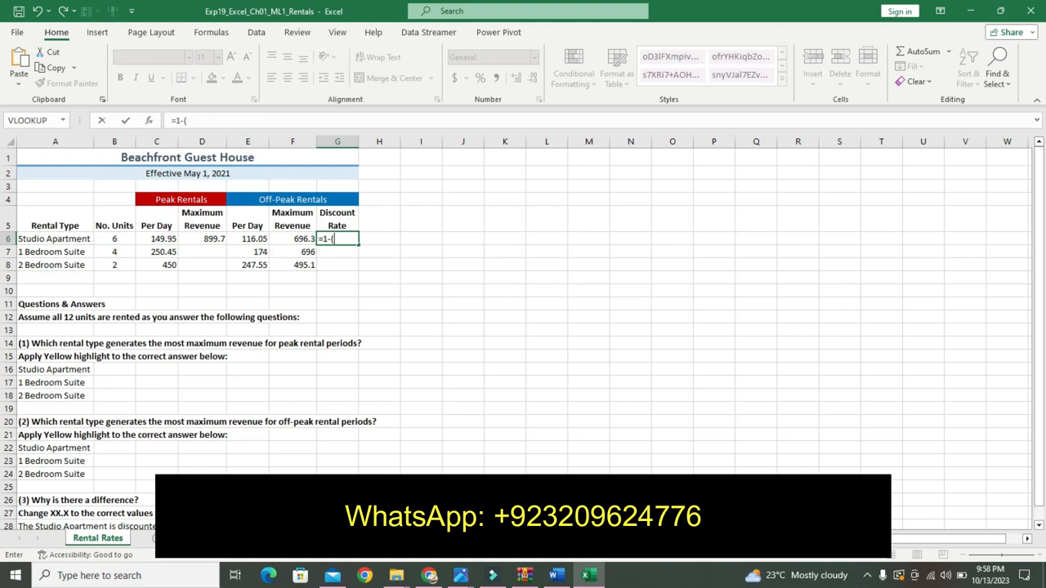
{"action": "left_click", "coordinate": [556, 575]}
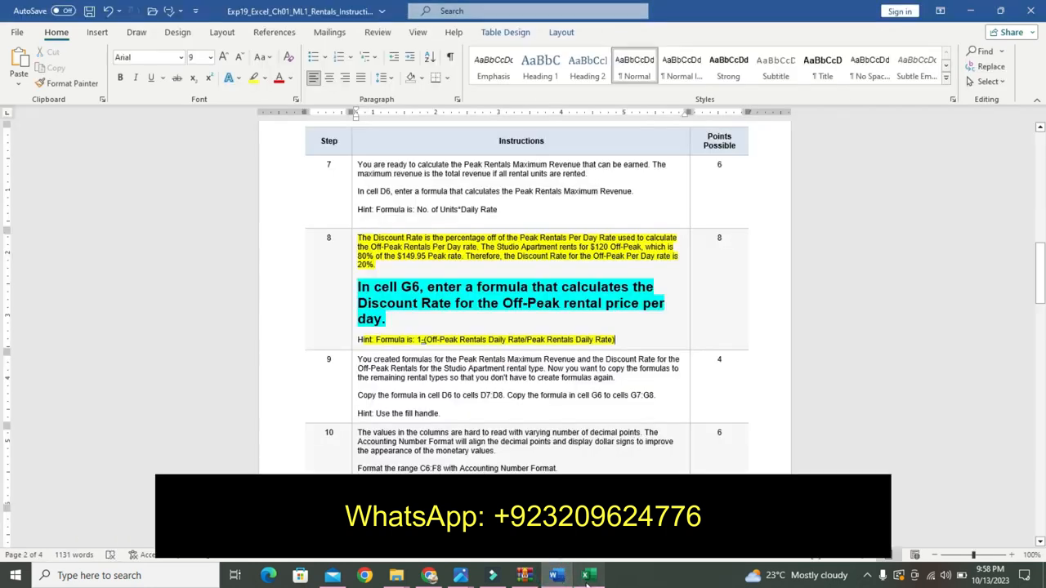
{"action": "mouse_move", "coordinate": [587, 575]}
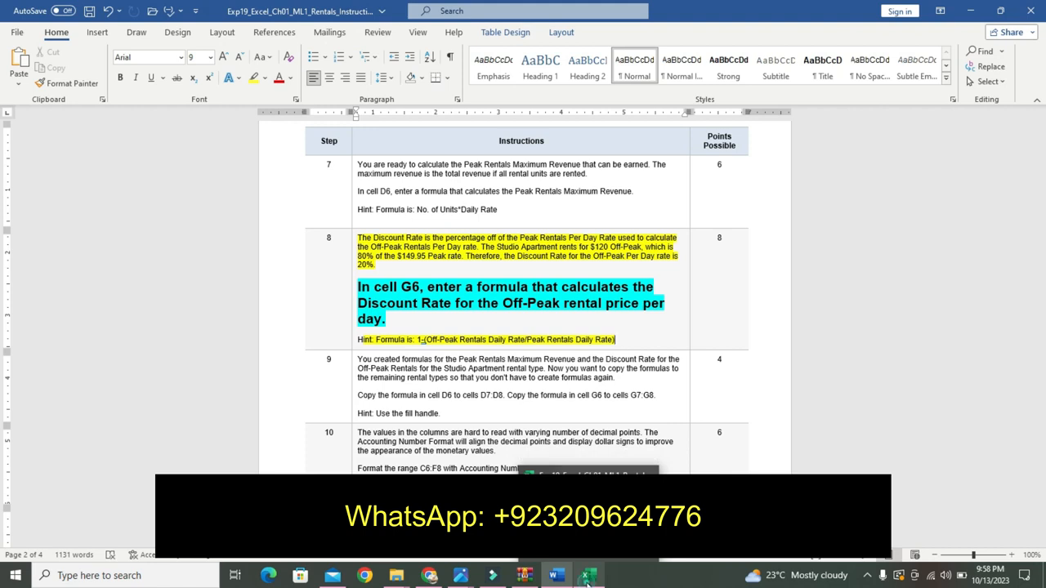
{"action": "left_click", "coordinate": [587, 581]}
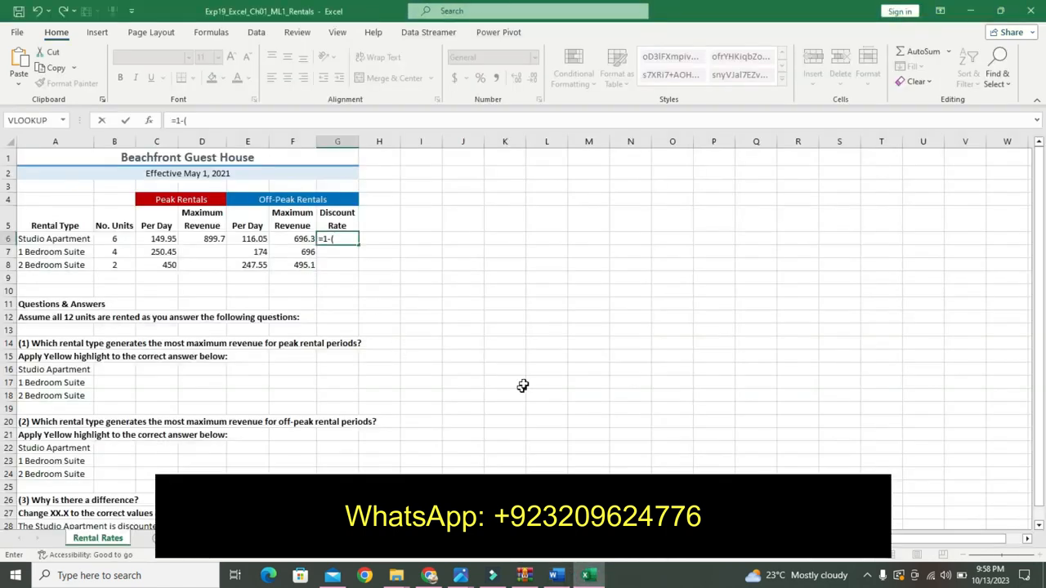
{"action": "left_click", "coordinate": [558, 578]}
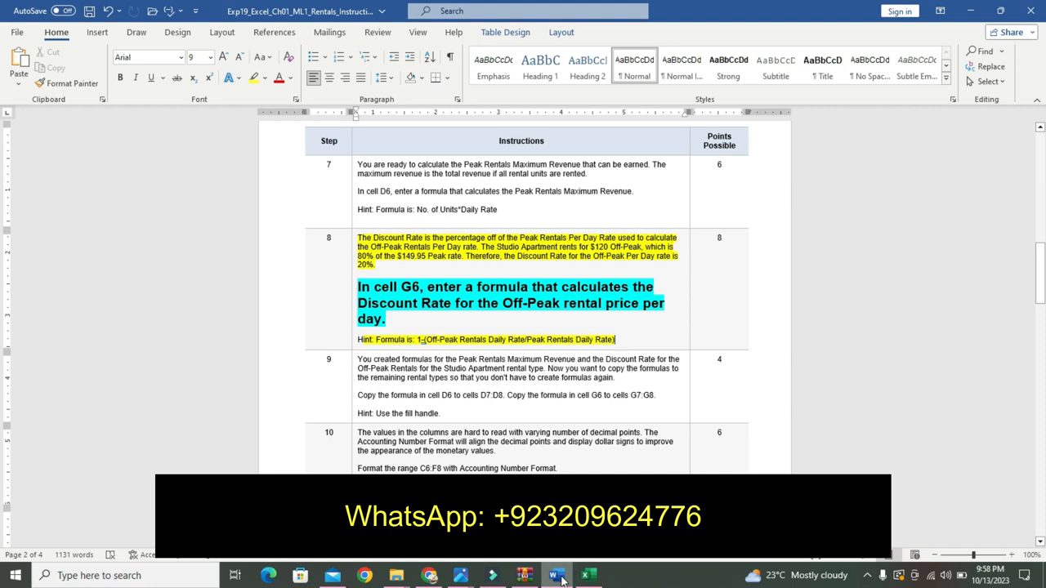
{"action": "left_click", "coordinate": [587, 578]}
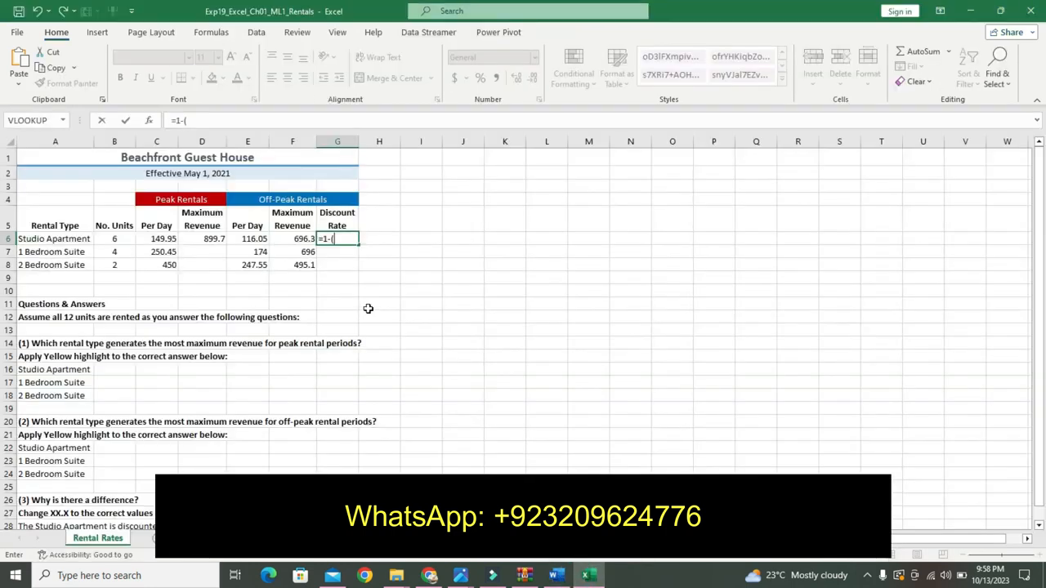
{"action": "left_click", "coordinate": [163, 238]}
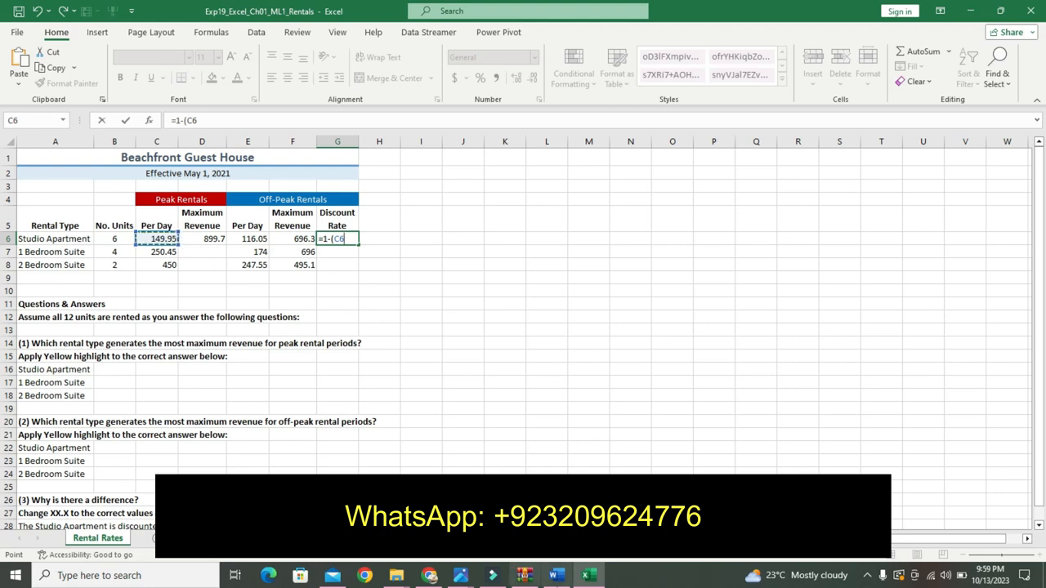
{"action": "left_click", "coordinate": [556, 575]}
{"action": "left_click", "coordinate": [584, 577]}
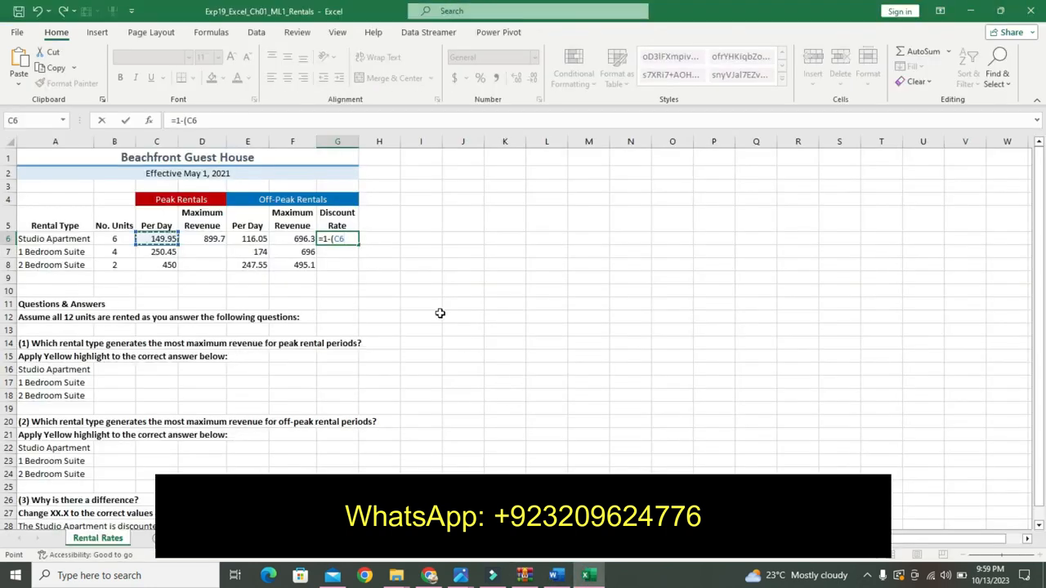
{"action": "type", "text": "/"}
{"action": "left_click", "coordinate": [292, 238]}
{"action": "left_click", "coordinate": [254, 237]}
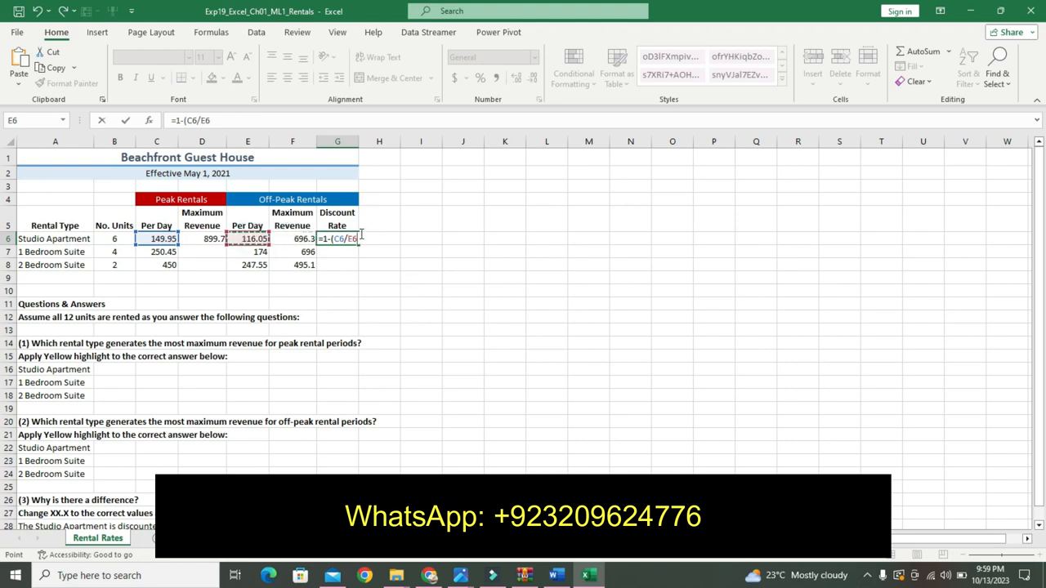
{"action": "key", "text": "Return"}
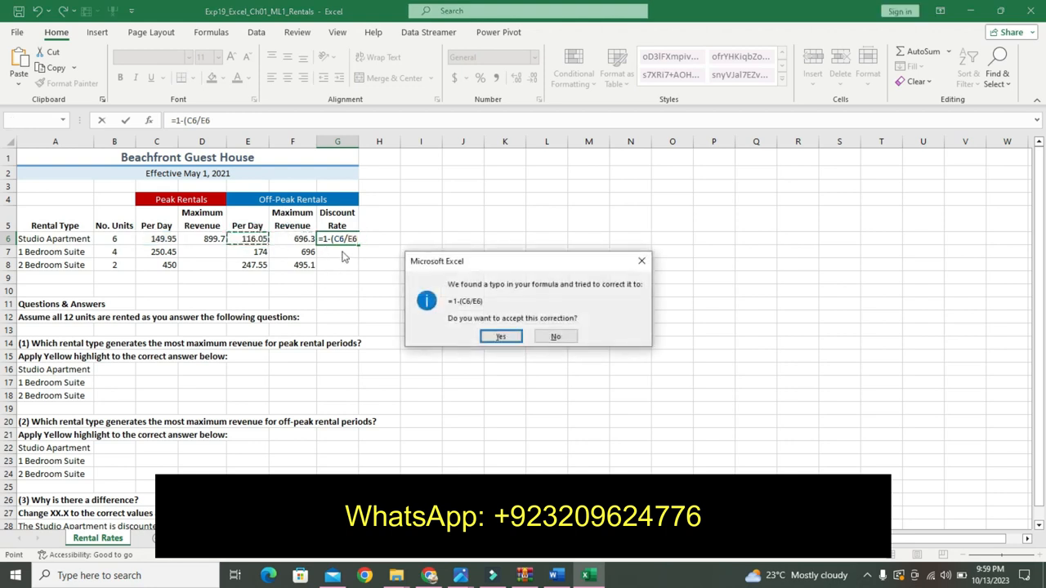
{"action": "left_click", "coordinate": [500, 338]}
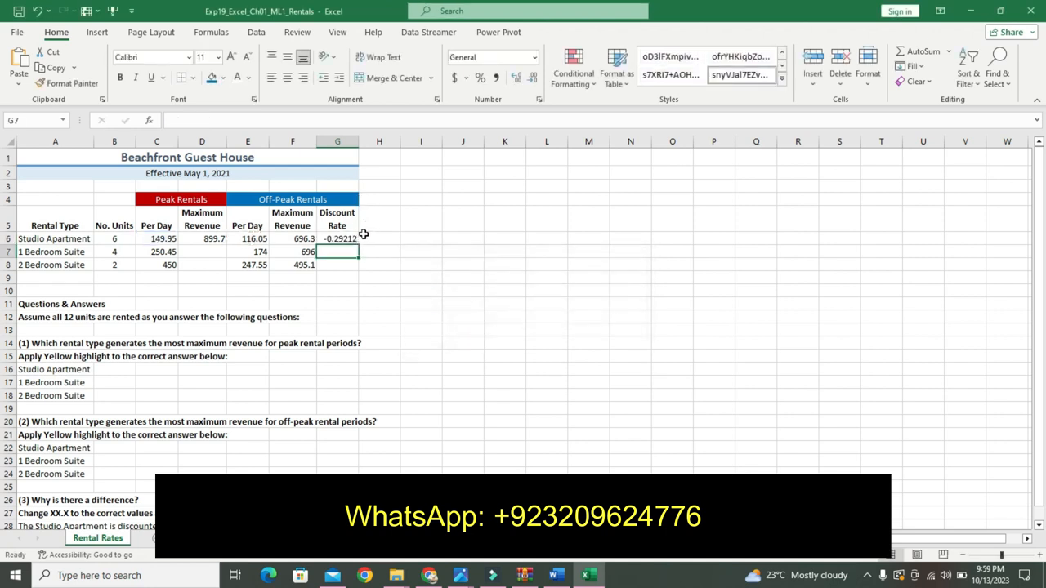
Try the formula =-1-(C6/E6) in cell G6 and remove the added leading minus sign again
{"action": "left_click", "coordinate": [176, 122]}
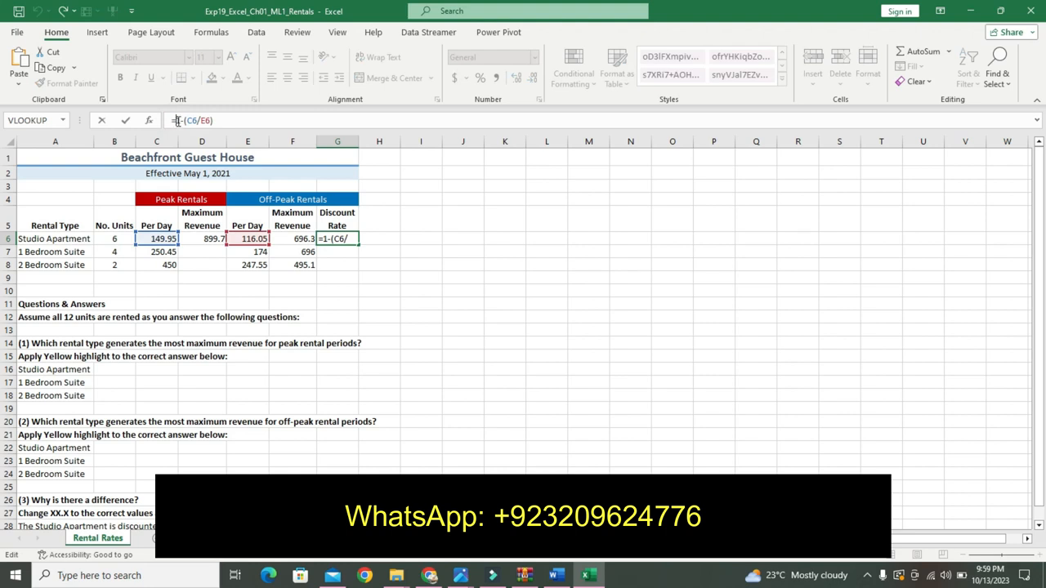
{"action": "type", "text": "-"}
{"action": "key", "text": "Return"}
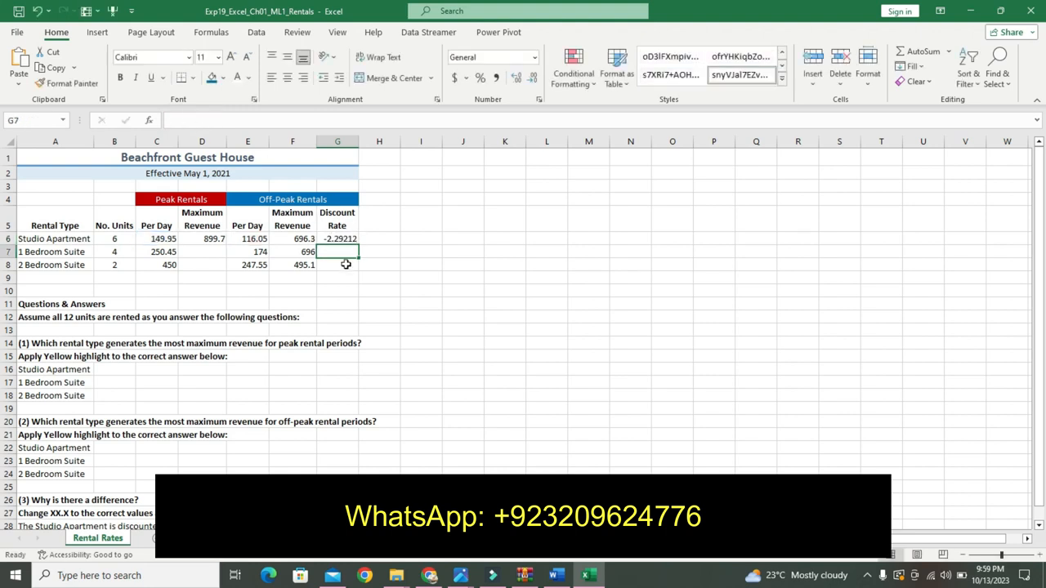
{"action": "left_click", "coordinate": [334, 243]}
{"action": "left_click", "coordinate": [339, 243]}
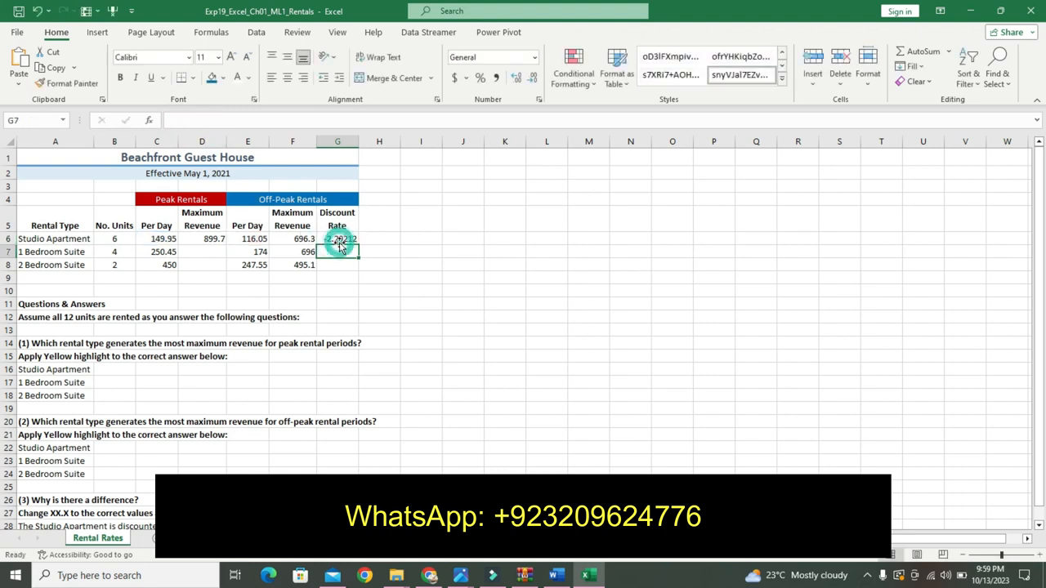
{"action": "left_click", "coordinate": [335, 238]}
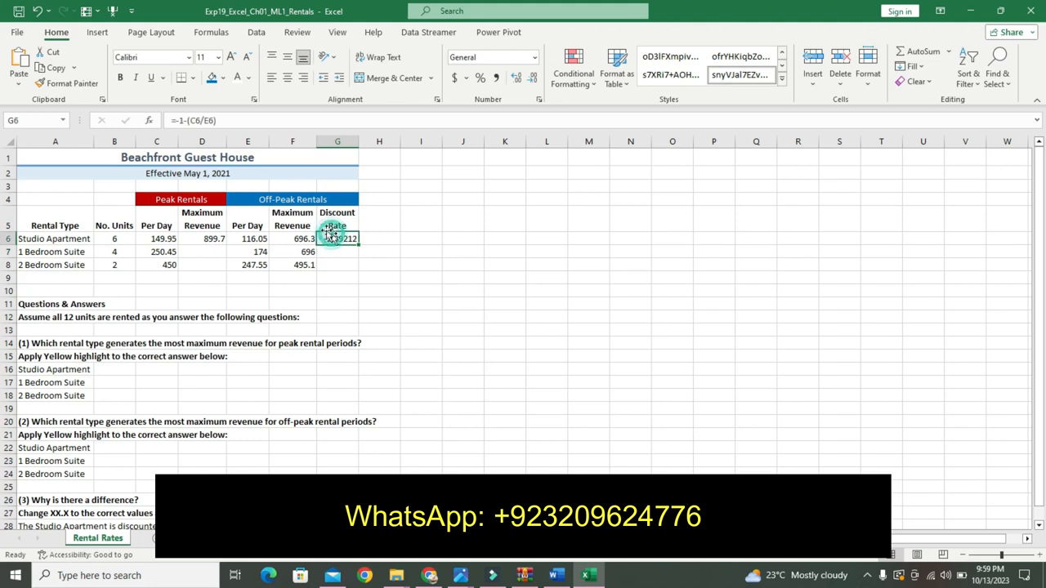
{"action": "left_click", "coordinate": [180, 120]}
{"action": "key", "text": "BackSpace"}
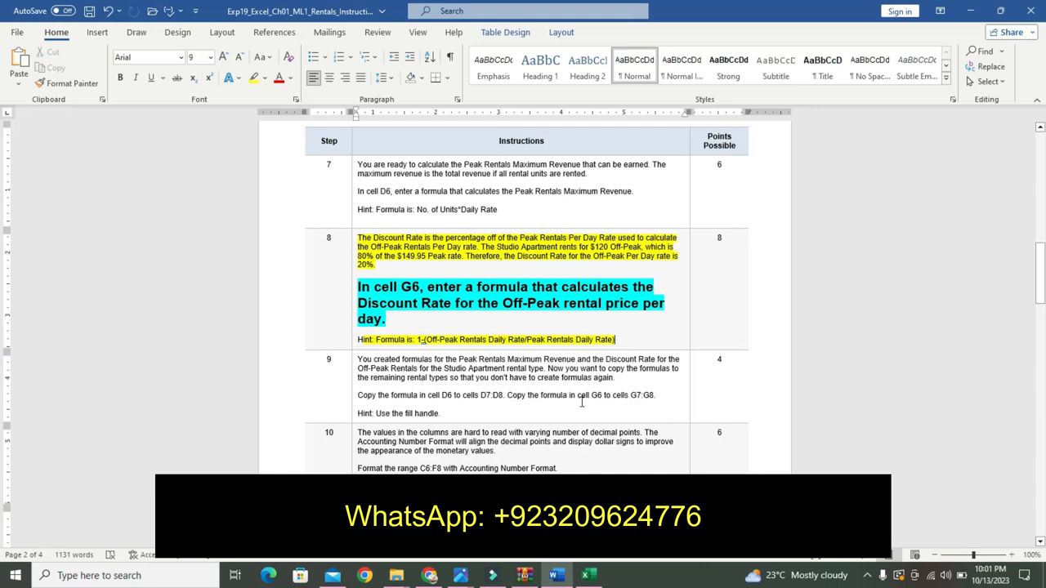
Return to the Excel worksheet and enter the Discount Rate formula =1-(E6/C6) in cell G6 for the Studio Apartment
{"action": "left_click", "coordinate": [586, 575]}
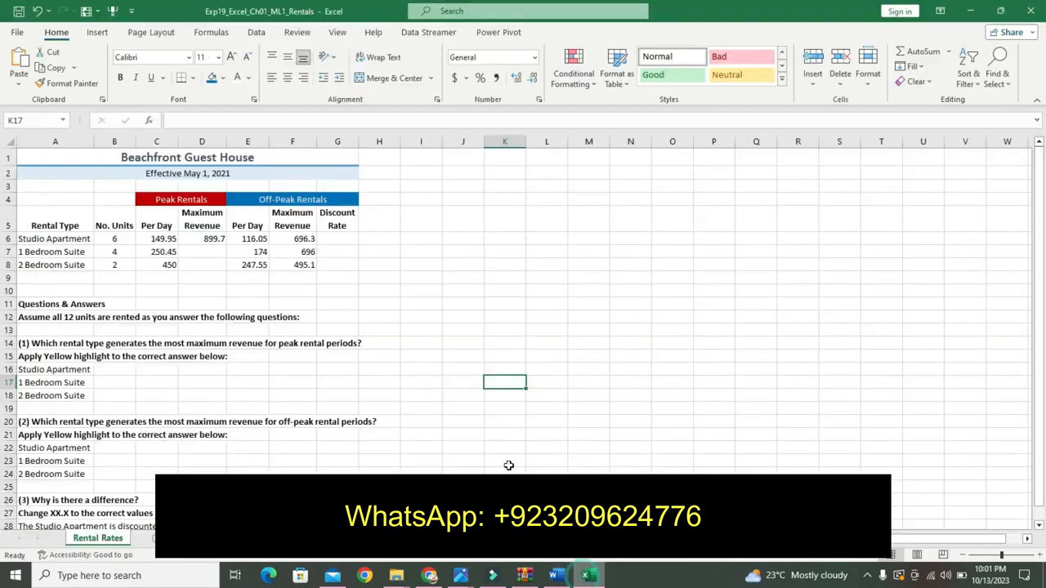
{"action": "left_click", "coordinate": [337, 242]}
{"action": "type", "text": "=1-("}
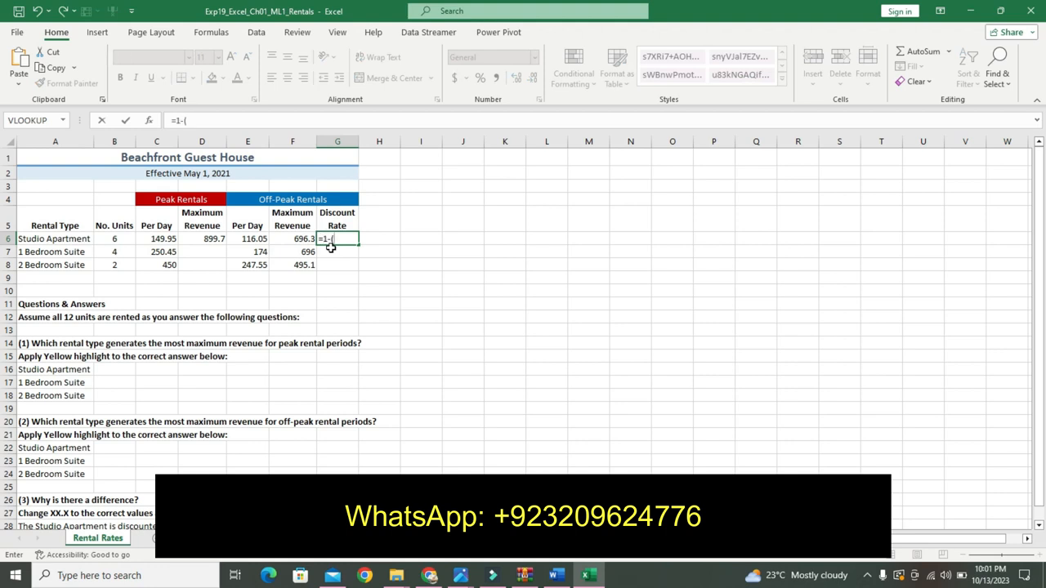
{"action": "left_click", "coordinate": [250, 239]}
{"action": "type", "text": "/"}
{"action": "left_click", "coordinate": [160, 238]}
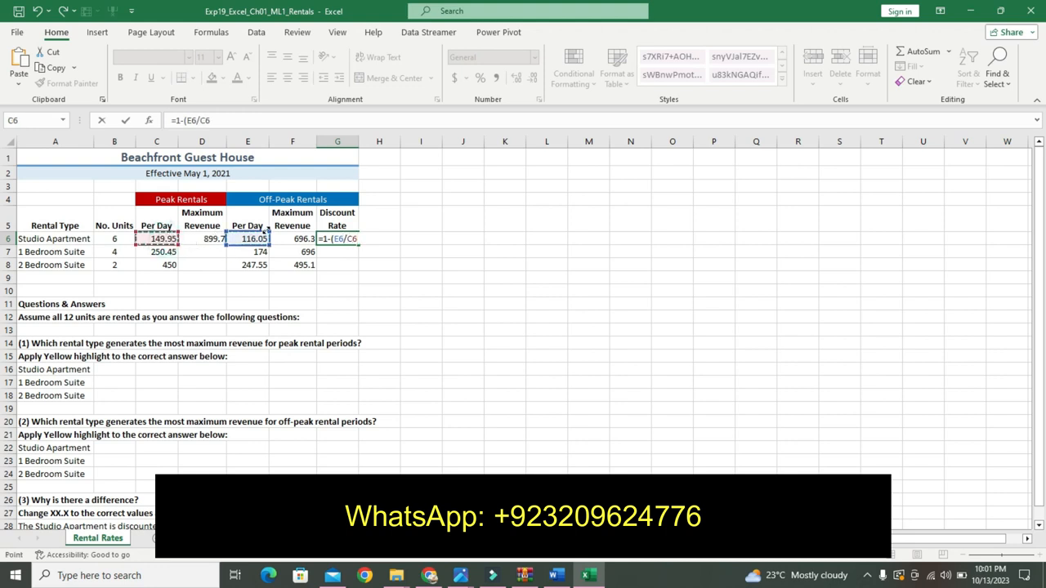
{"action": "key", "text": "Return"}
{"action": "left_click", "coordinate": [339, 243]}
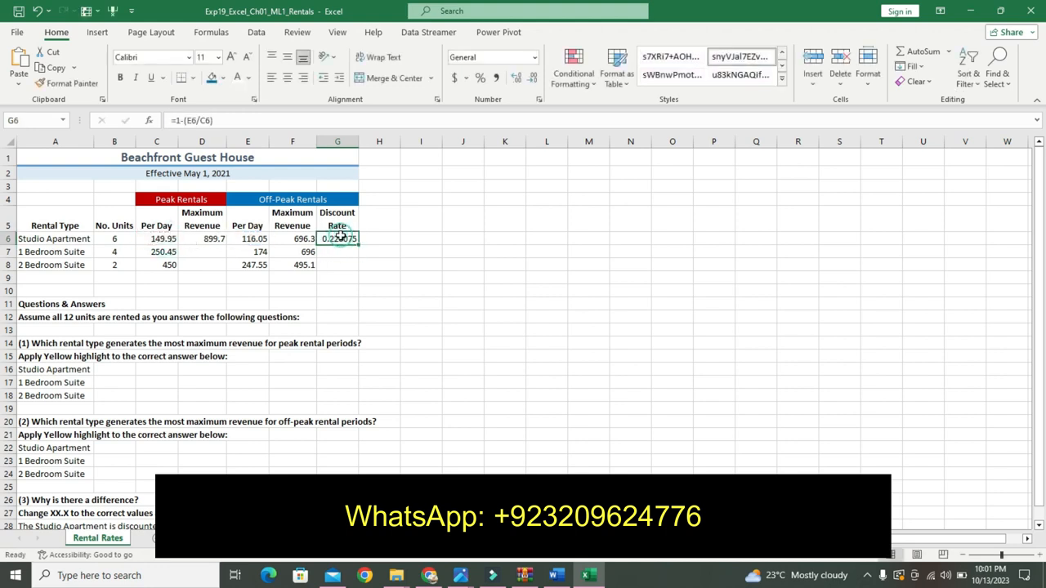
Switch to the Word instructions and undo all the highlighting and font formatting of the step 8 text
{"action": "left_click", "coordinate": [555, 577]}
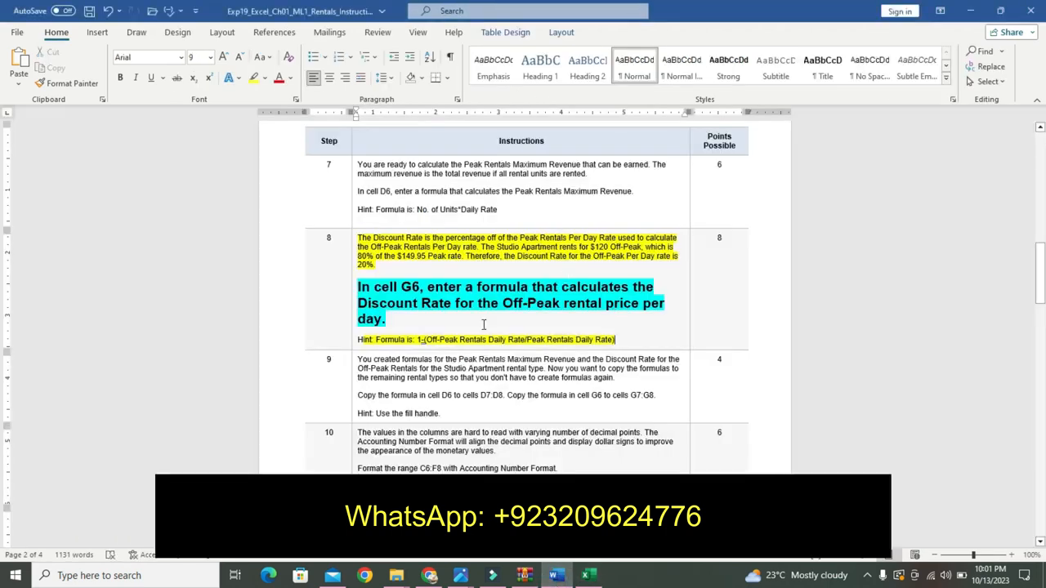
{"action": "key", "text": "ctrl+z"}
{"action": "key", "text": "ctrl+z"}
{"action": "key", "text": "ctrl+z"}
{"action": "key", "text": "ctrl+z"}
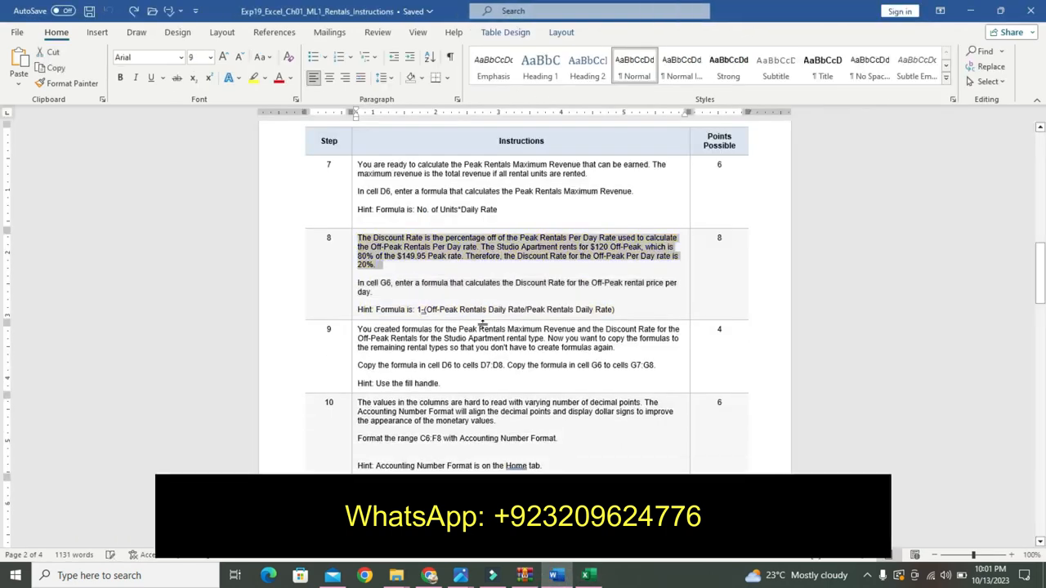
In step 9, highlight the first paragraph in yellow and format the instruction to copy the formulas as 18 pt bold with turquoise highlighting
{"action": "left_click_drag", "start_coordinate": [362, 332], "coordinate": [490, 357]}
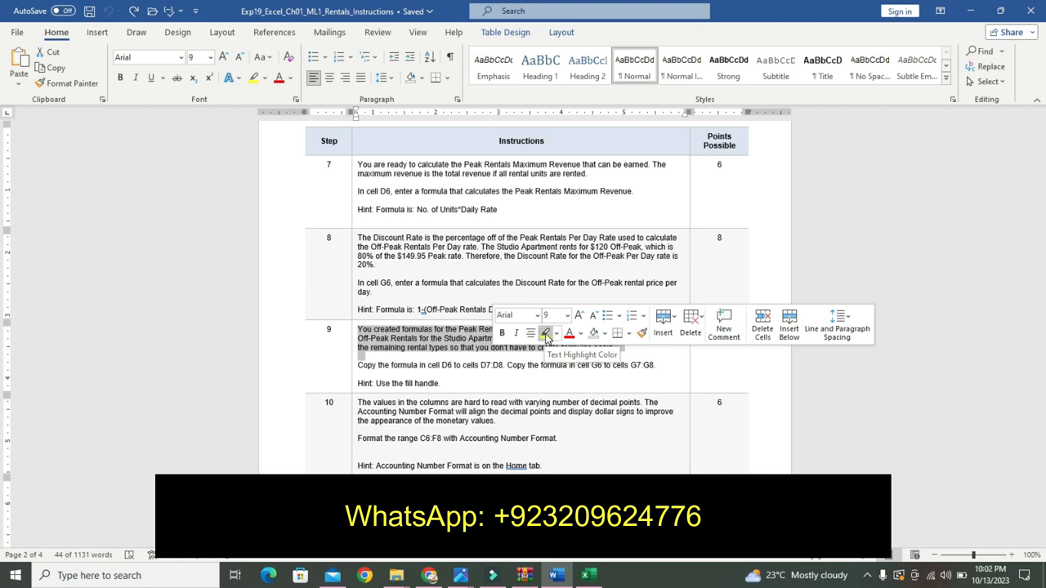
{"action": "left_click", "coordinate": [546, 336]}
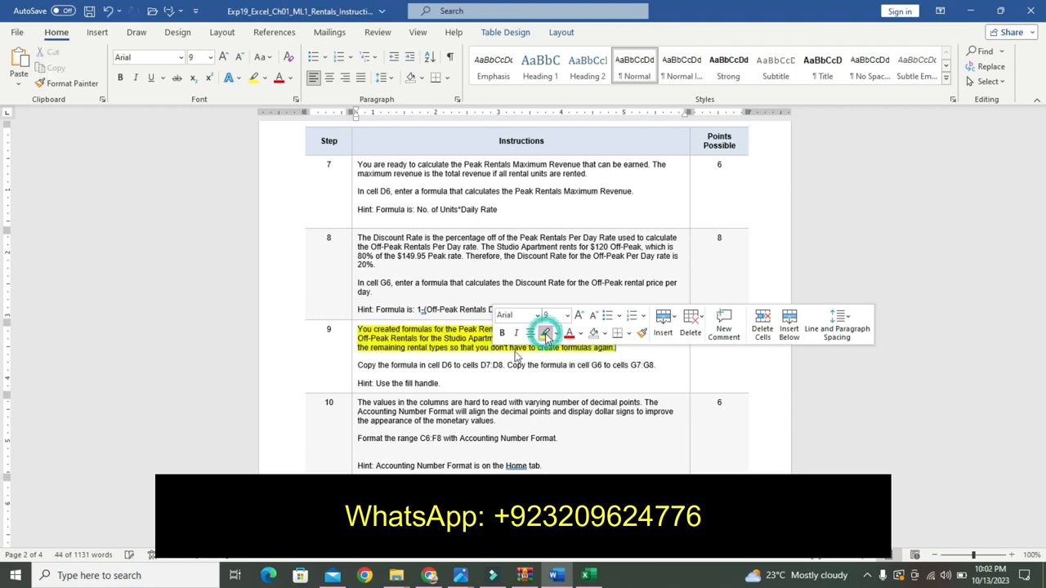
{"action": "left_click_drag", "start_coordinate": [360, 365], "coordinate": [414, 375]}
{"action": "left_click", "coordinate": [483, 333]}
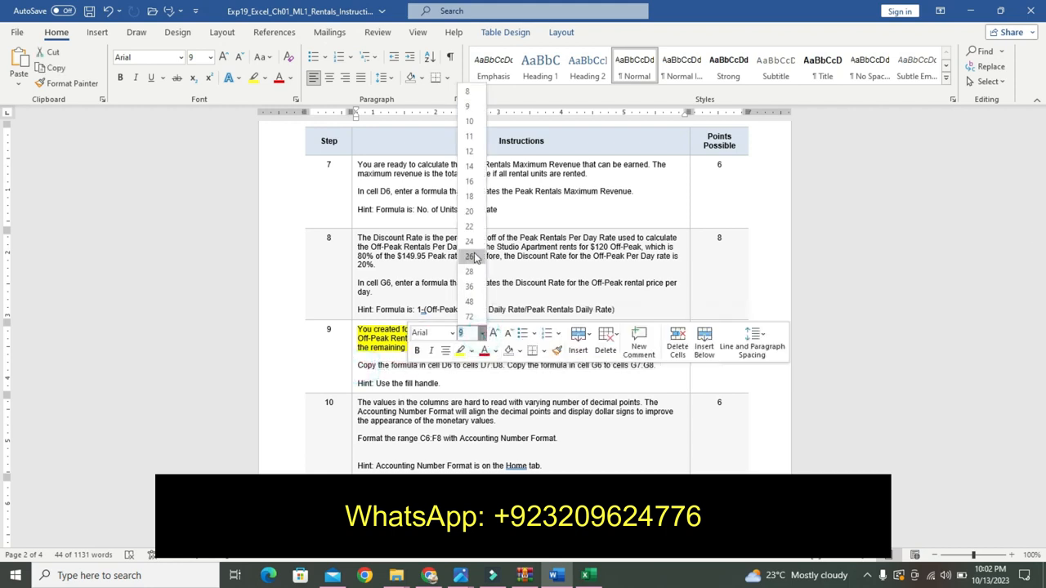
{"action": "left_click", "coordinate": [461, 197]}
{"action": "left_click", "coordinate": [417, 350]}
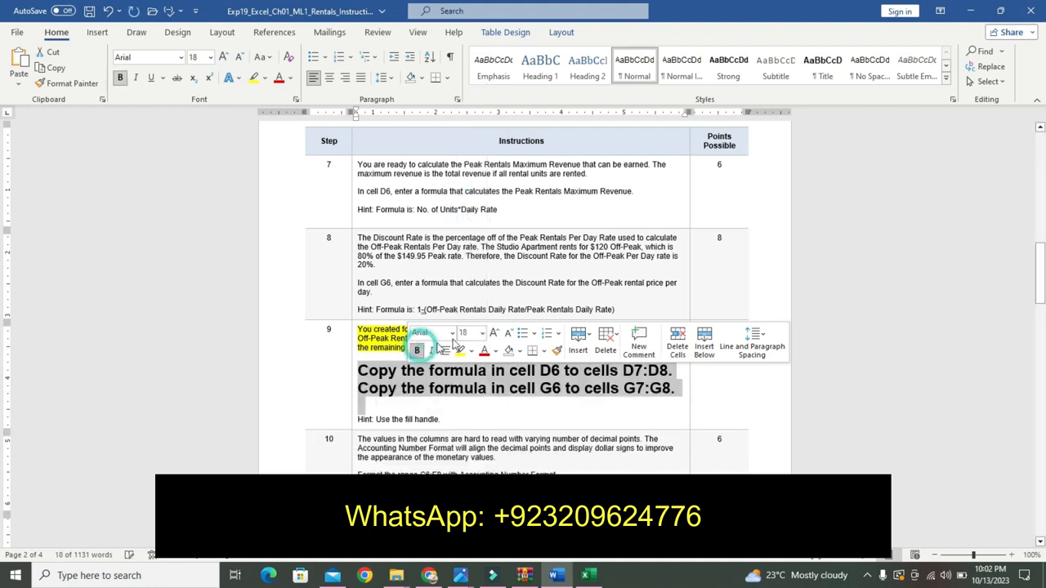
{"action": "left_click", "coordinate": [473, 351]}
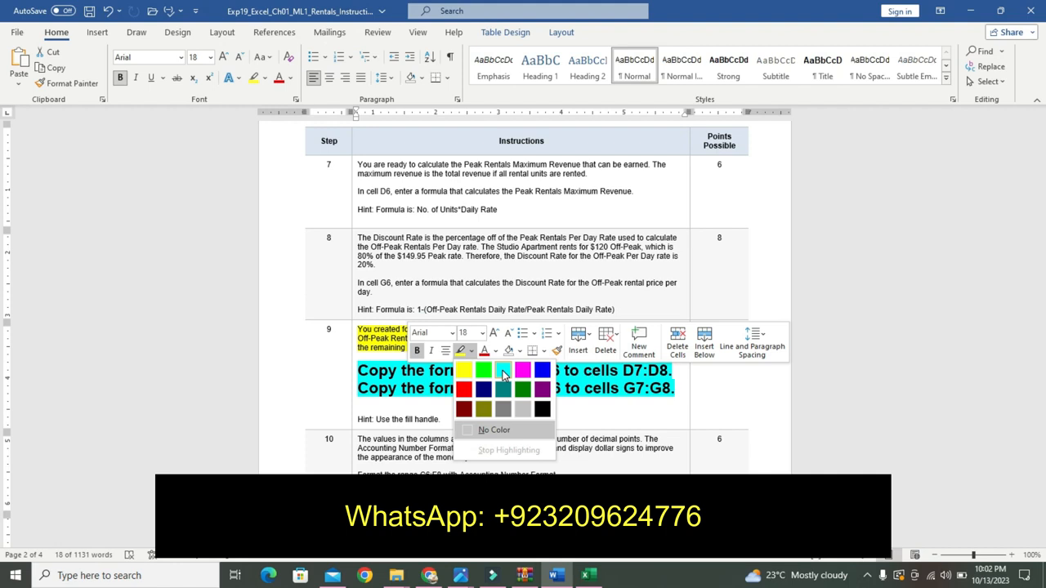
{"action": "left_click", "coordinate": [503, 373]}
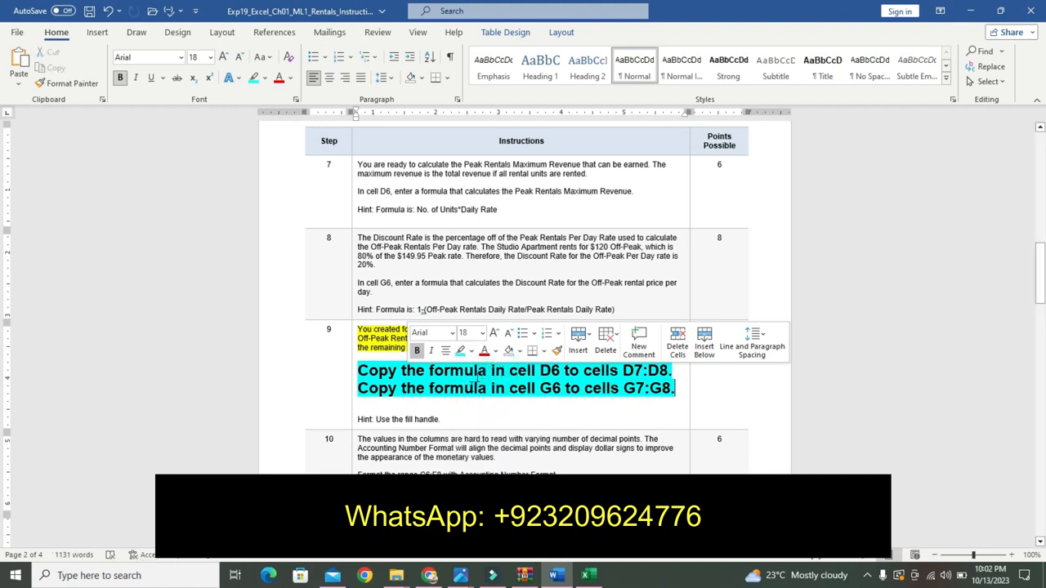
Highlight the step 9 fill handle hint in yellow and select the range D7:D8 in the copy instruction
{"action": "left_click_drag", "start_coordinate": [359, 420], "coordinate": [441, 420]}
{"action": "left_click", "coordinate": [526, 378]}
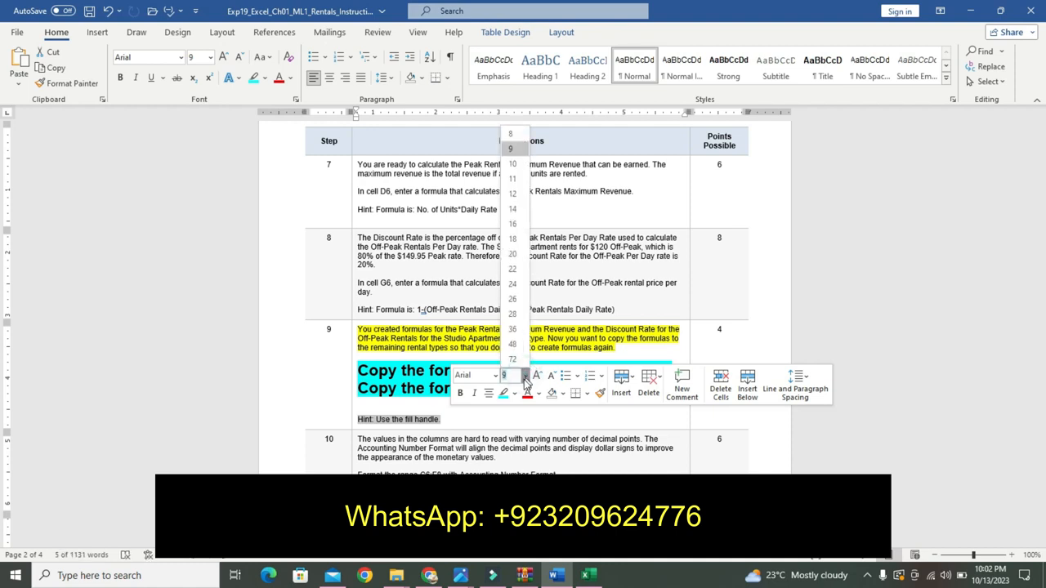
{"action": "left_click", "coordinate": [515, 397]}
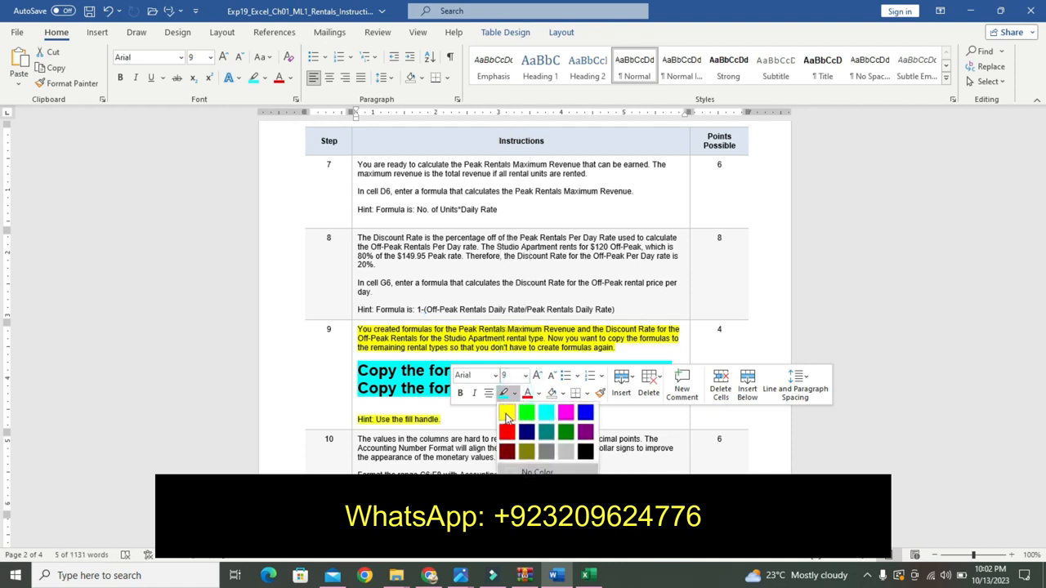
{"action": "left_click", "coordinate": [507, 414]}
{"action": "left_click", "coordinate": [455, 419]}
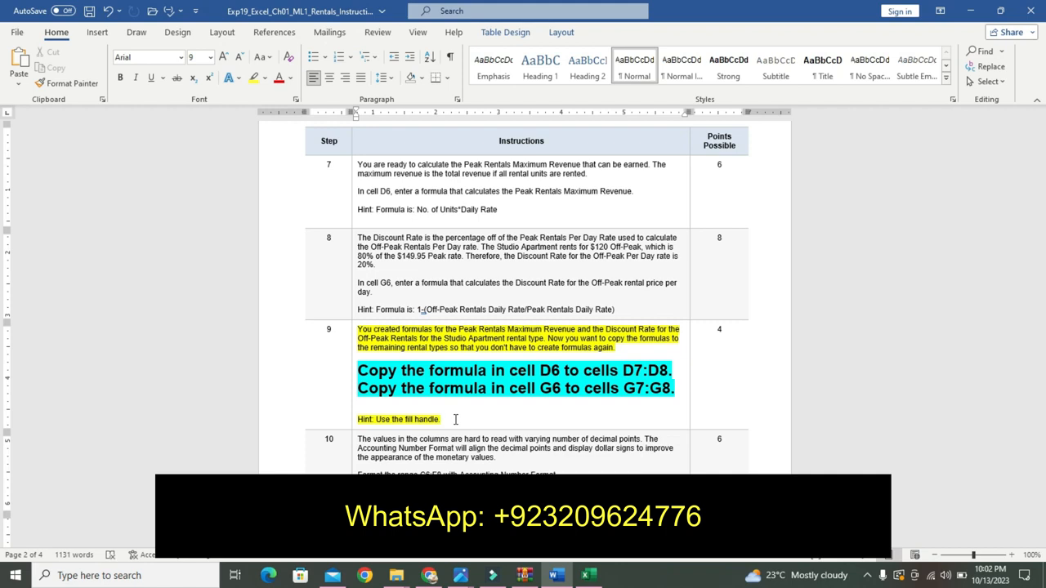
{"action": "left_click_drag", "start_coordinate": [624, 370], "coordinate": [665, 370]}
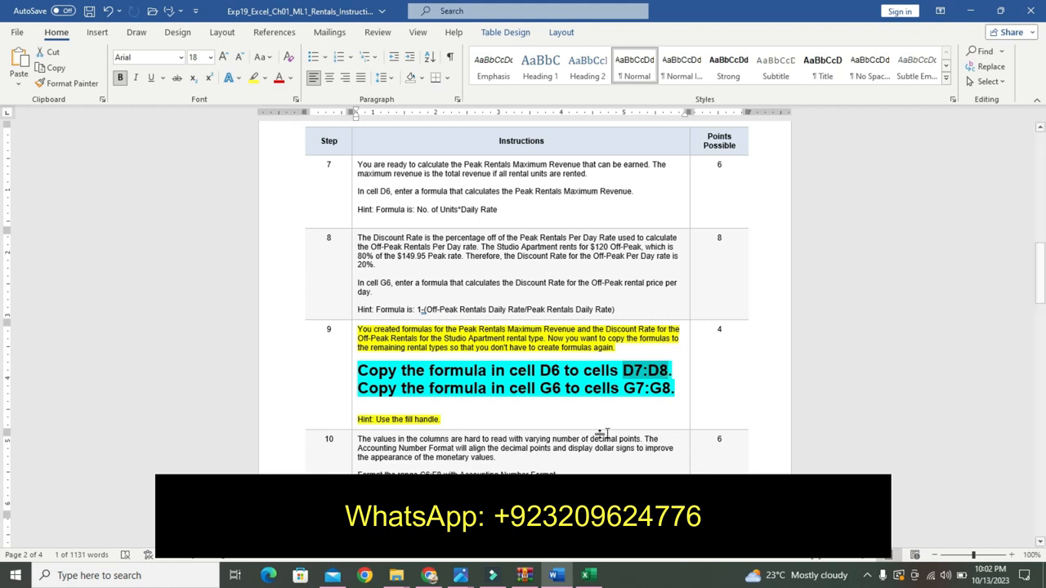
Switch to the Excel worksheet and fill the formula in D6 down to D7:D8 and the formula in G6 down to G7:G8
{"action": "left_click", "coordinate": [586, 575]}
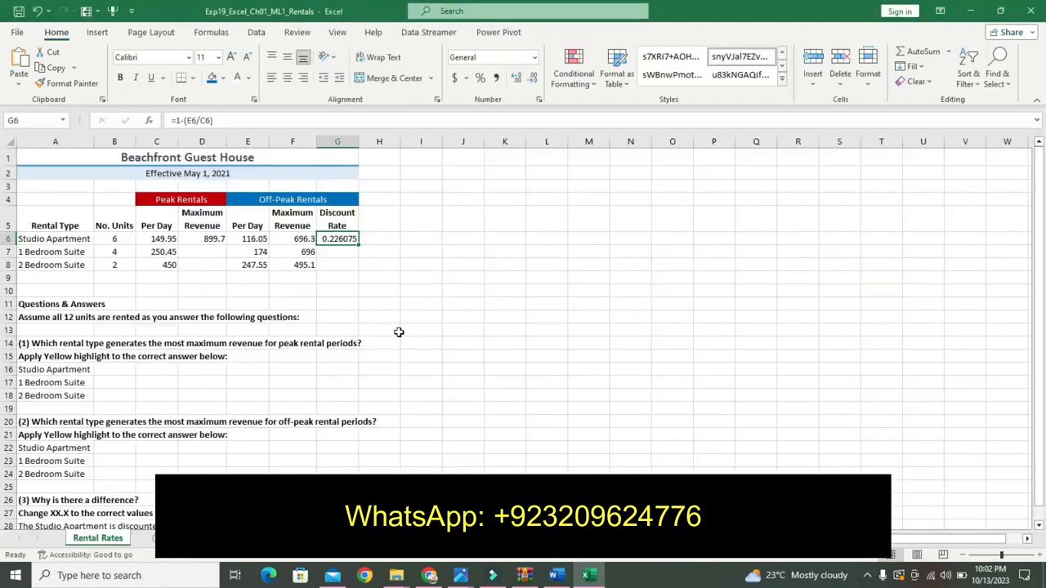
{"action": "left_click", "coordinate": [216, 239]}
{"action": "left_click_drag", "start_coordinate": [227, 243], "coordinate": [229, 270]}
{"action": "left_click", "coordinate": [335, 237]}
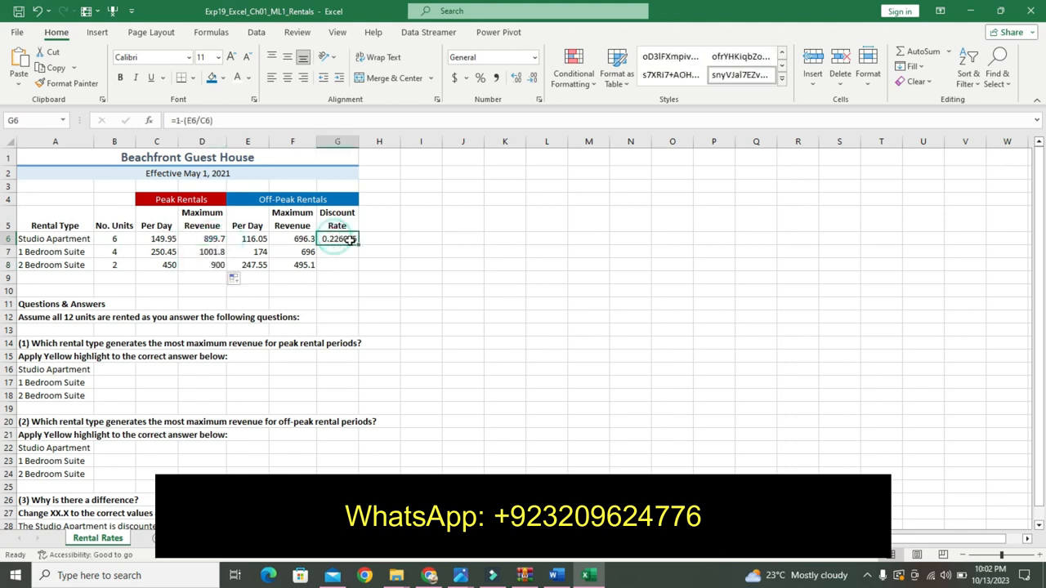
{"action": "left_click_drag", "start_coordinate": [358, 245], "coordinate": [356, 270]}
Switch to the Word instructions and undo all the highlighting and font formatting of the step 9 text
{"action": "left_click", "coordinate": [555, 576]}
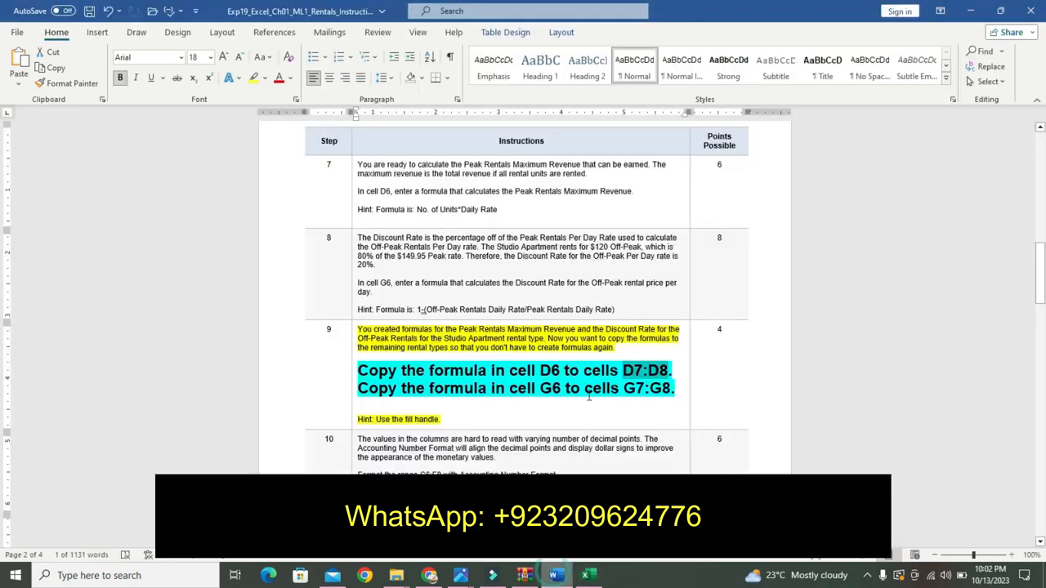
{"action": "key", "text": "ctrl+z"}
{"action": "key", "text": "ctrl+z"}
{"action": "key", "text": "ctrl+z"}
{"action": "key", "text": "ctrl+z"}
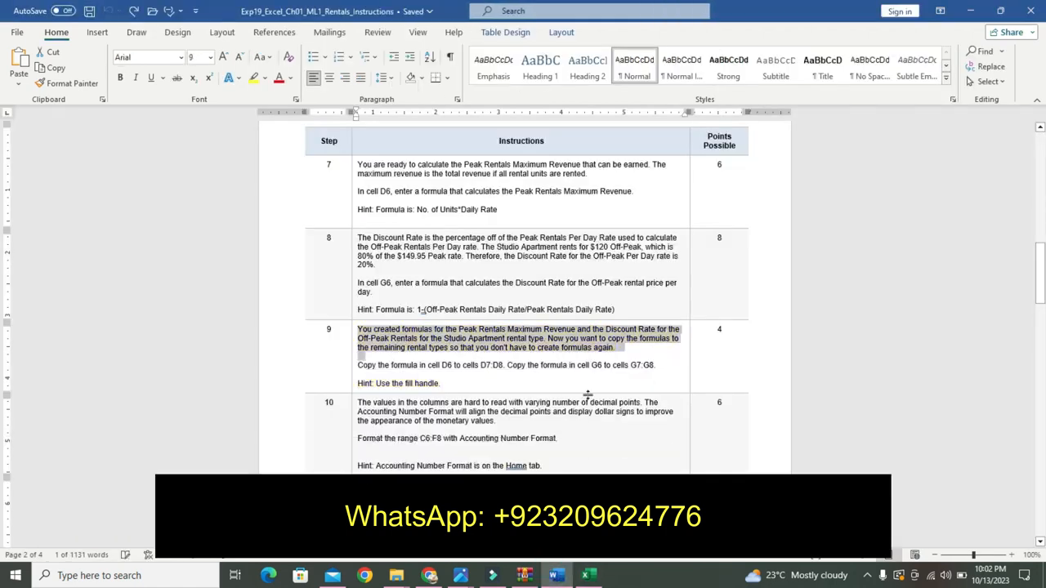
Highlight the first paragraph of step 10, about the values being hard to read, in yellow
{"action": "left_click_drag", "start_coordinate": [1043, 263], "coordinate": [1043, 291]}
{"action": "left_click_drag", "start_coordinate": [361, 212], "coordinate": [497, 230]}
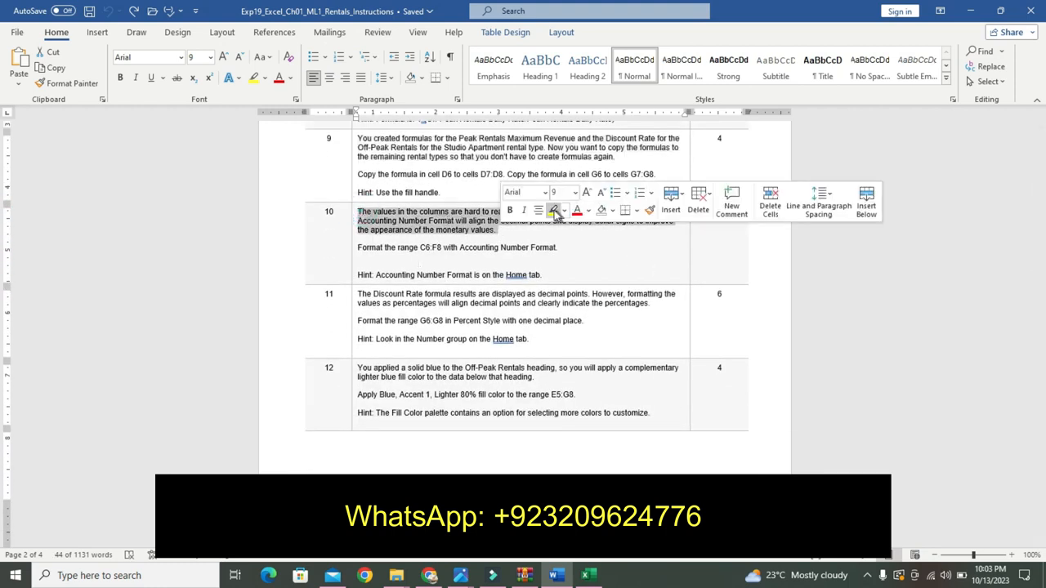
{"action": "left_click", "coordinate": [553, 210]}
Format the step 10 instruction about the range C6:F8 as 20 pt bold with turquoise highlighting
{"action": "left_click_drag", "start_coordinate": [1040, 318], "coordinate": [1039, 305]}
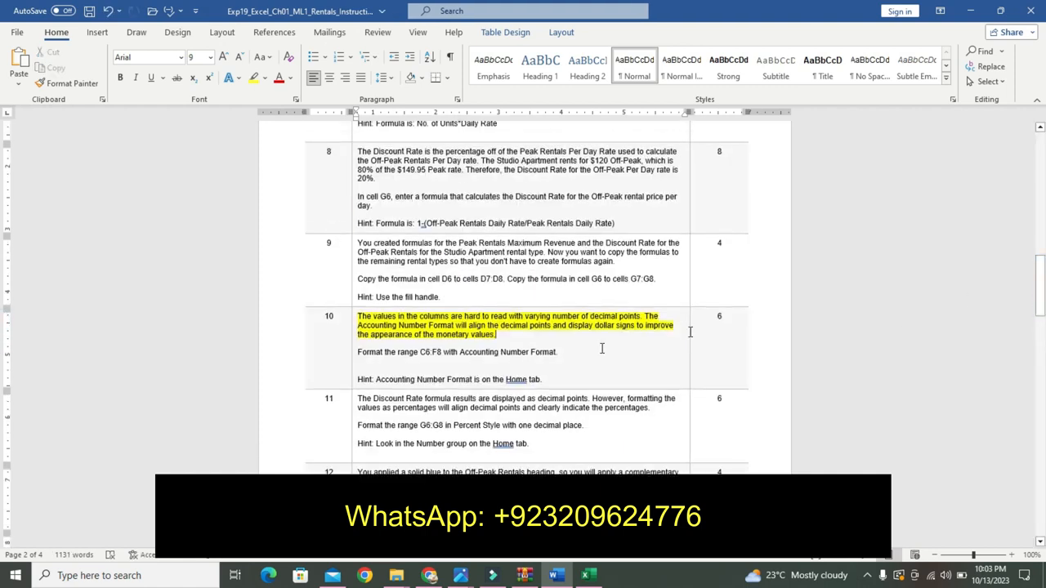
{"action": "left_click_drag", "start_coordinate": [359, 351], "coordinate": [564, 351]}
{"action": "left_click", "coordinate": [540, 352]}
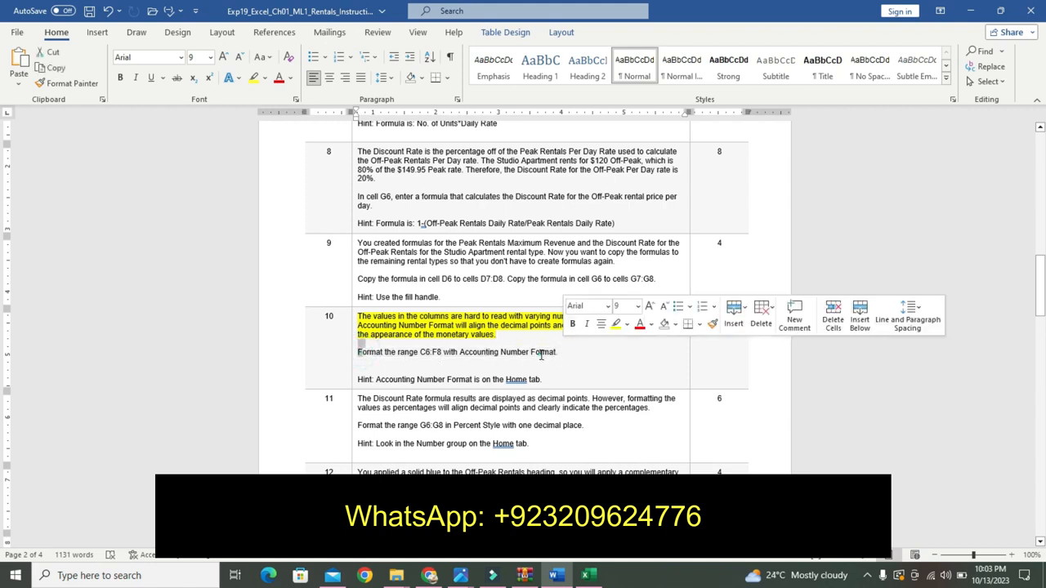
{"action": "left_click_drag", "start_coordinate": [361, 357], "coordinate": [565, 352]}
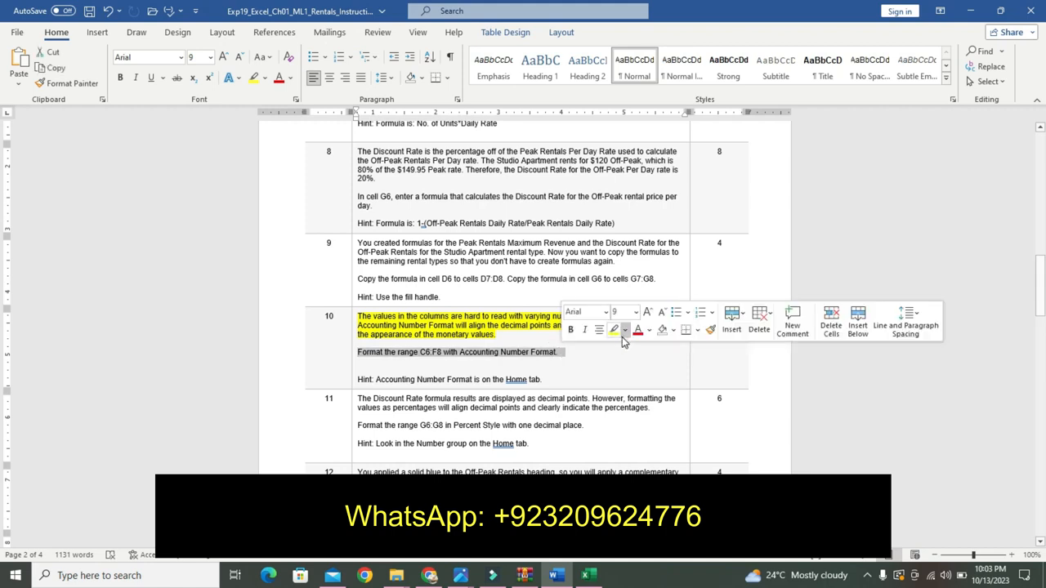
{"action": "left_click", "coordinate": [636, 312]}
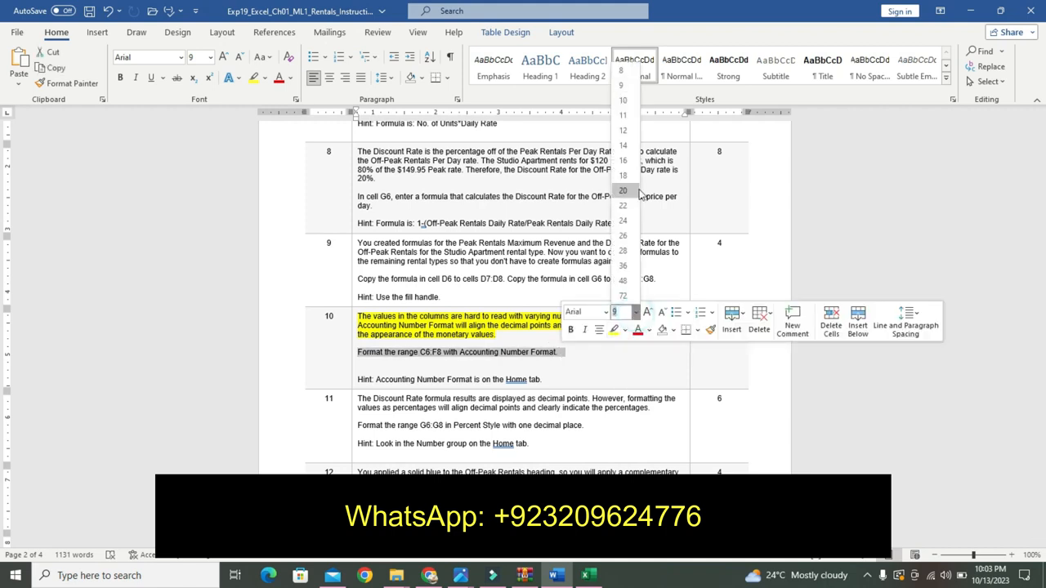
{"action": "left_click", "coordinate": [629, 201]}
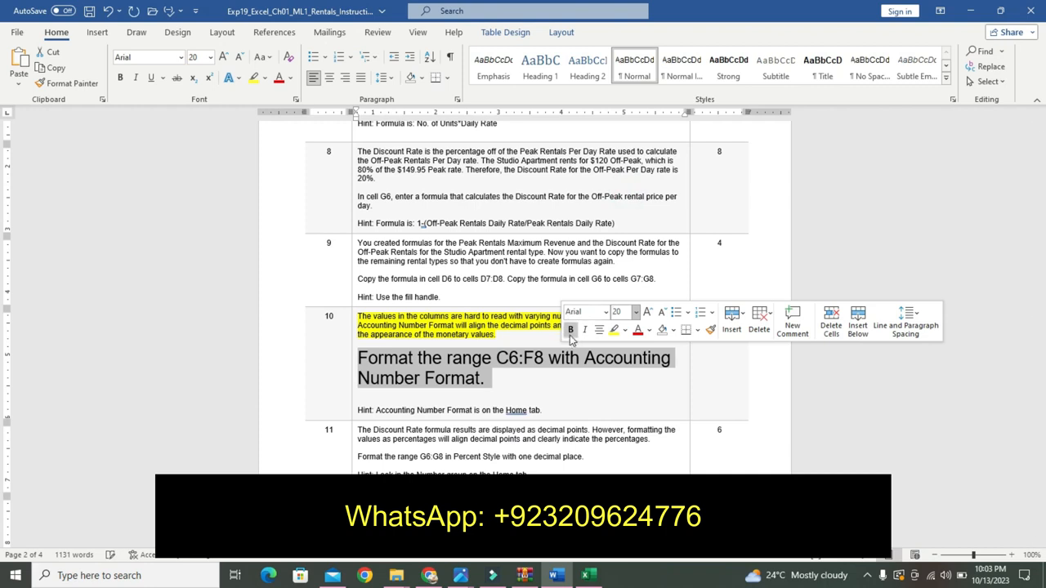
{"action": "left_click", "coordinate": [571, 329]}
{"action": "left_click", "coordinate": [626, 329]}
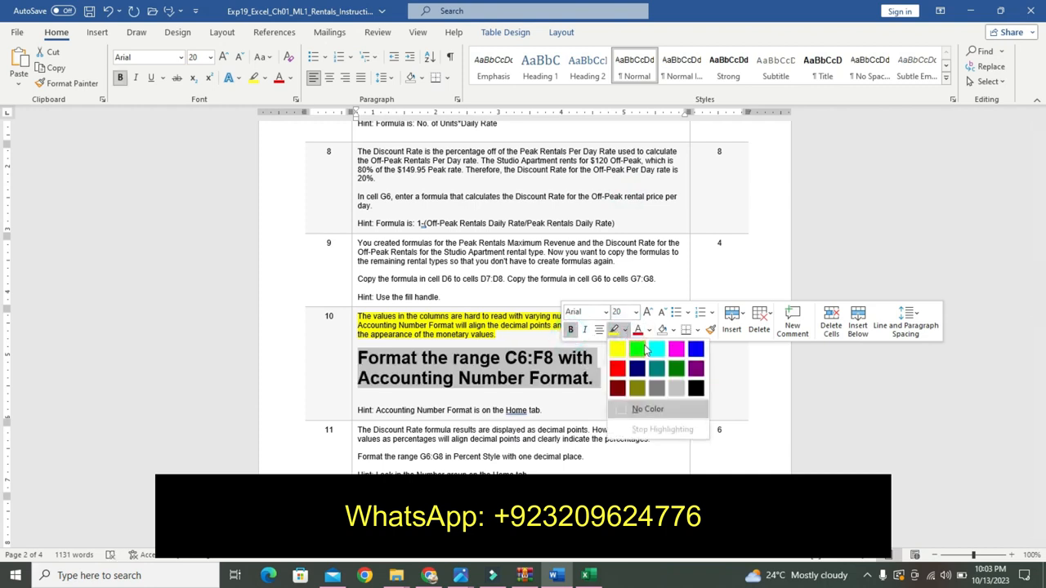
{"action": "left_click", "coordinate": [658, 351]}
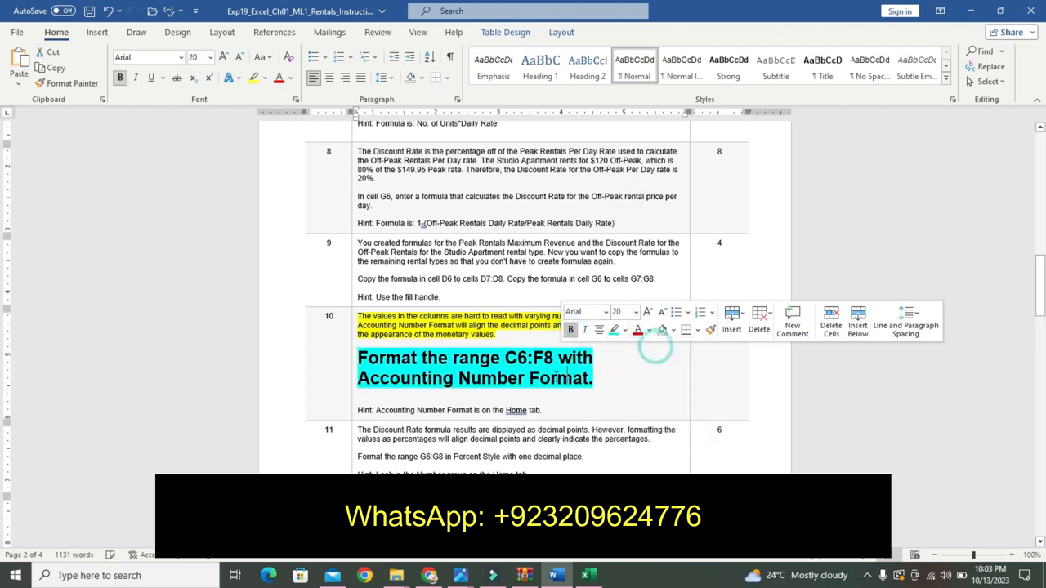
Highlight the step 10 hint about the Accounting Number Format in yellow
{"action": "left_click_drag", "start_coordinate": [360, 410], "coordinate": [543, 411]}
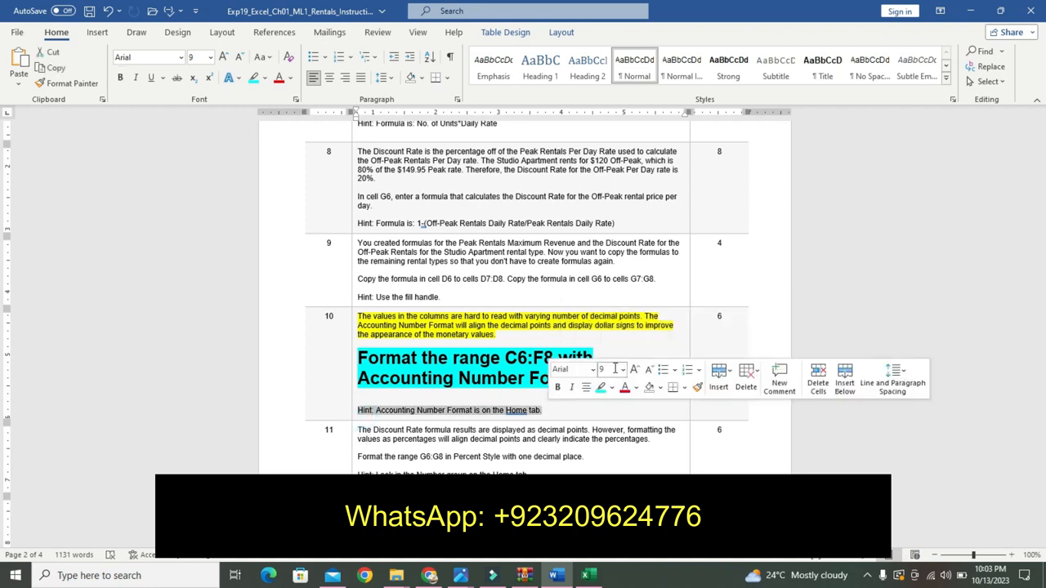
{"action": "left_click", "coordinate": [624, 372]}
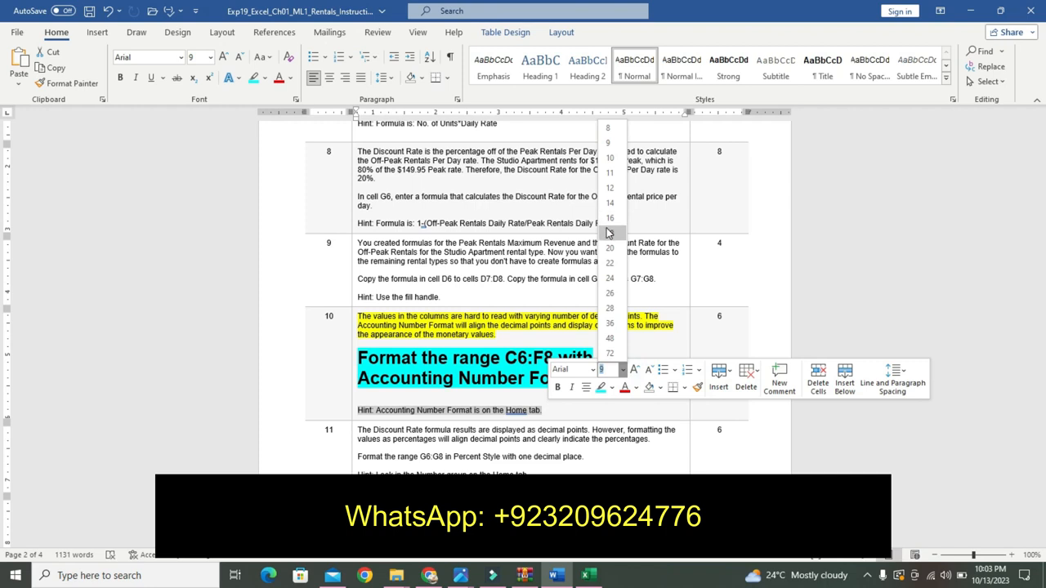
{"action": "left_click", "coordinate": [612, 388]}
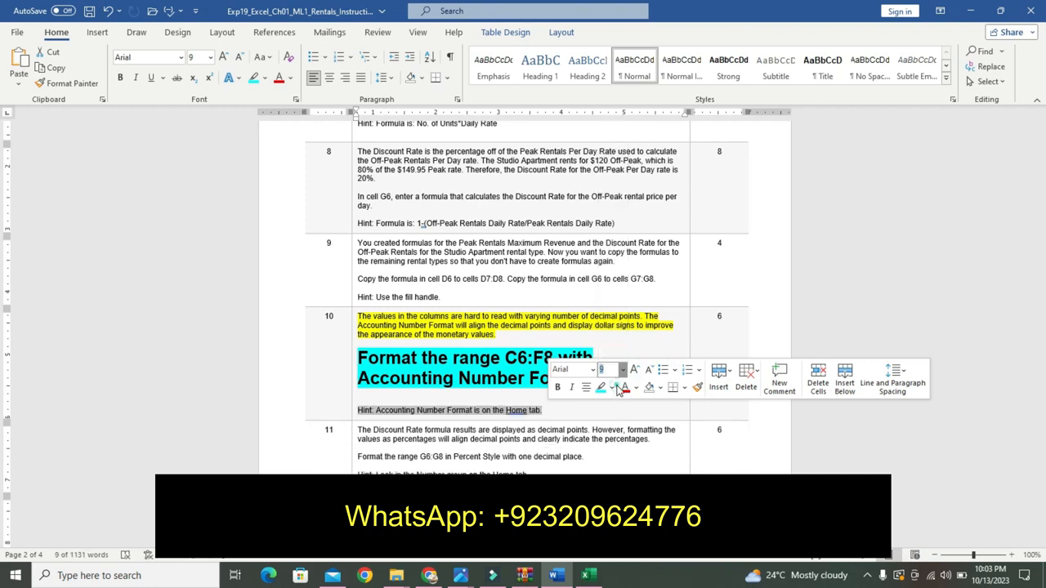
{"action": "left_click", "coordinate": [610, 408]}
{"action": "left_click", "coordinate": [492, 393]}
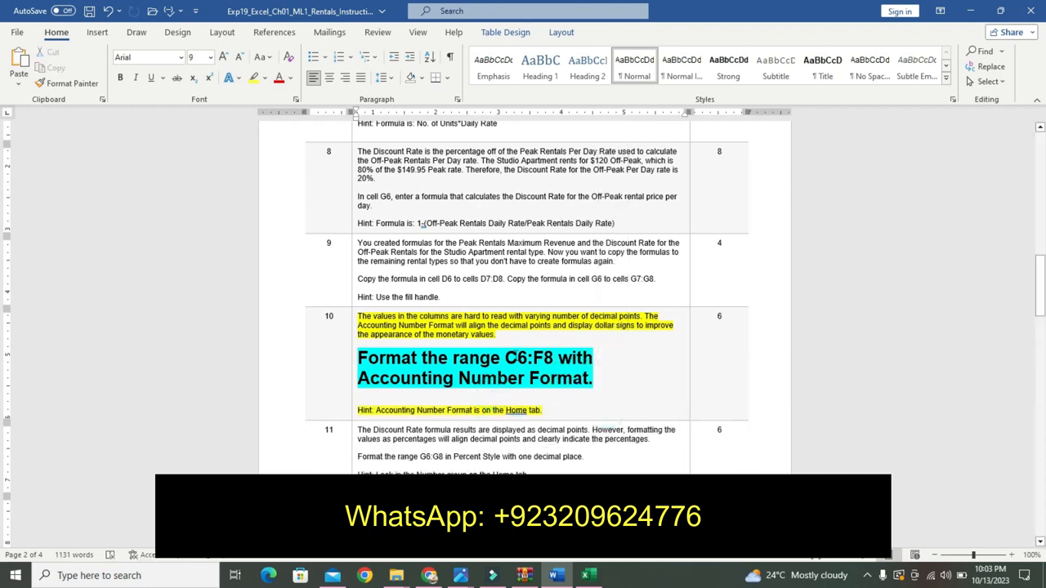
Take the range C6:F8 from the step 10 instruction, switch to Excel and apply Accounting Number Format to that range
{"action": "left_click_drag", "start_coordinate": [505, 358], "coordinate": [555, 359]}
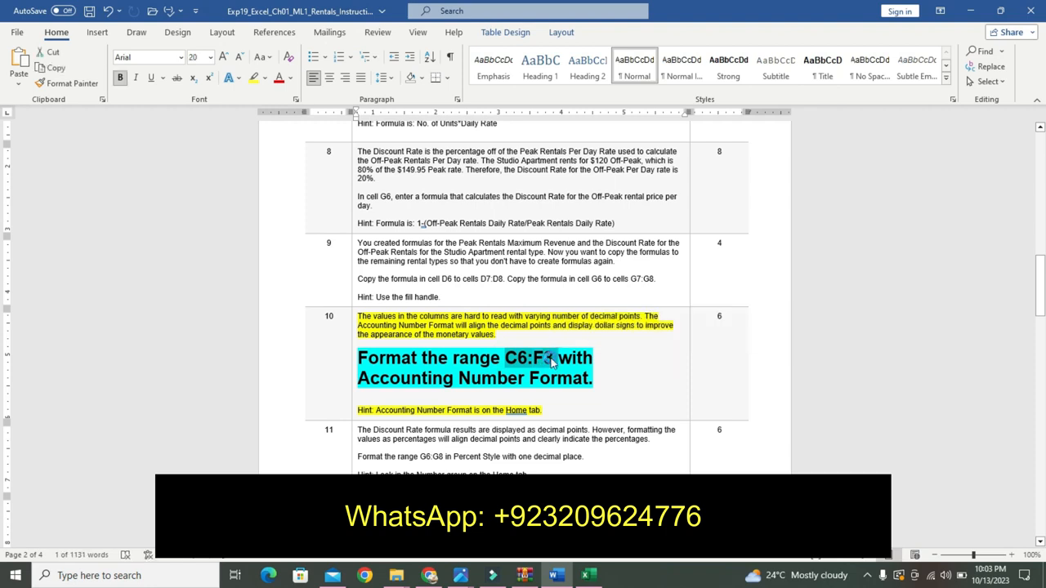
{"action": "mouse_move", "coordinate": [585, 574]}
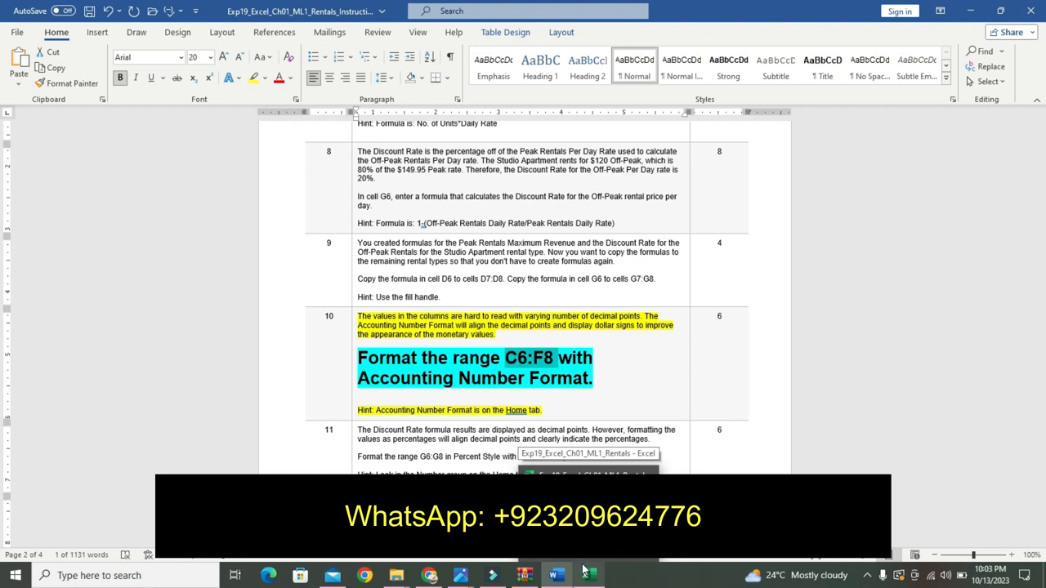
{"action": "left_click", "coordinate": [590, 577]}
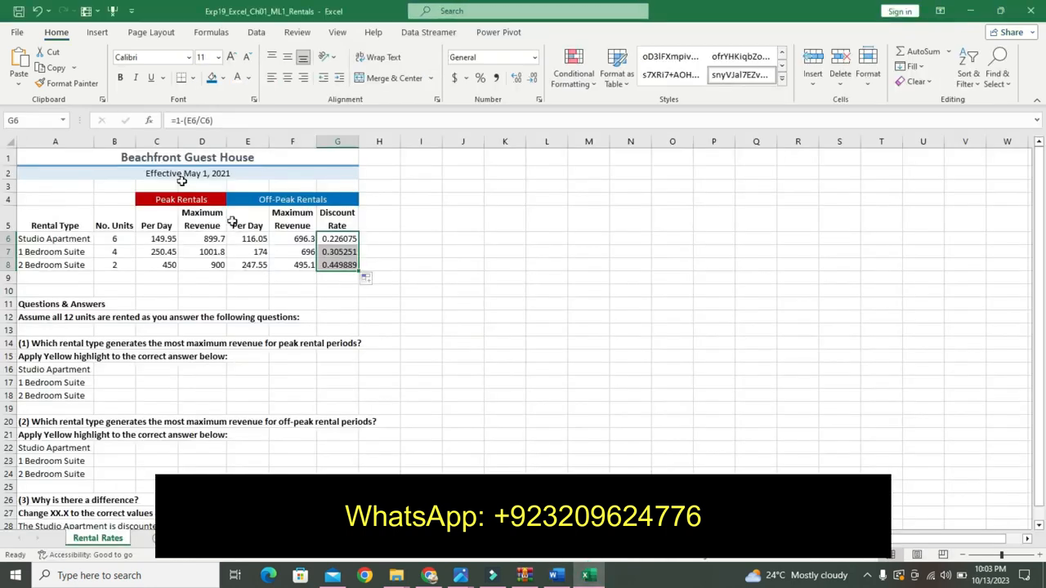
{"action": "left_click", "coordinate": [43, 120]}
{"action": "key", "text": "Return"}
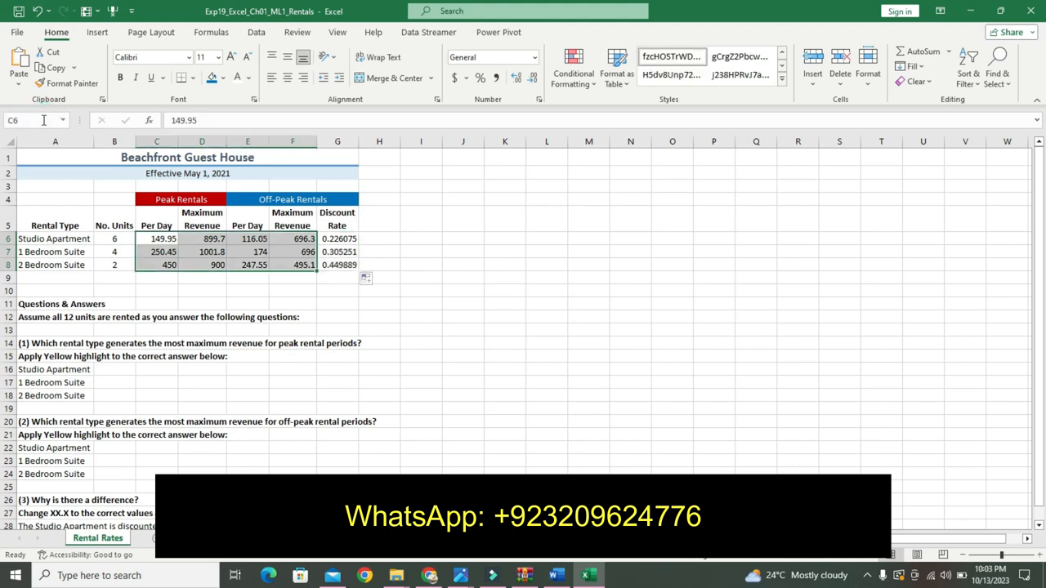
{"action": "left_click", "coordinate": [454, 79]}
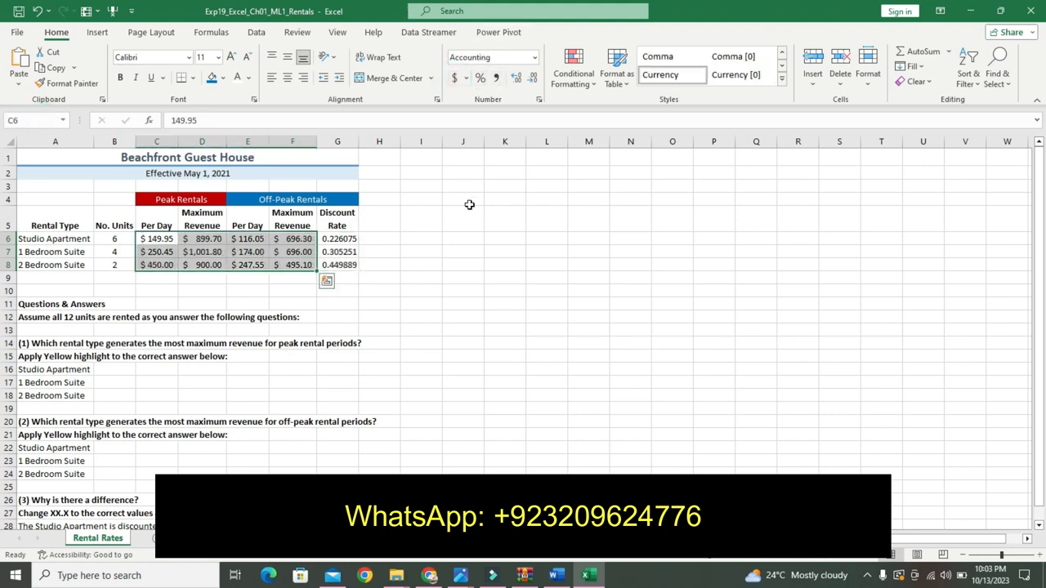
Switch to the Word instructions and undo the highlighting and font formatting of the step 10 text
{"action": "left_click", "coordinate": [556, 575]}
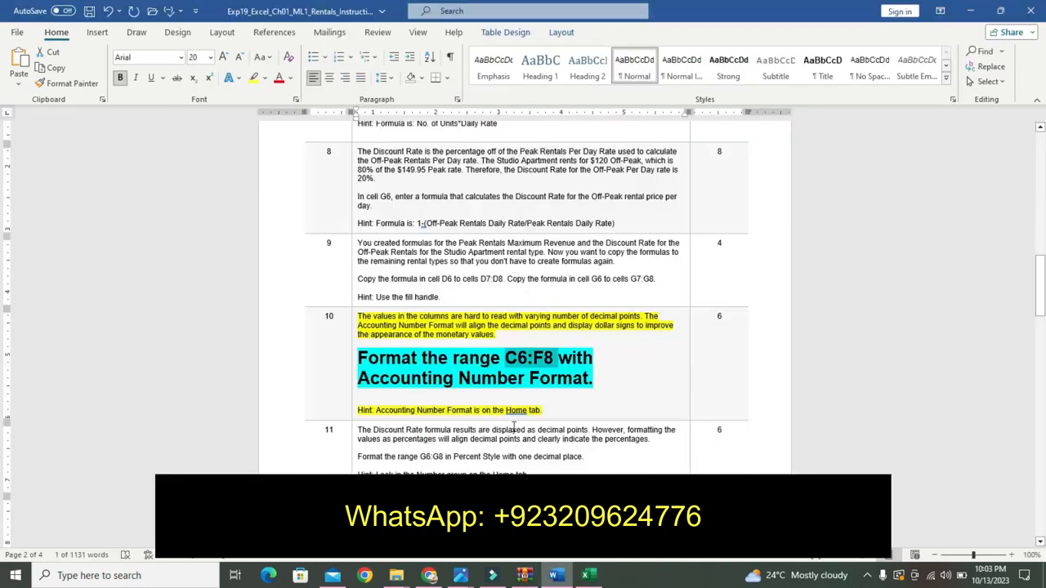
{"action": "key", "text": "ctrl+z"}
{"action": "key", "text": "ctrl+z"}
{"action": "key", "text": "ctrl+z"}
{"action": "key", "text": "ctrl+z"}
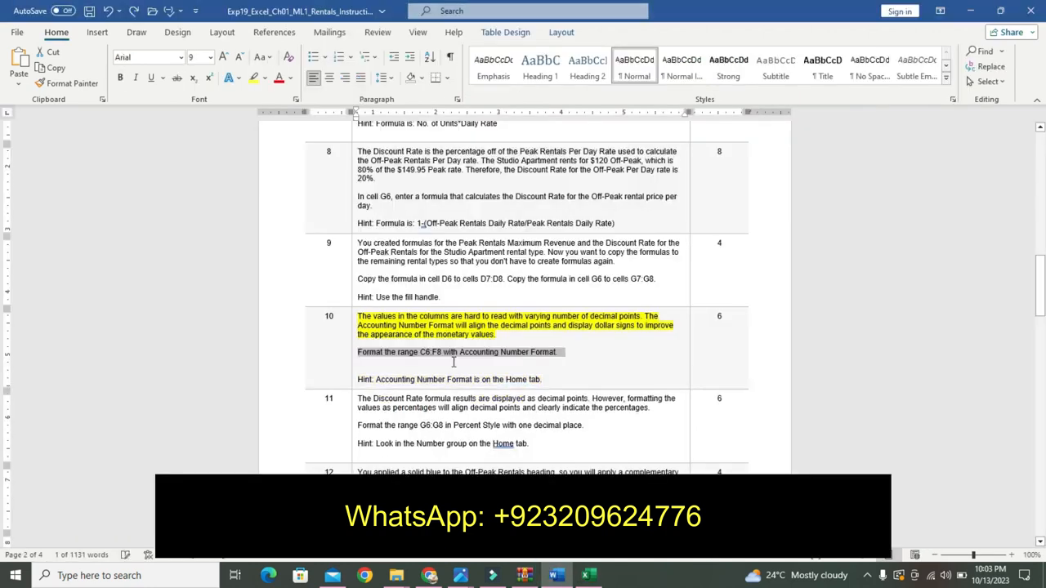
Go back to the beginning of the Word instructions and return to the Excel worksheet
{"action": "left_click_drag", "start_coordinate": [1041, 299], "coordinate": [1038, 3]}
{"action": "left_click", "coordinate": [484, 228]}
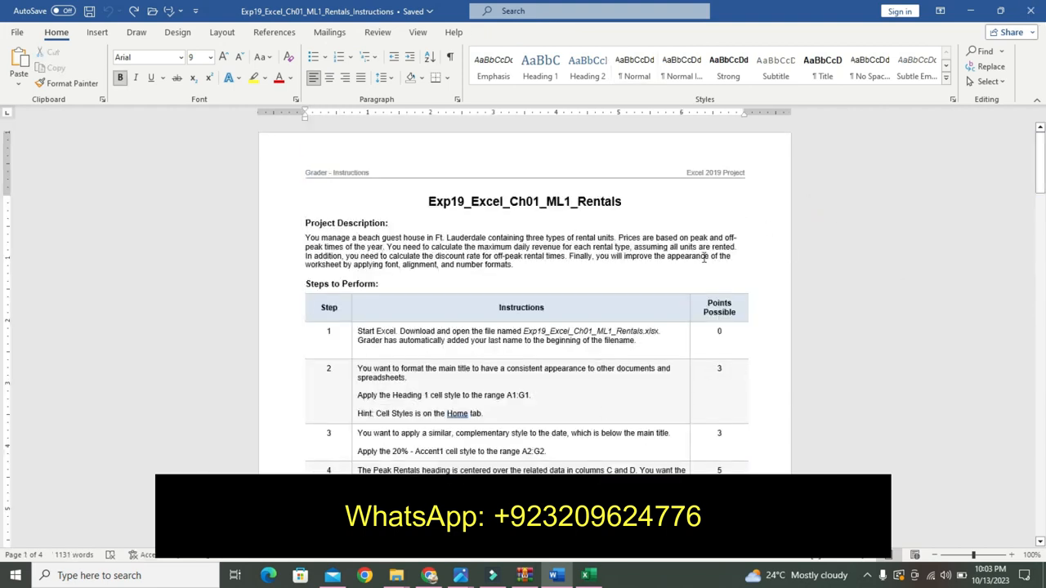
{"action": "left_click", "coordinate": [586, 575]}
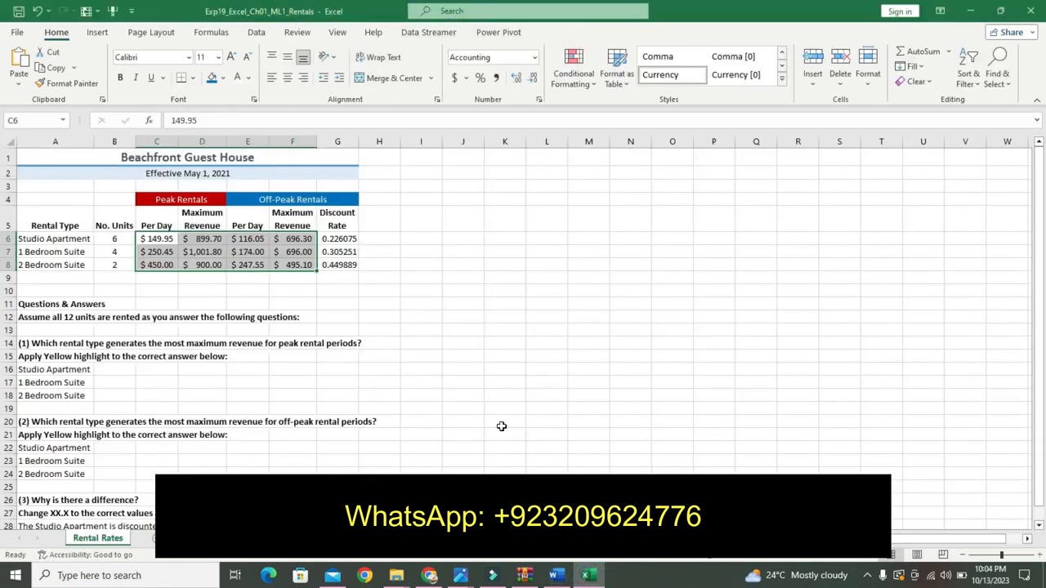